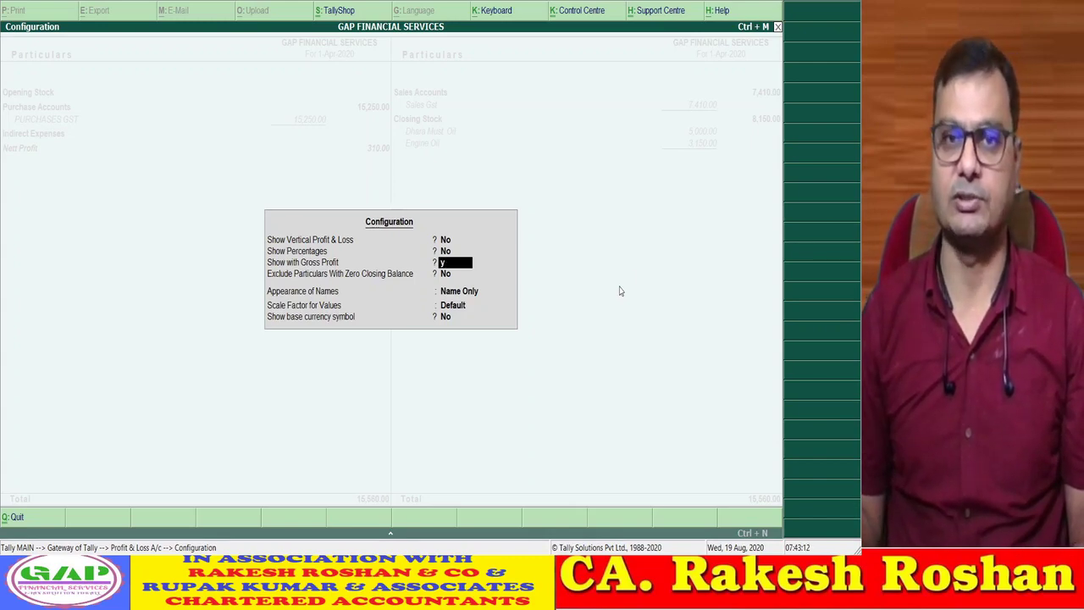
# - Turn on Show with Gross Profit in the Profit & Loss report configuration and apply it
pyautogui.press('Return')
pyautogui.press('Return')
pyautogui.press('Return')
pyautogui.press('Return')
pyautogui.press('Return')
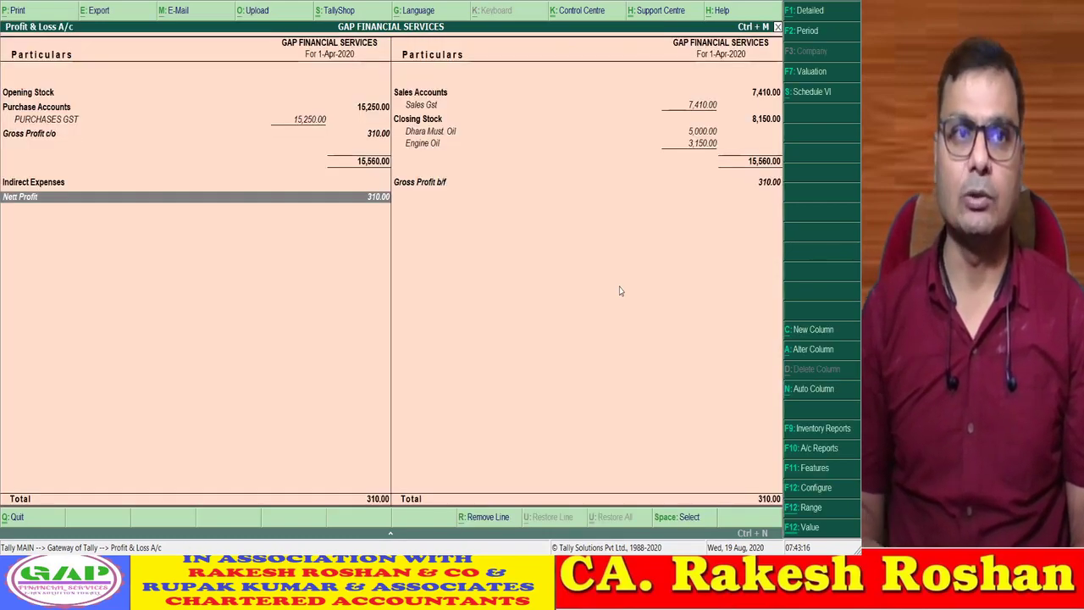
# - Examine the purchase, gross profit and net profit lines of the Profit & Loss account
pyautogui.press('Up')
pyautogui.press('Up')
pyautogui.press('Up')
pyautogui.press('Down')
pyautogui.press('Down')
pyautogui.press('Down')
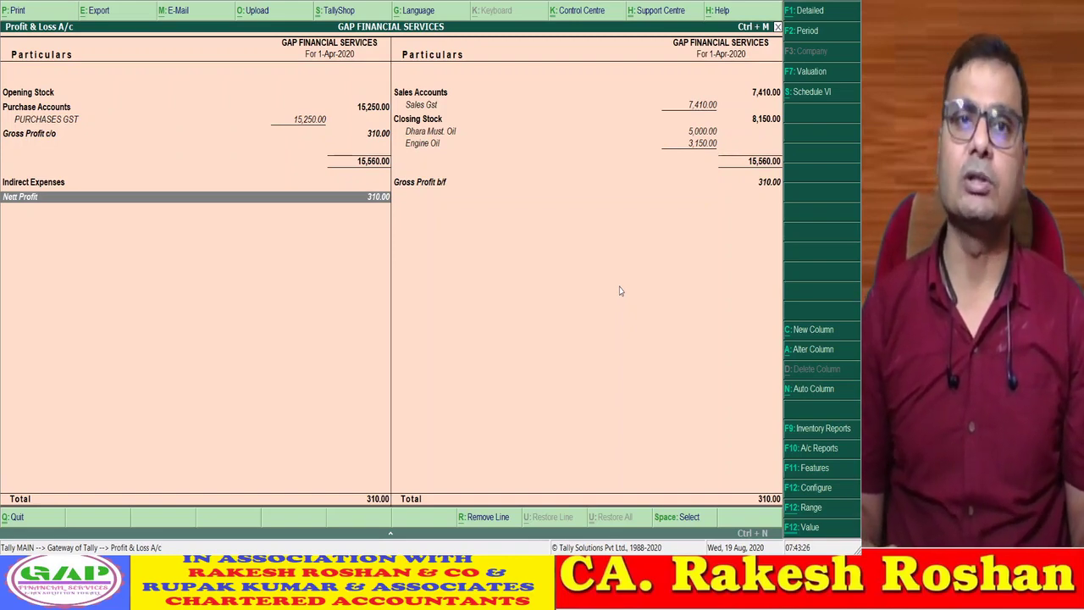
pyautogui.press('Up')
pyautogui.press('Up')
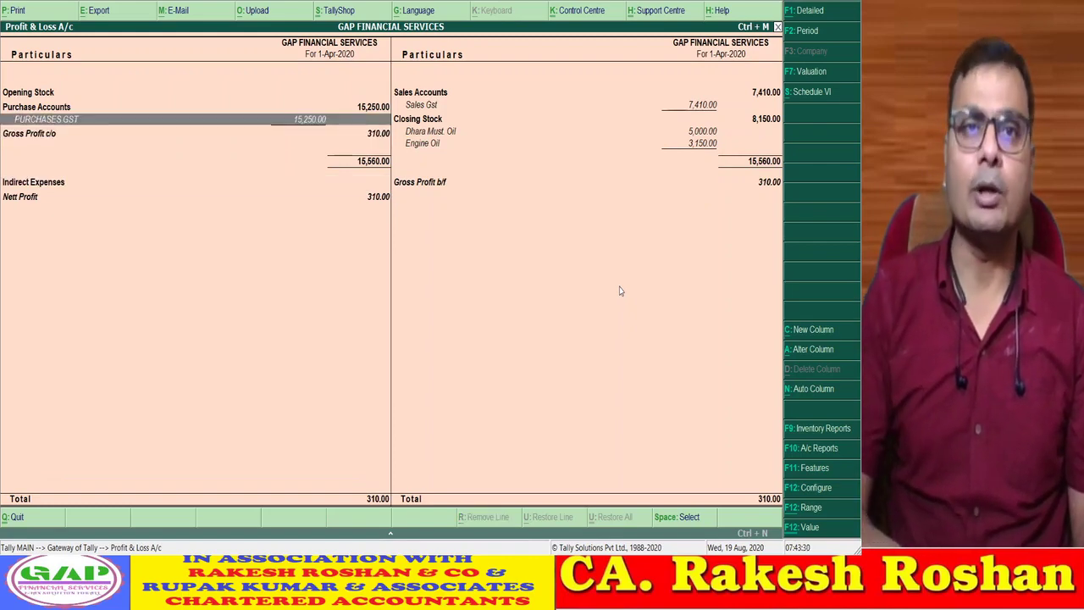
# - Turn on Show Percentages in the Profit & Loss report configuration and apply it
pyautogui.press('F12')
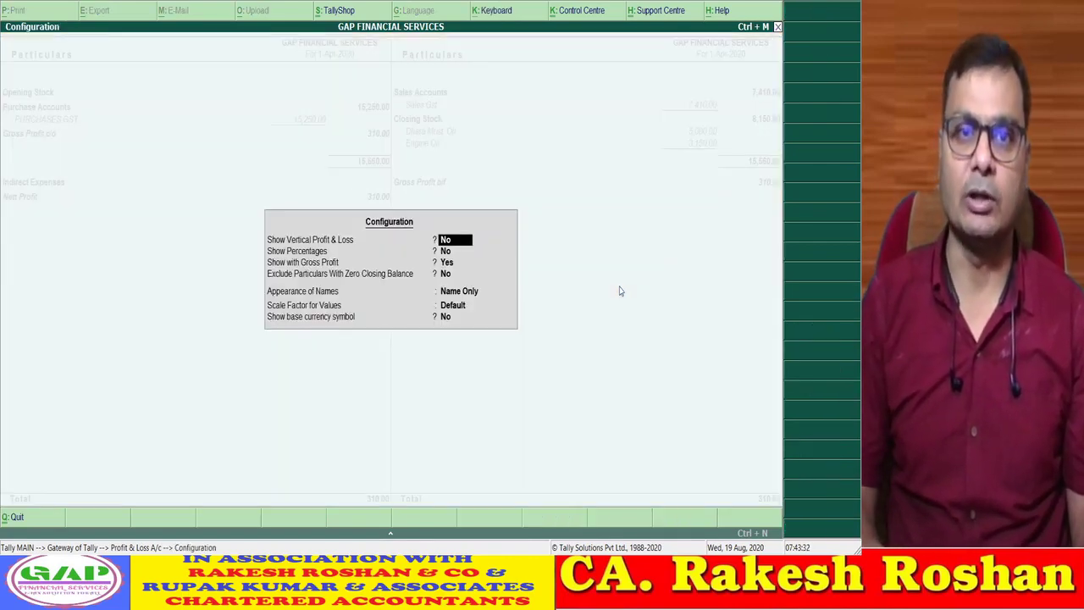
pyautogui.press('Return')
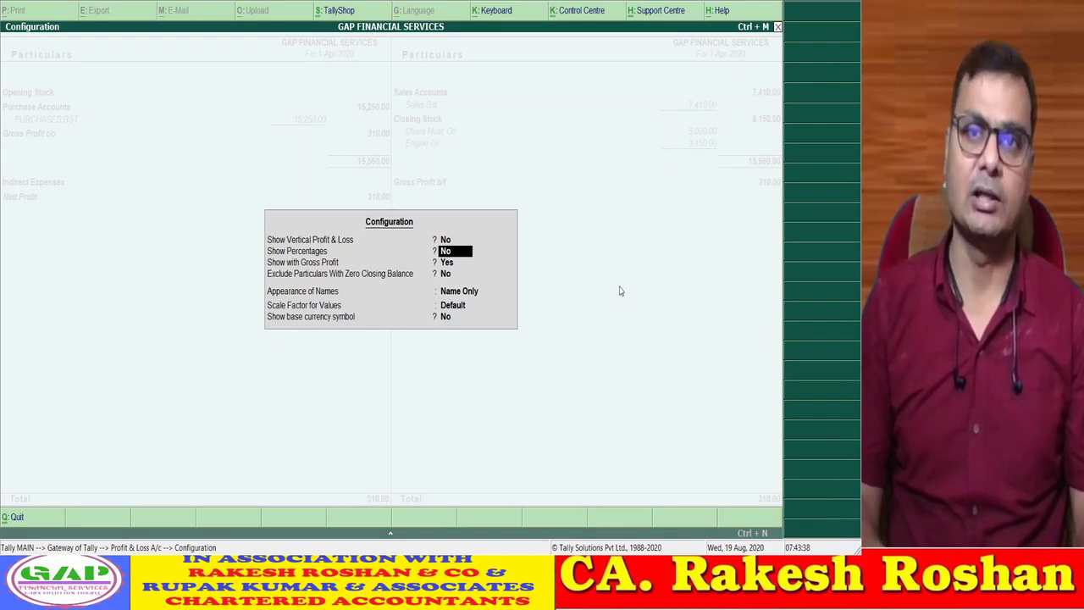
pyautogui.press('Return')
pyautogui.press('Return')
pyautogui.press('Return')
pyautogui.press('Return')
pyautogui.press('Return')
pyautogui.press('Return')
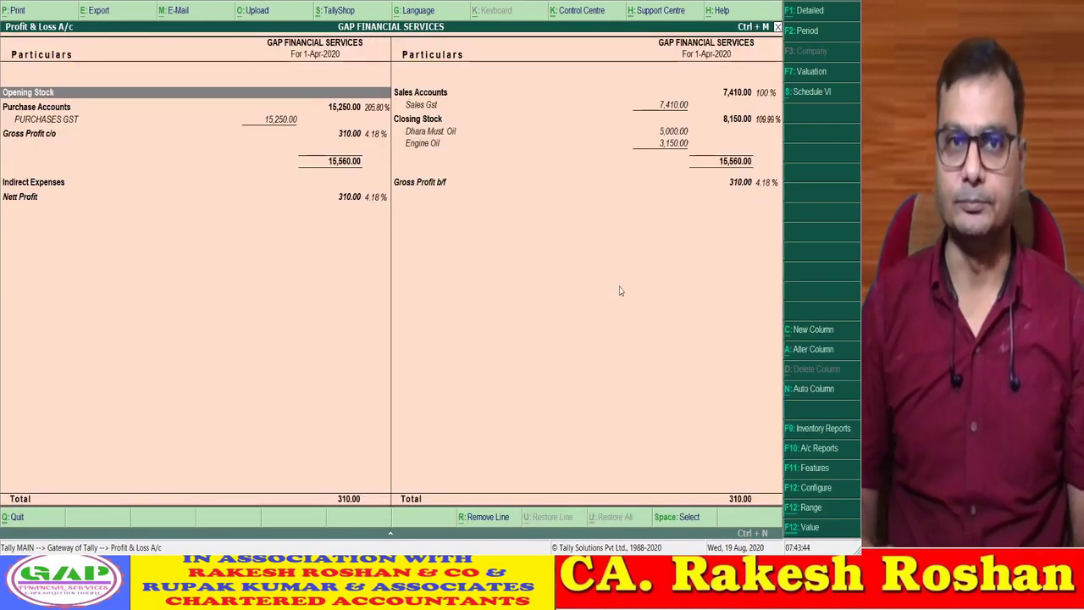
# - Check the gross profit percentage in the Profit & Loss account and return to the Gateway of Tally
pyautogui.press('Down')
pyautogui.press('Down')
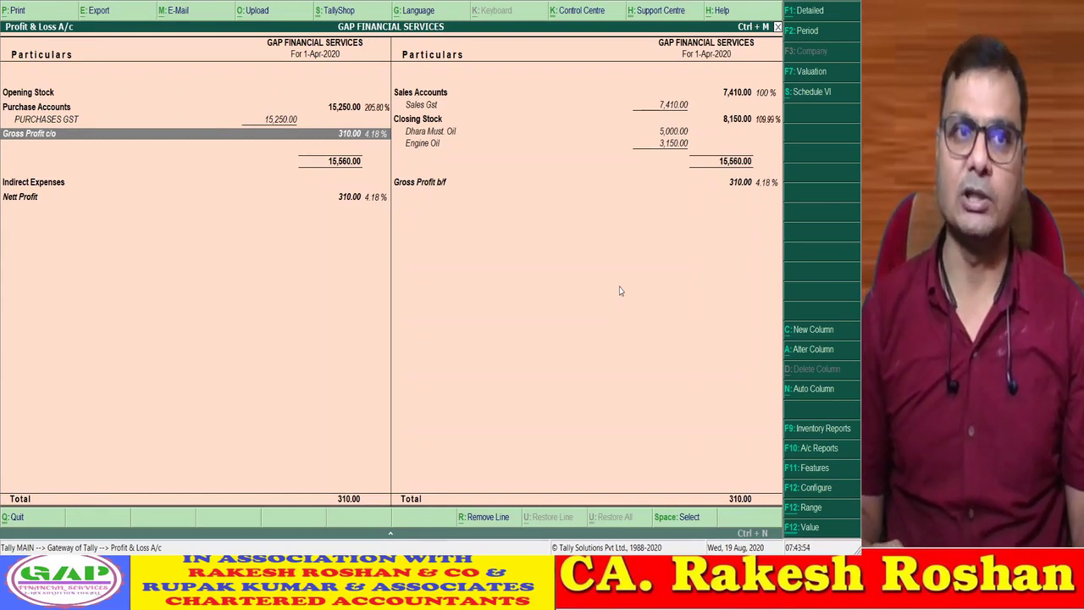
pyautogui.press('Escape')
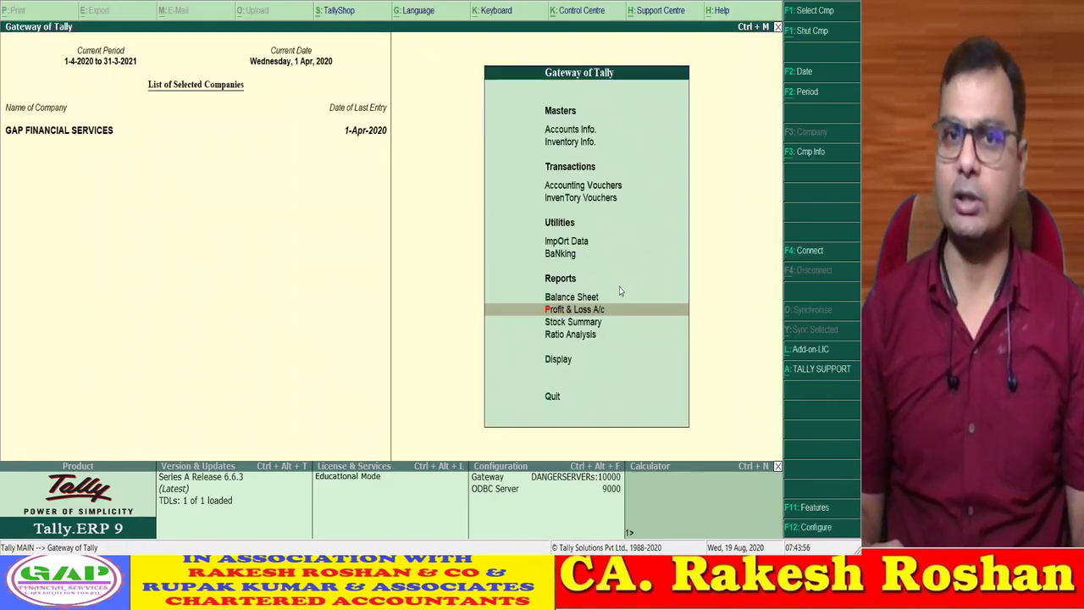
pyautogui.press('Escape')
pyautogui.press('n')
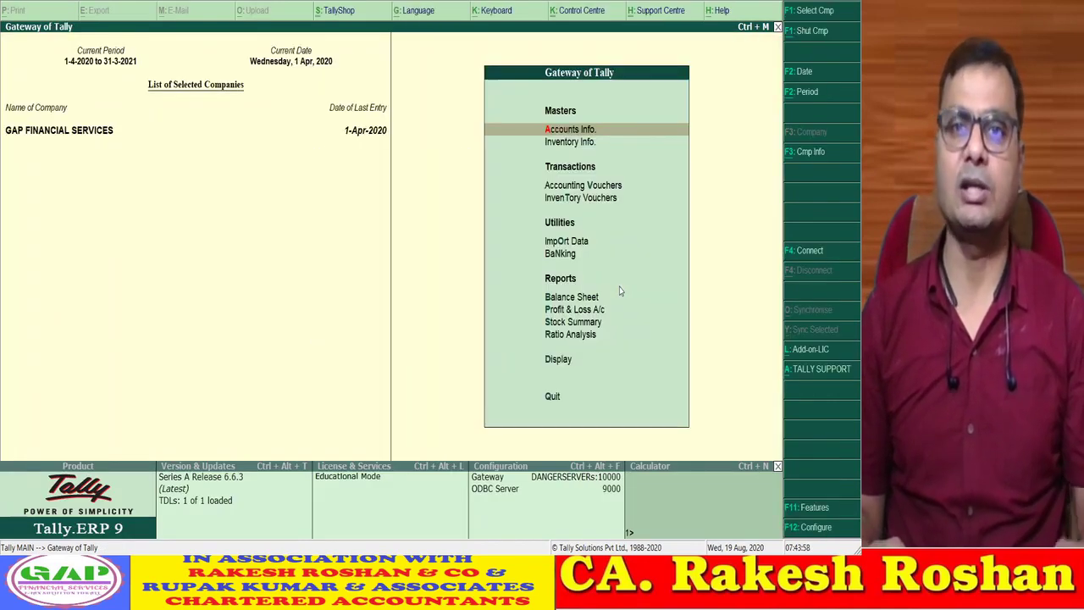
pyautogui.press('Down')
pyautogui.press('Down')
pyautogui.press('Down')
pyautogui.press('Down')
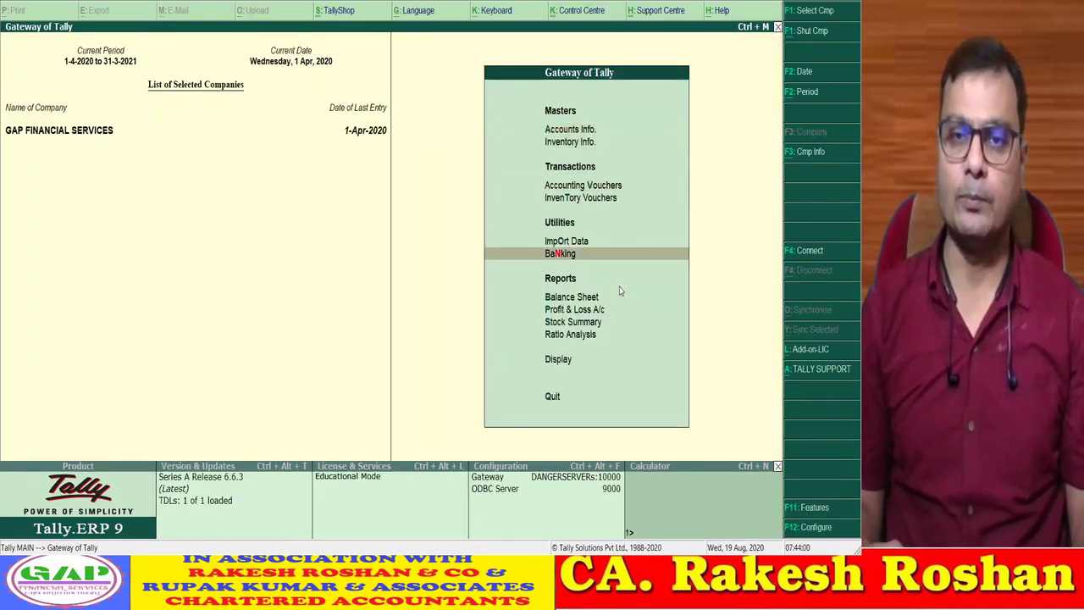
pyautogui.press('Down')
pyautogui.press('Down')
pyautogui.press('Down')
pyautogui.press('Down')
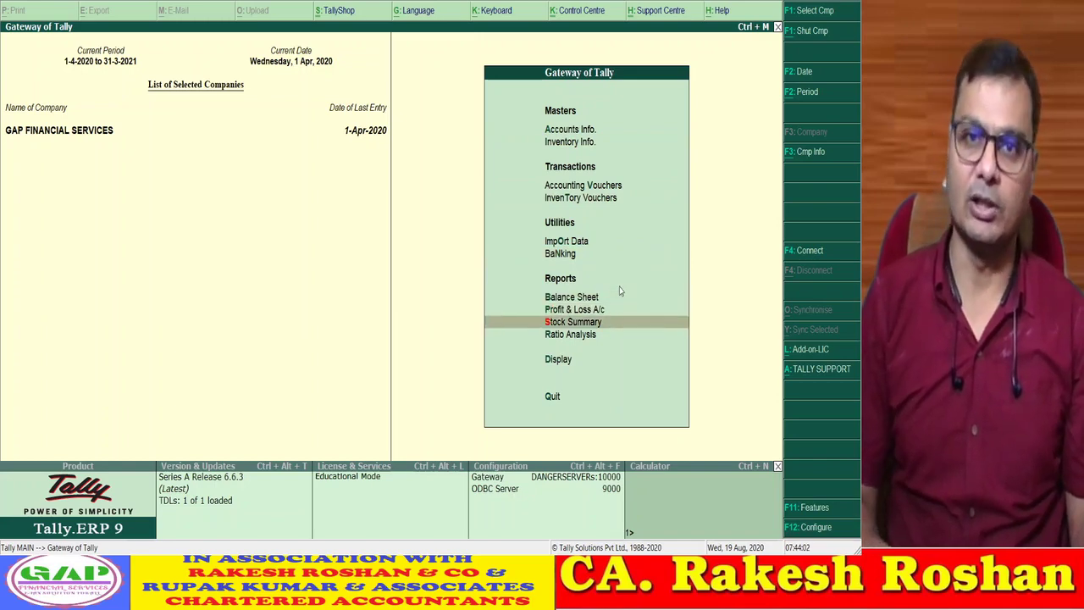
pyautogui.press('Escape')
pyautogui.press('n')
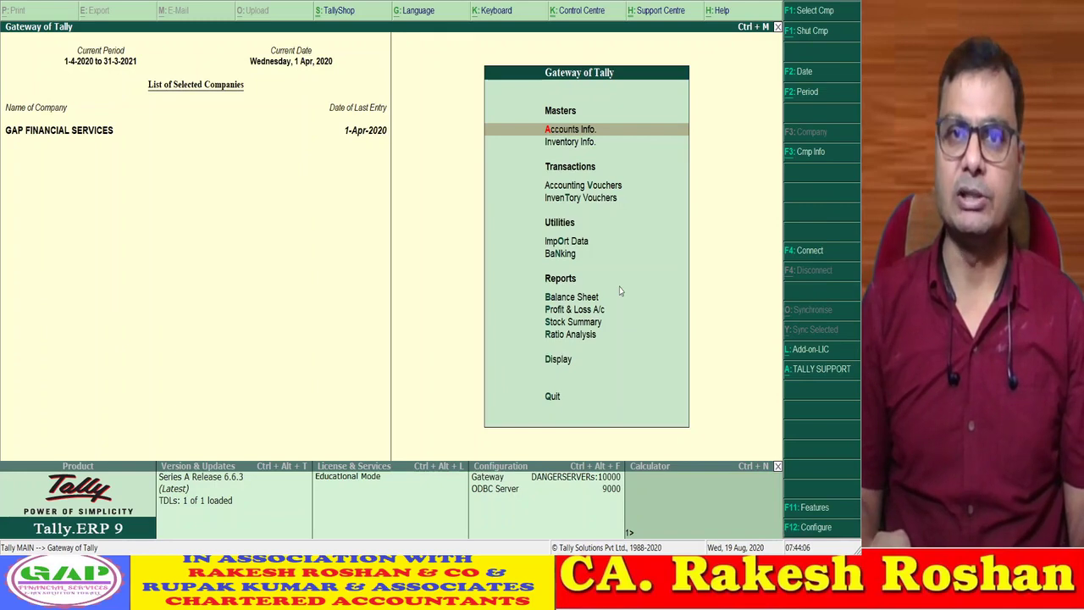
# - Try to open the Stock Summary report from the Gateway of Tally
pyautogui.press('Down')
pyautogui.press('Down')
pyautogui.press('Down')
pyautogui.press('Down')
pyautogui.press('Down')
pyautogui.press('Down')
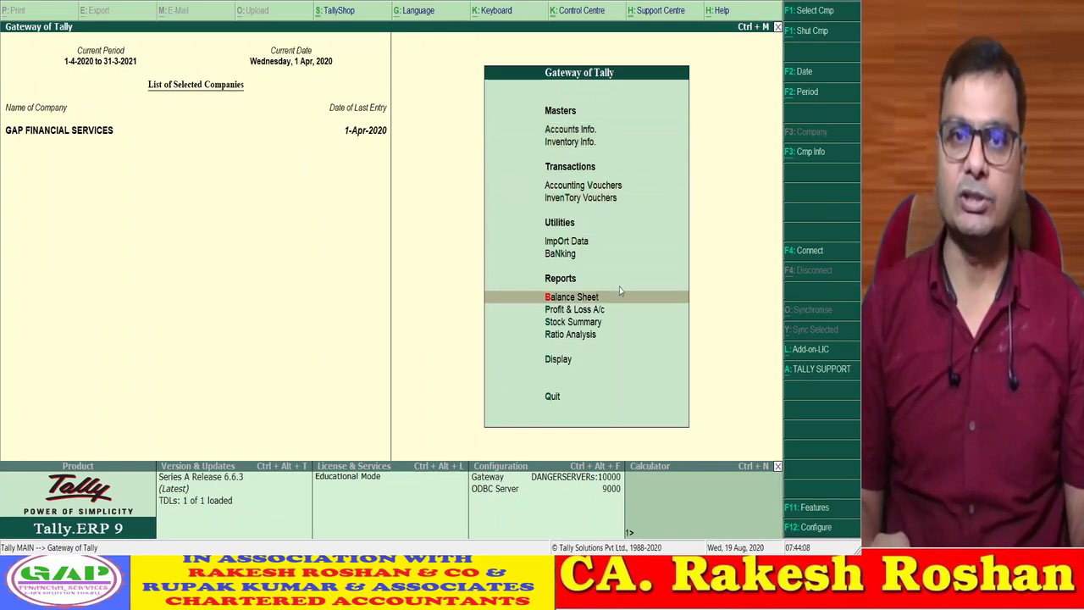
pyautogui.press('Down')
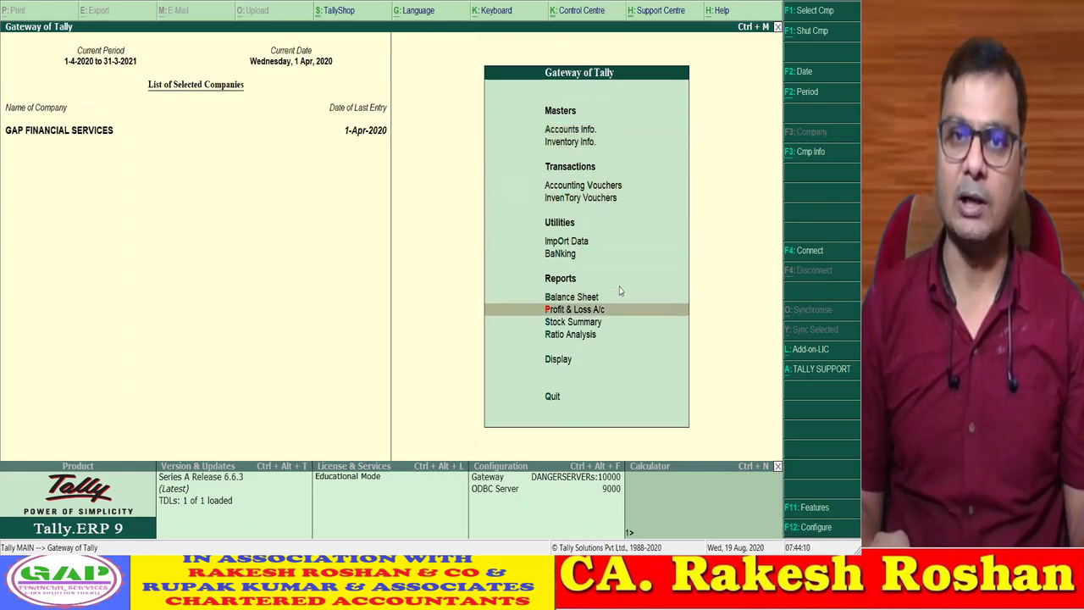
pyautogui.press('Down')
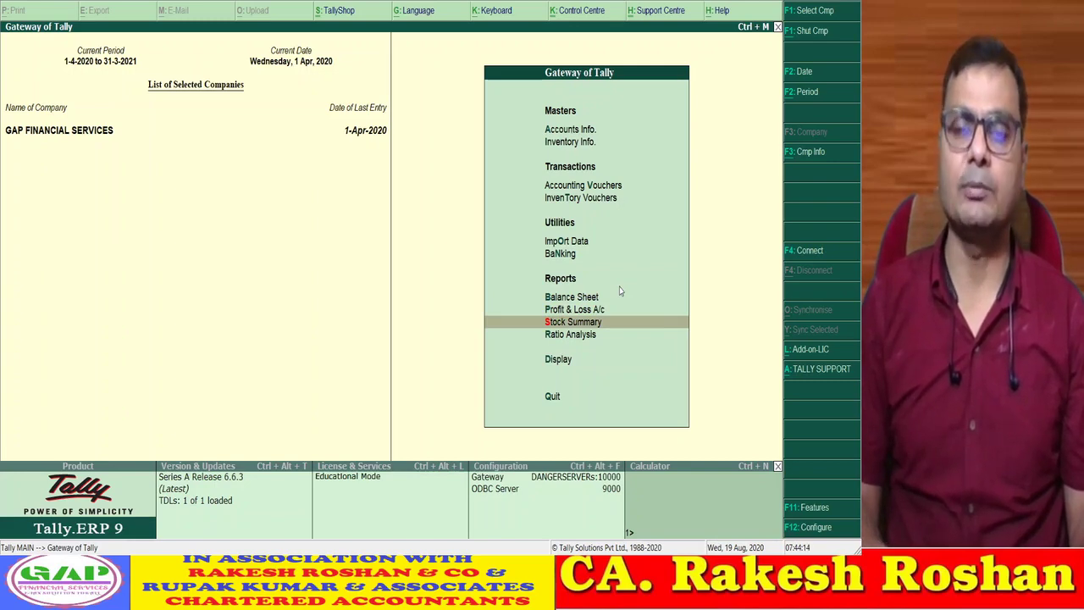
pyautogui.press('Return')
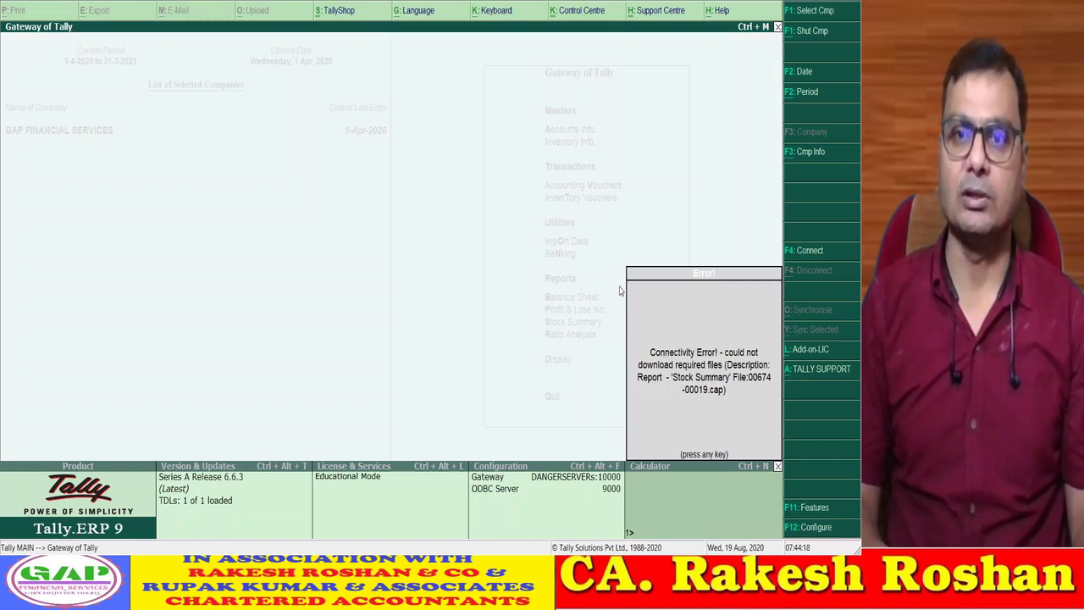
pyautogui.press('Escape')
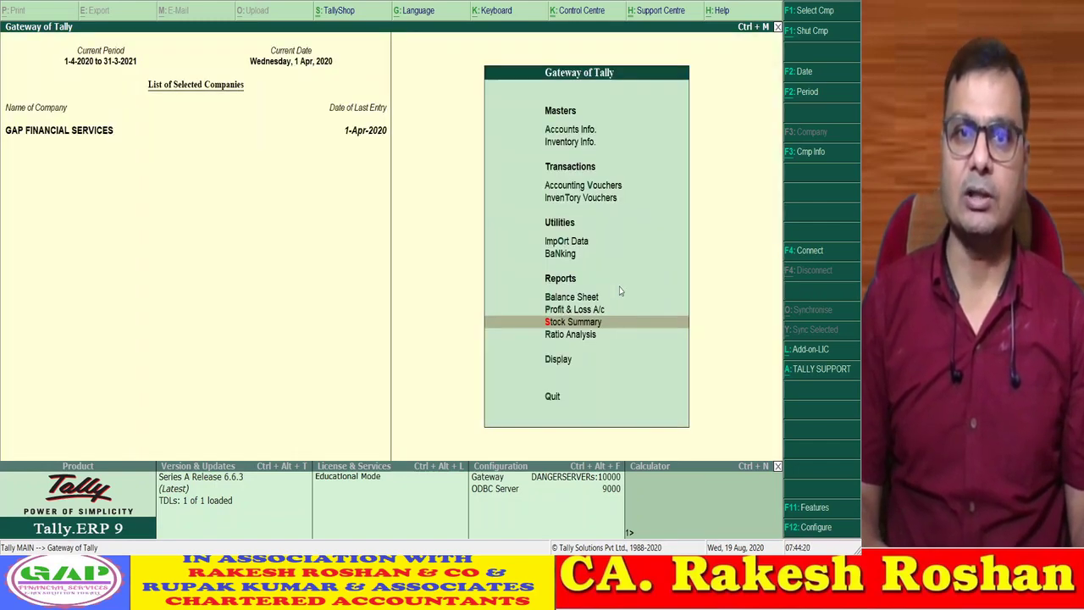
# - Retry opening the Stock Summary report
pyautogui.press('Up')
pyautogui.press('Up')
pyautogui.press('Up')
pyautogui.press('Down')
pyautogui.press('Down')
pyautogui.press('Down')
pyautogui.press('Return')
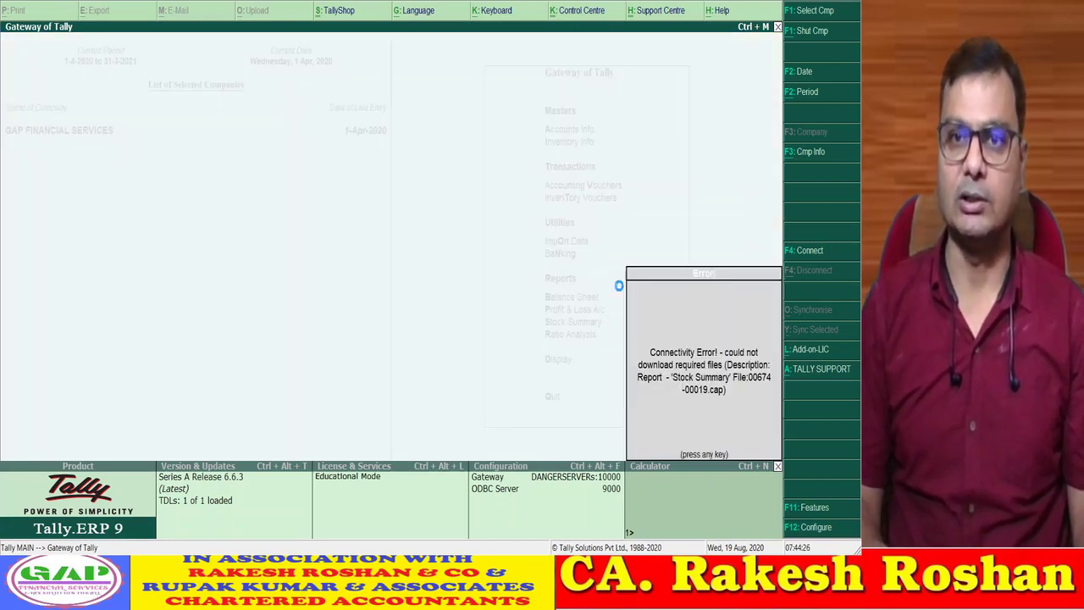
pyautogui.press('Escape')
# - Open the Profit & Loss account and try to drill down into the Closing Stock line
pyautogui.press('Up')
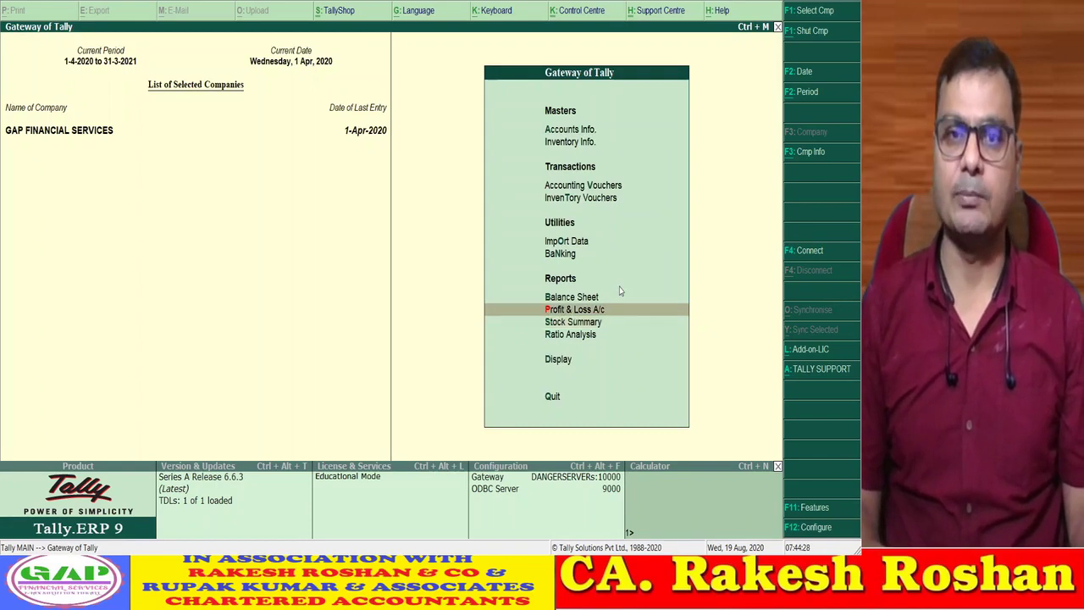
pyautogui.press('Return')
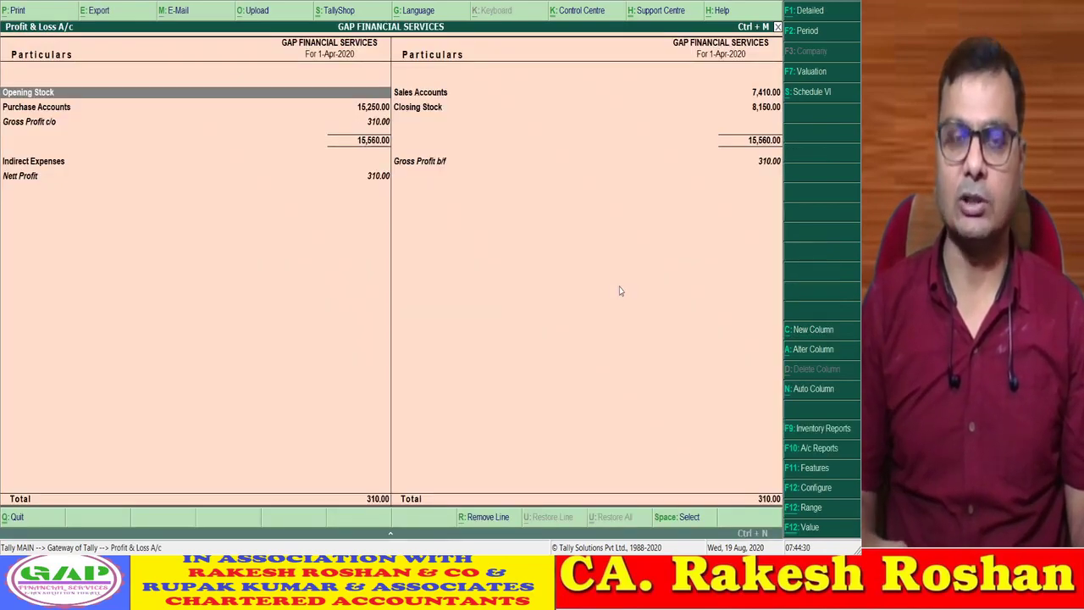
pyautogui.press('Right')
pyautogui.press('Down')
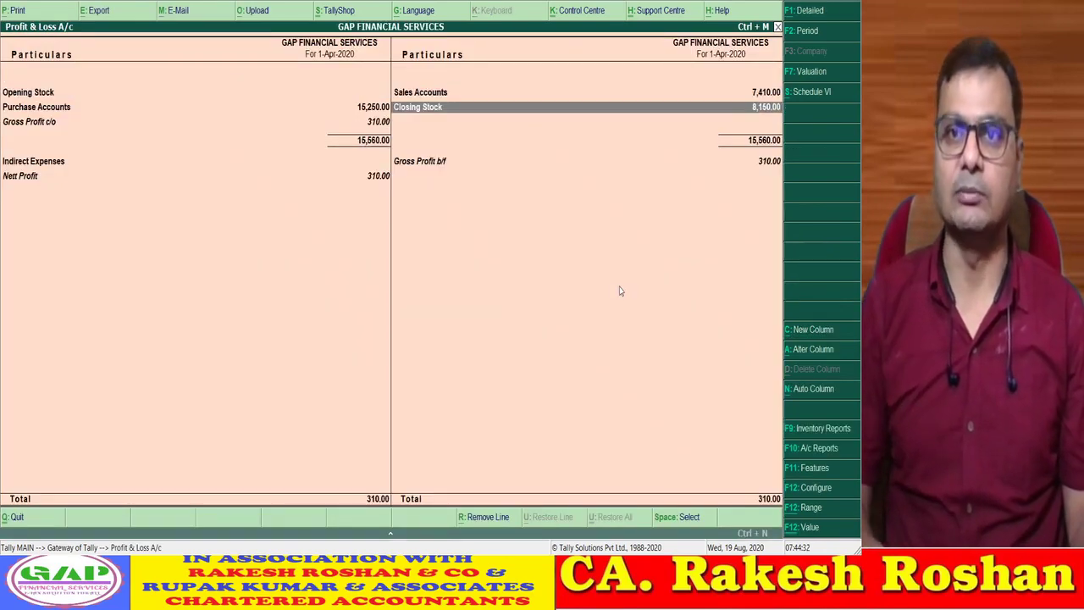
pyautogui.press('Return')
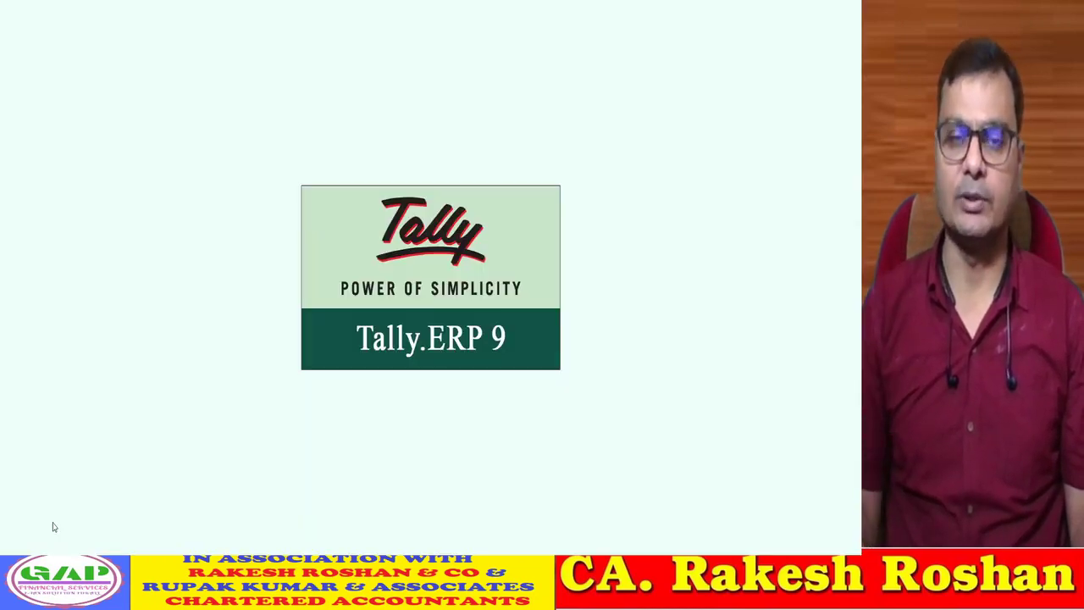
# - Choose to reconfigure the existing license on the Connection Error screen
pyautogui.press('Escape')
pyautogui.press('Return')
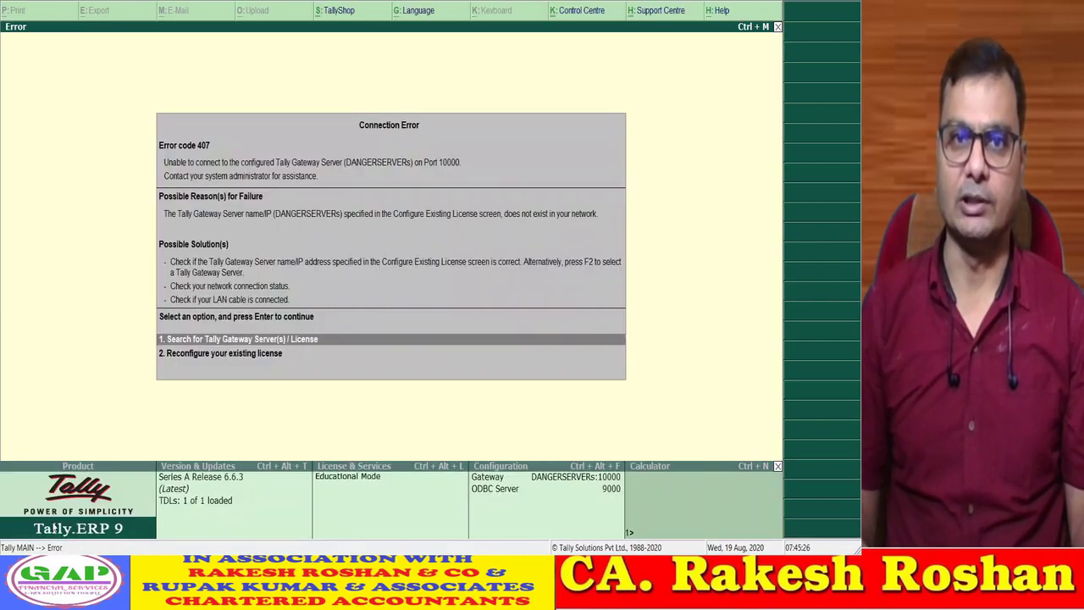
pyautogui.press('Down')
pyautogui.press('Up')
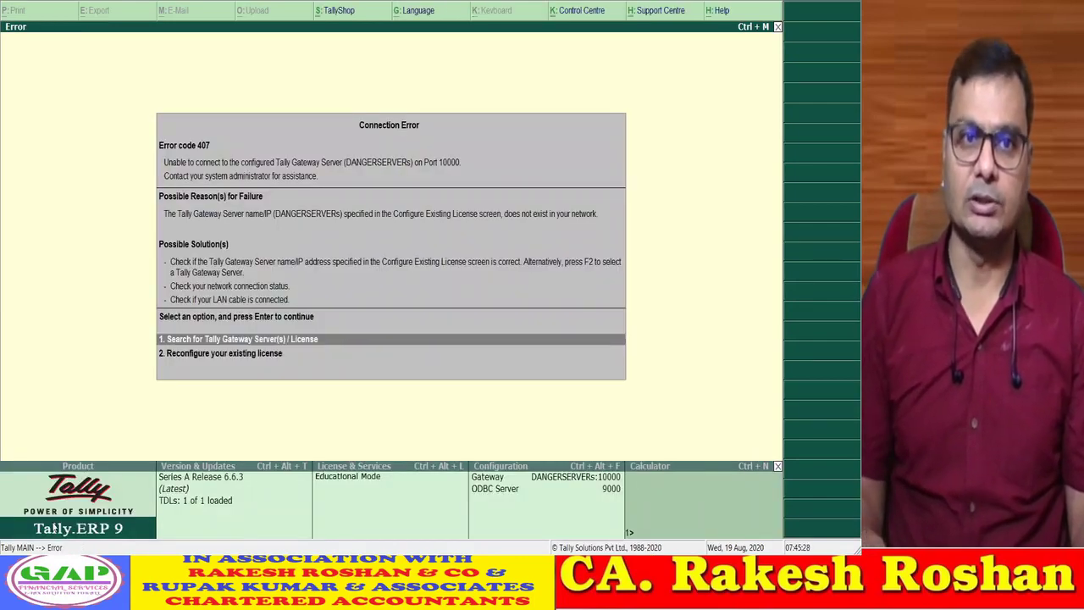
pyautogui.press('Down')
pyautogui.press('Return')
# - Start working in Educational Mode and load the GAP FINANCIAL SERVICES company
pyautogui.press('Down')
pyautogui.press('Down')
pyautogui.press('Down')
pyautogui.press('Down')
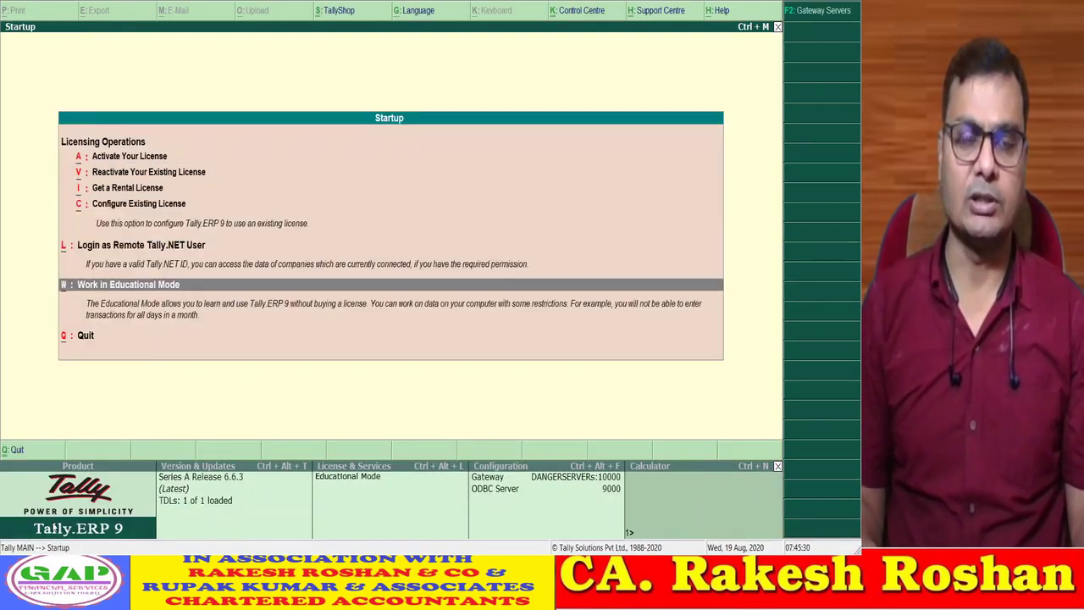
pyautogui.press('Return')
pyautogui.press('Return')
pyautogui.press('Return')
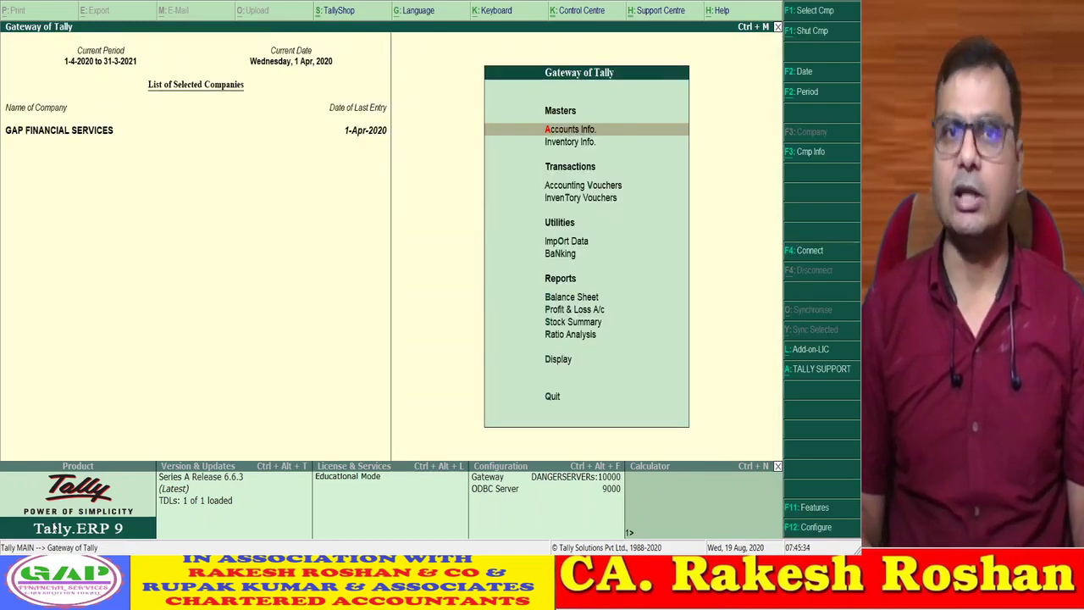
# - Open a new Payment voucher and select Cash as its account
pyautogui.press('Up')
pyautogui.press('Up')
pyautogui.press('Up')
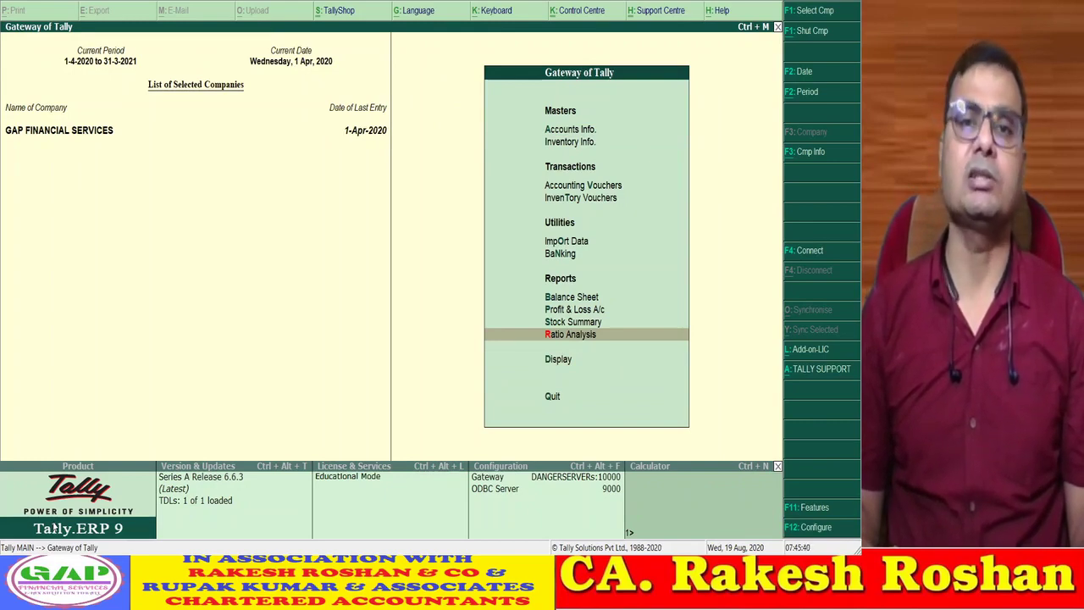
pyautogui.press('Up')
pyautogui.press('Up')
pyautogui.press('Up')
pyautogui.press('Up')
pyautogui.press('Up')
pyautogui.press('Up')
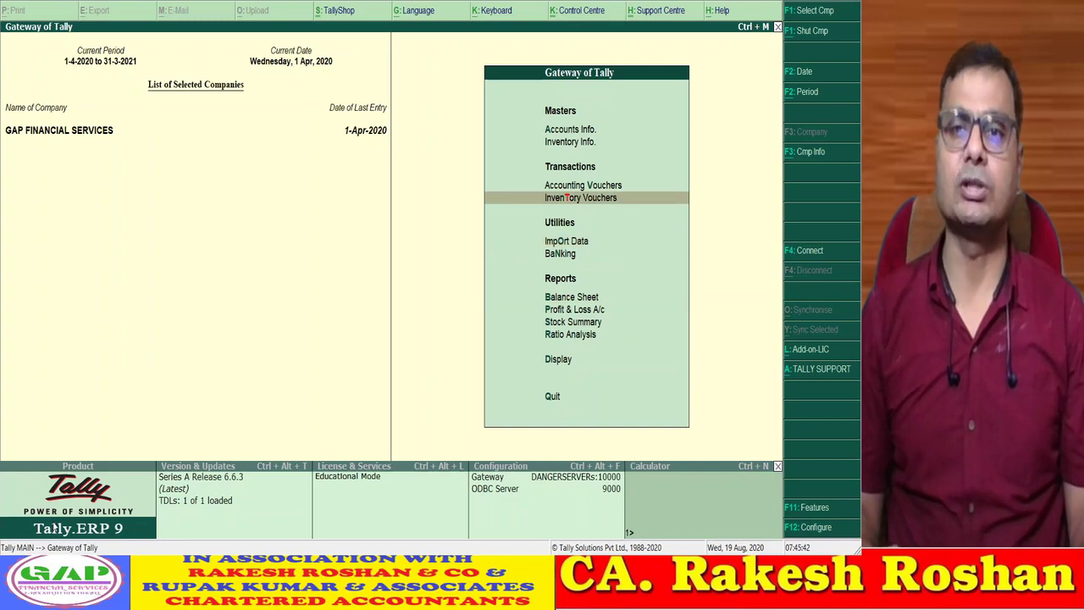
pyautogui.press('Up')
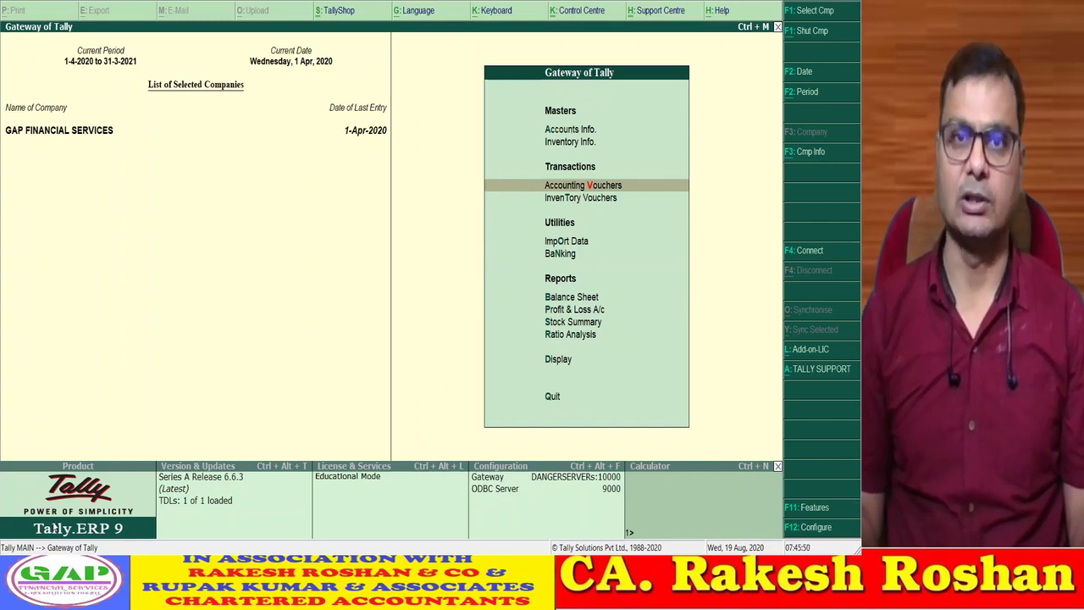
pyautogui.press('Return')
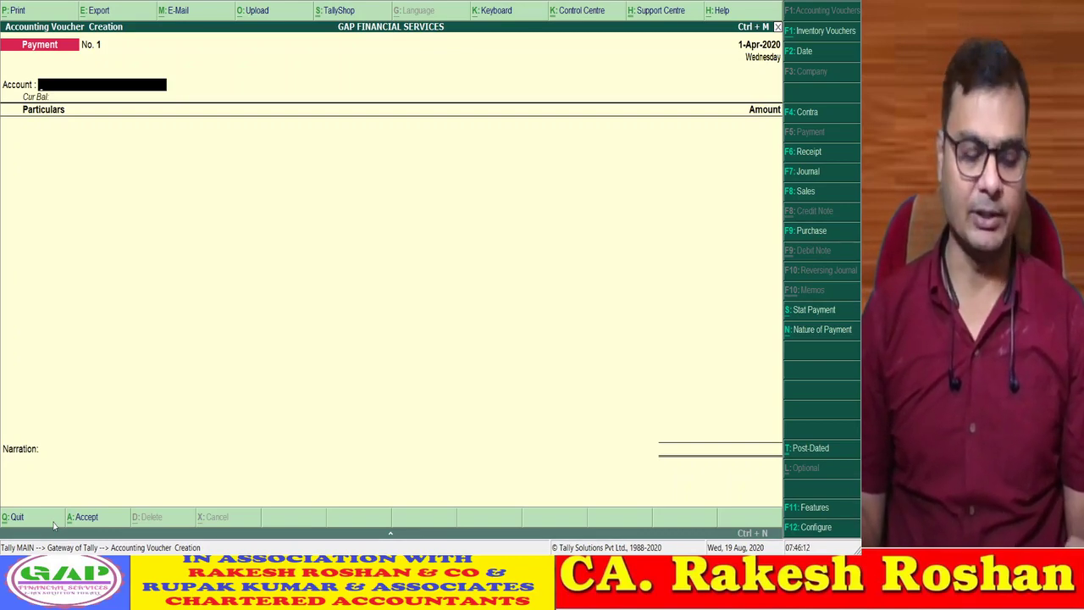
pyautogui.write('C')
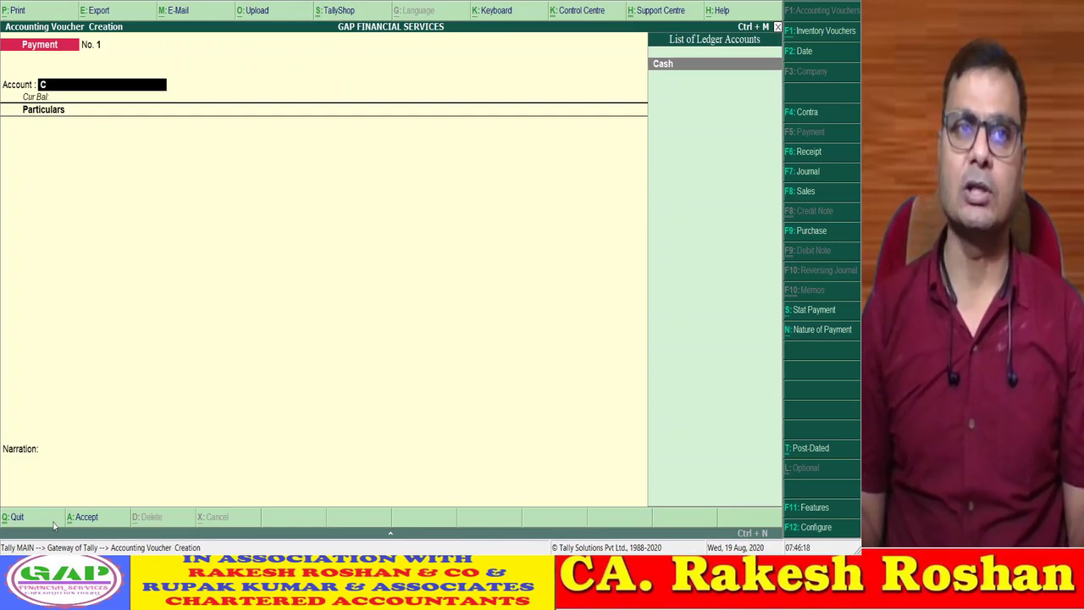
pyautogui.press('Return')
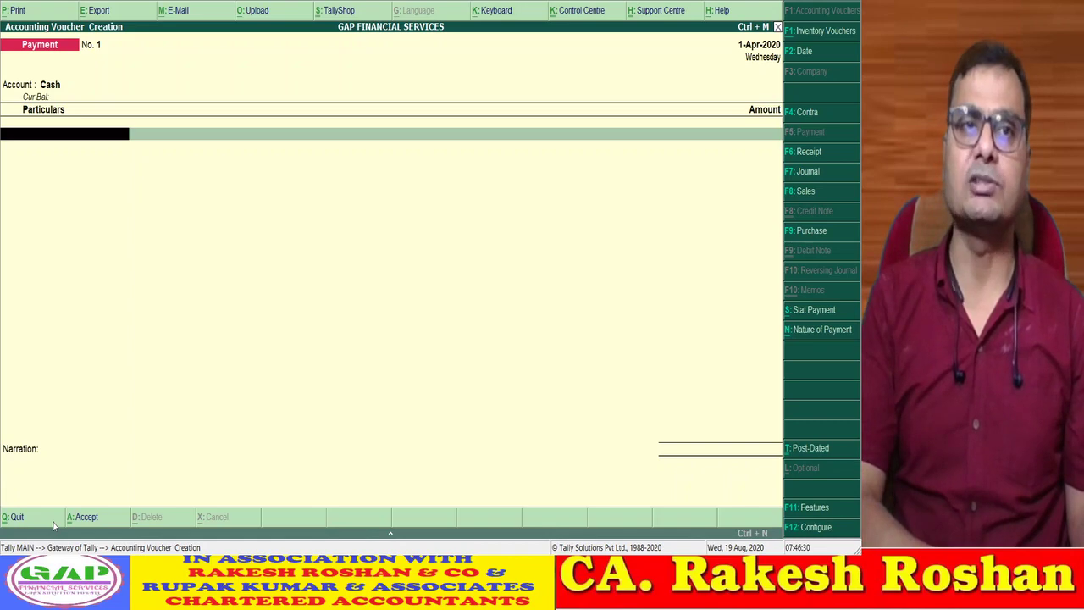
# - Create a new ledger from the payment voucher named Freight-in-Ward and place it under Direct Expenses
pyautogui.hotkey('alt', 'c')
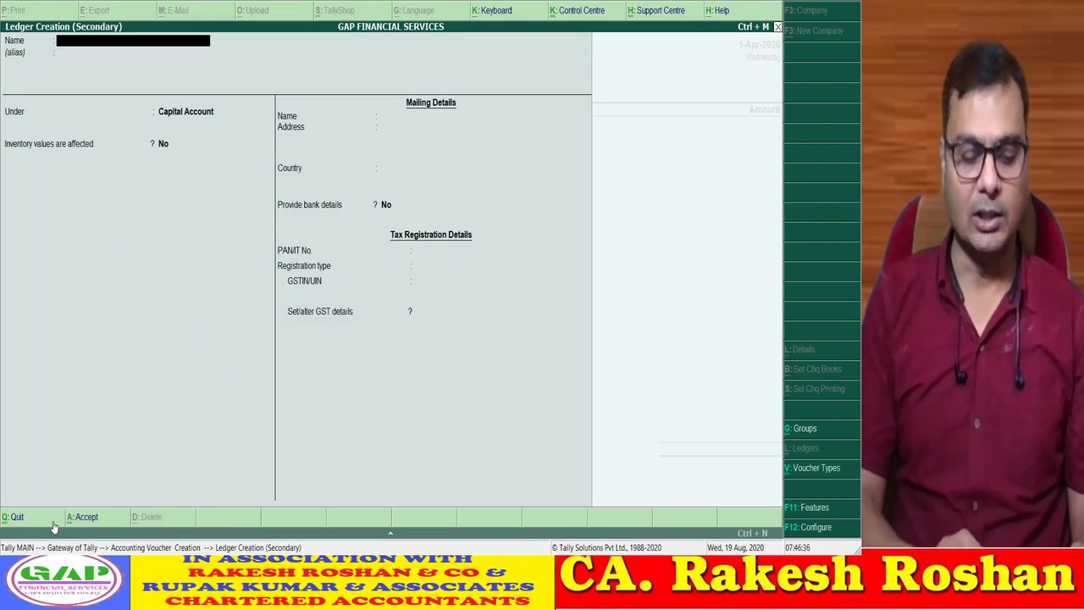
pyautogui.write('Freight')
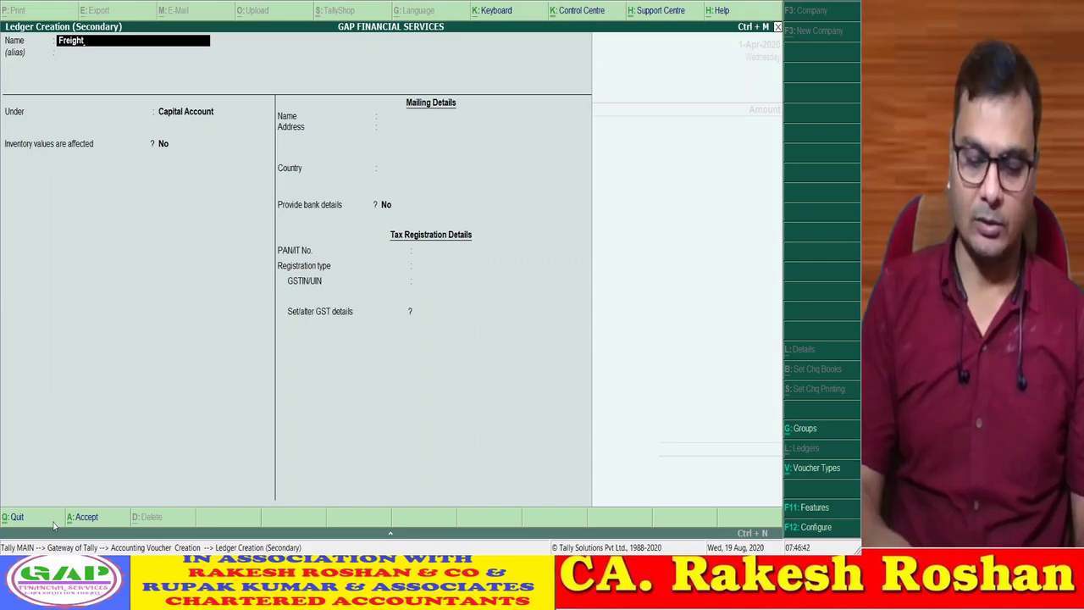
pyautogui.write('-in')
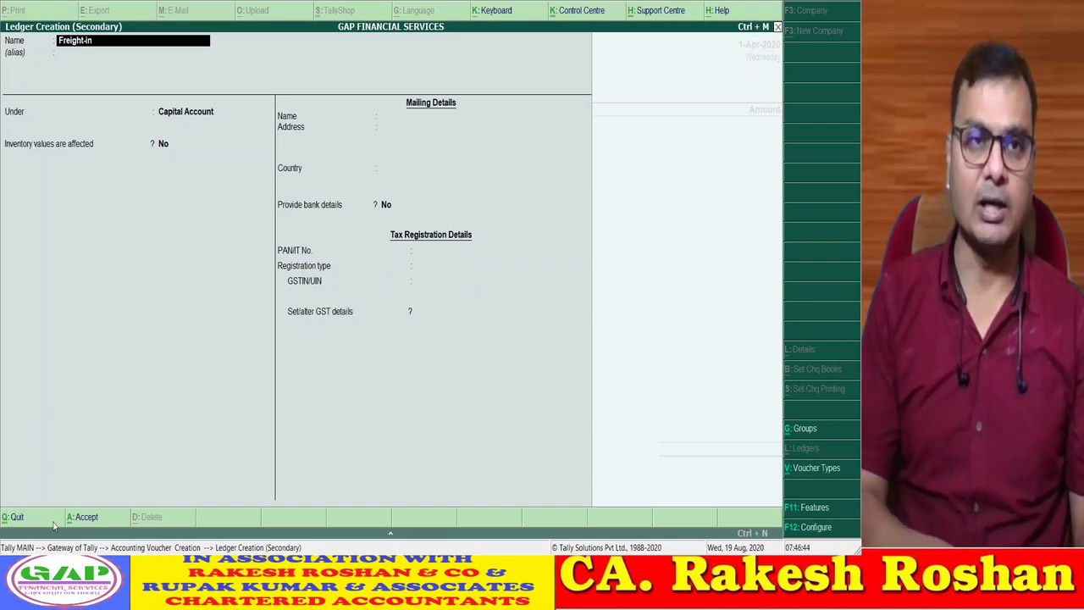
pyautogui.write('-Ward')
pyautogui.press('Return')
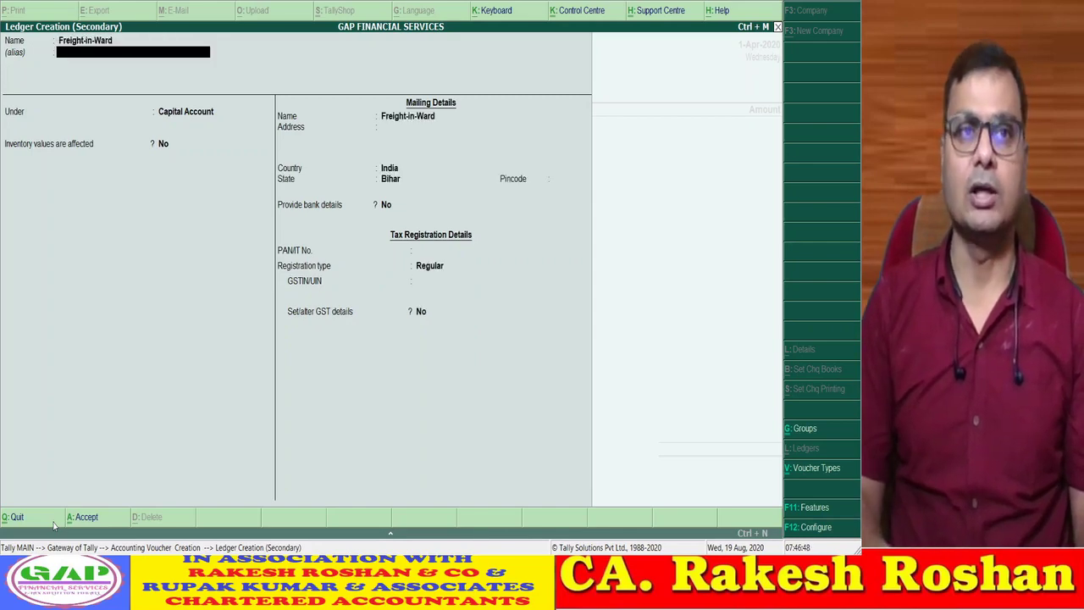
pyautogui.press('Return')
pyautogui.write('Di')
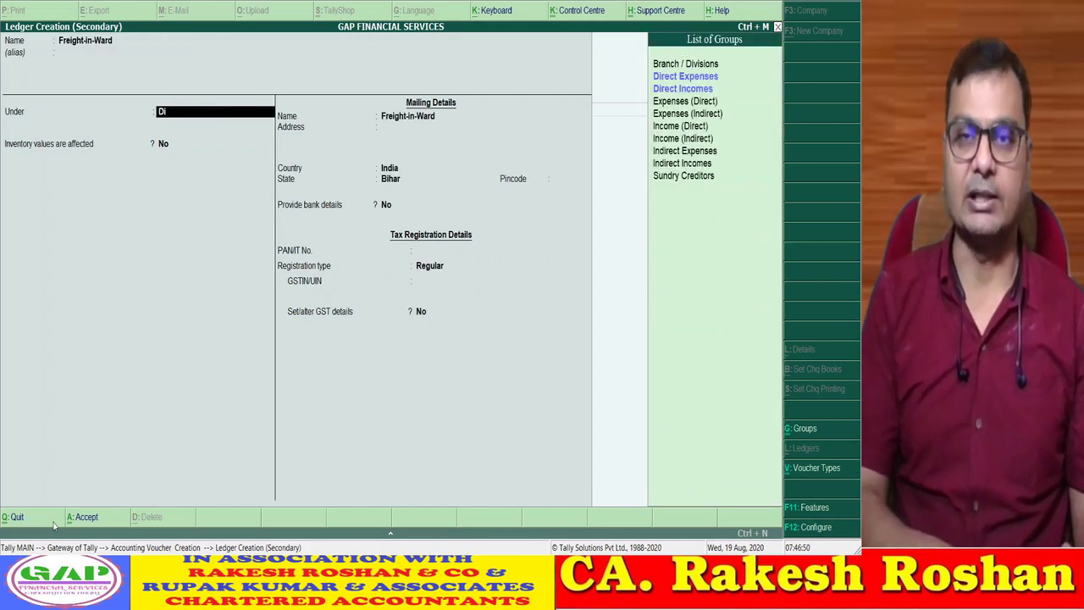
pyautogui.press('Return')
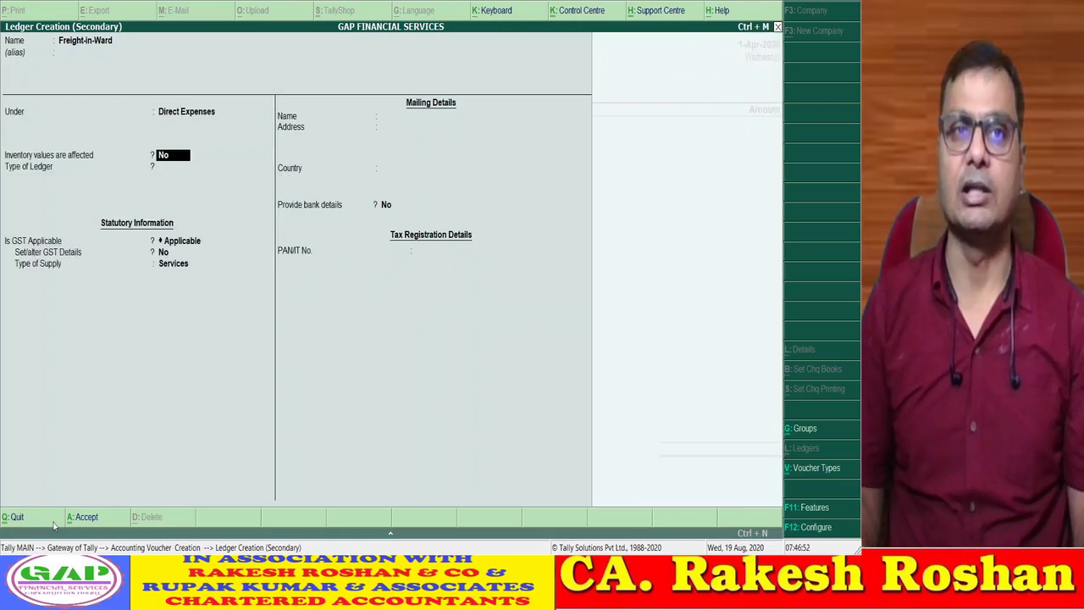
# - Set the Freight-in-Ward ledger's type, GST applicability and assessable value calculation to Not Applicable, and save the ledger without bank details
pyautogui.press('Return')
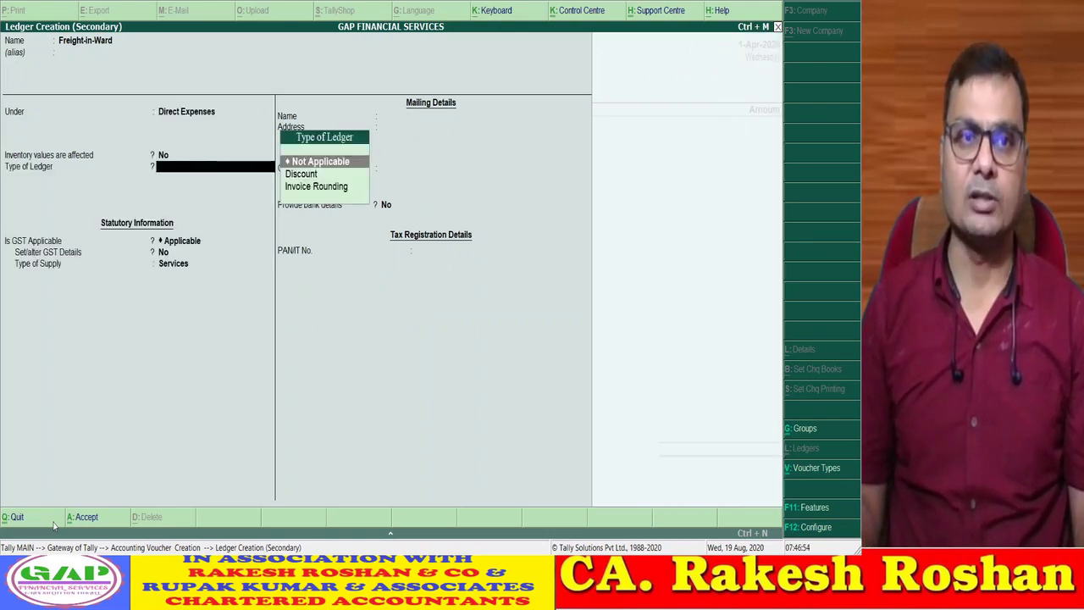
pyautogui.press('Return')
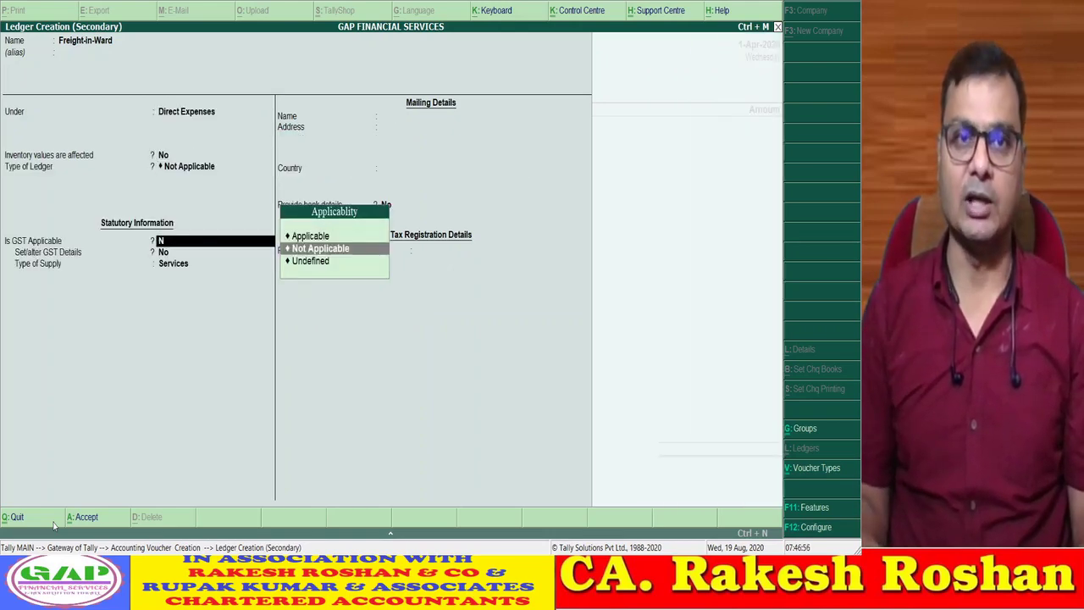
pyautogui.press('Down')
pyautogui.press('Return')
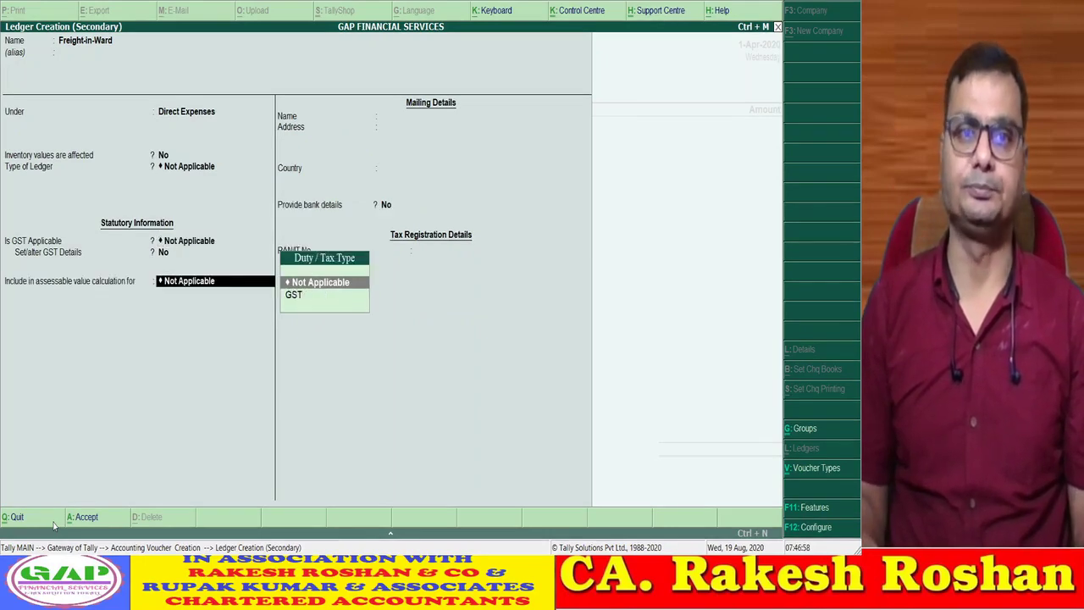
pyautogui.press('Down')
pyautogui.press('Up')
pyautogui.press('Return')
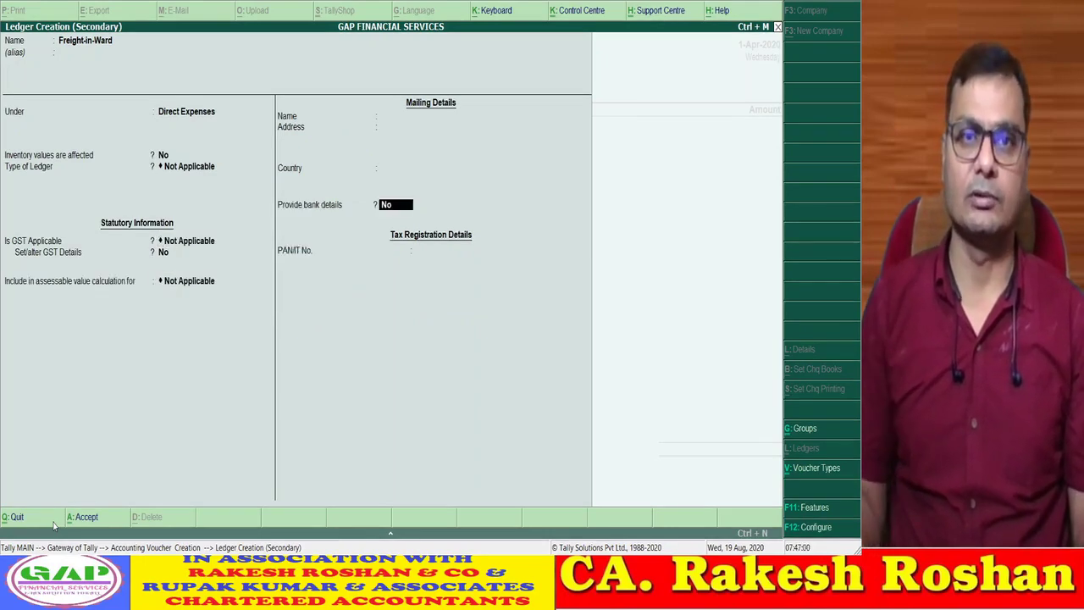
pyautogui.press('Return')
pyautogui.press('Return')
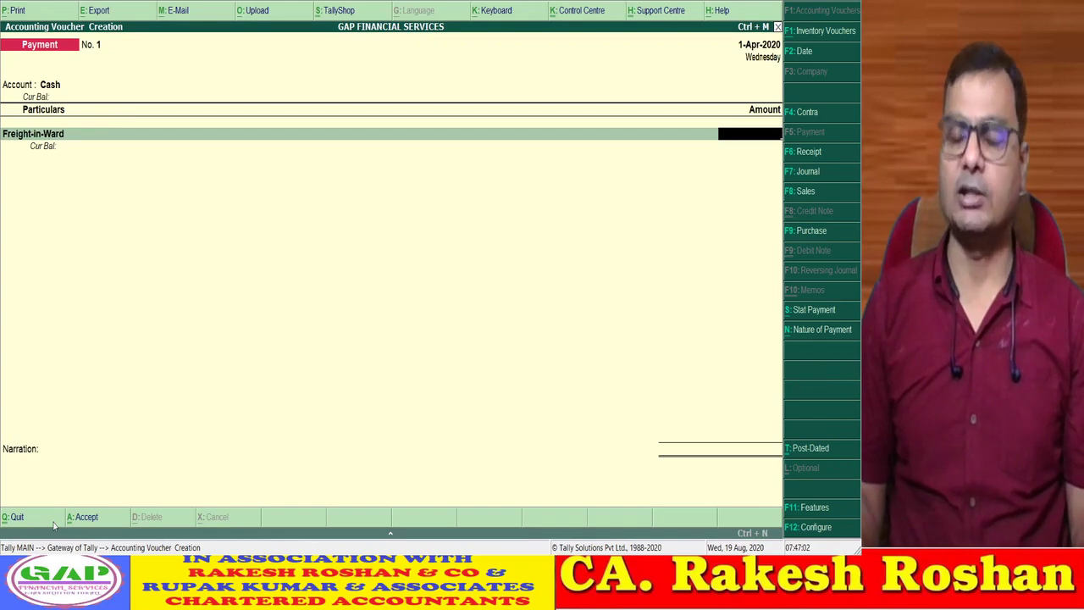
# - Enter 4500 as the Freight-in-Ward amount and save the payment voucher without a narration
pyautogui.write('4500')
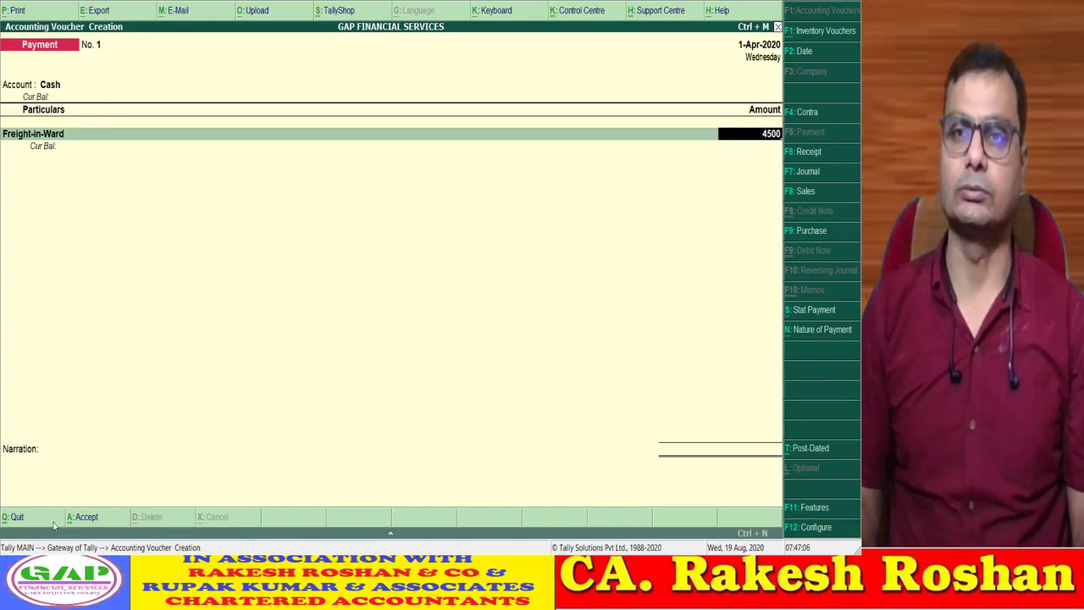
pyautogui.press('Return')
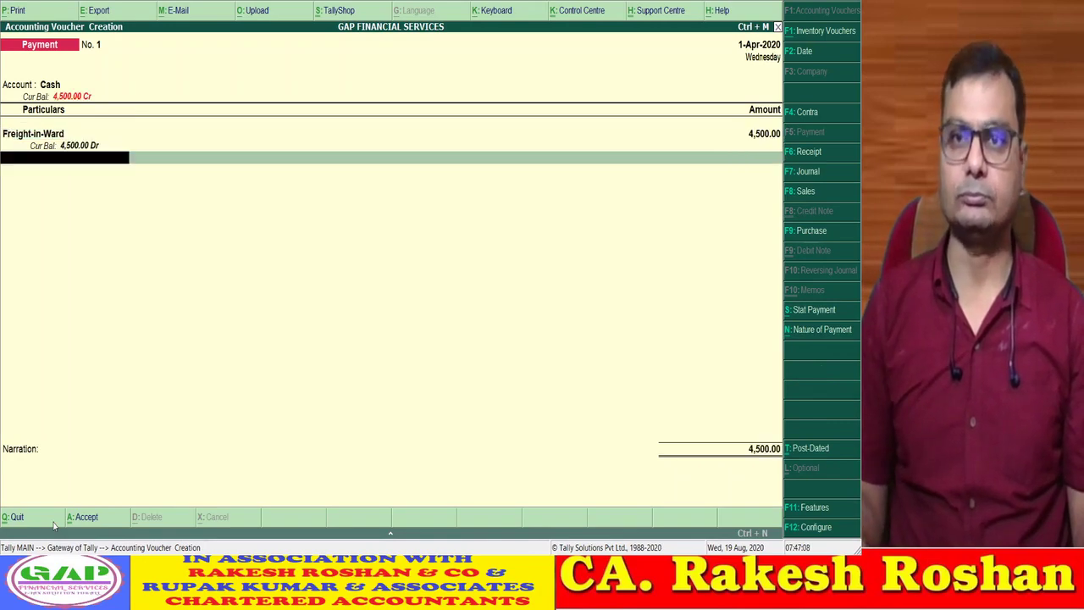
pyautogui.press('Return')
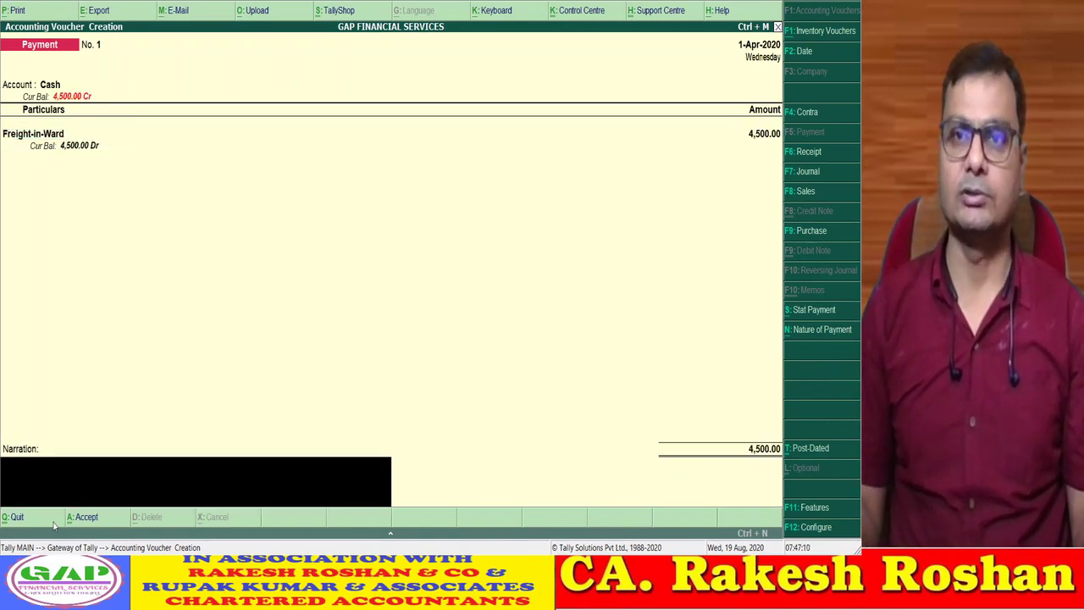
pyautogui.press('Return')
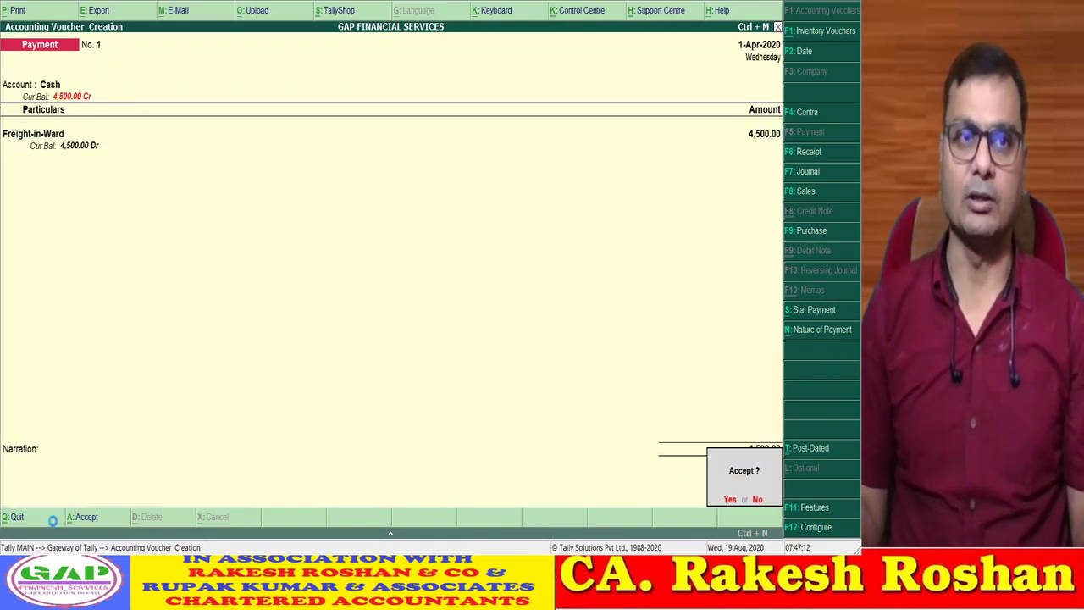
pyautogui.press('Return')
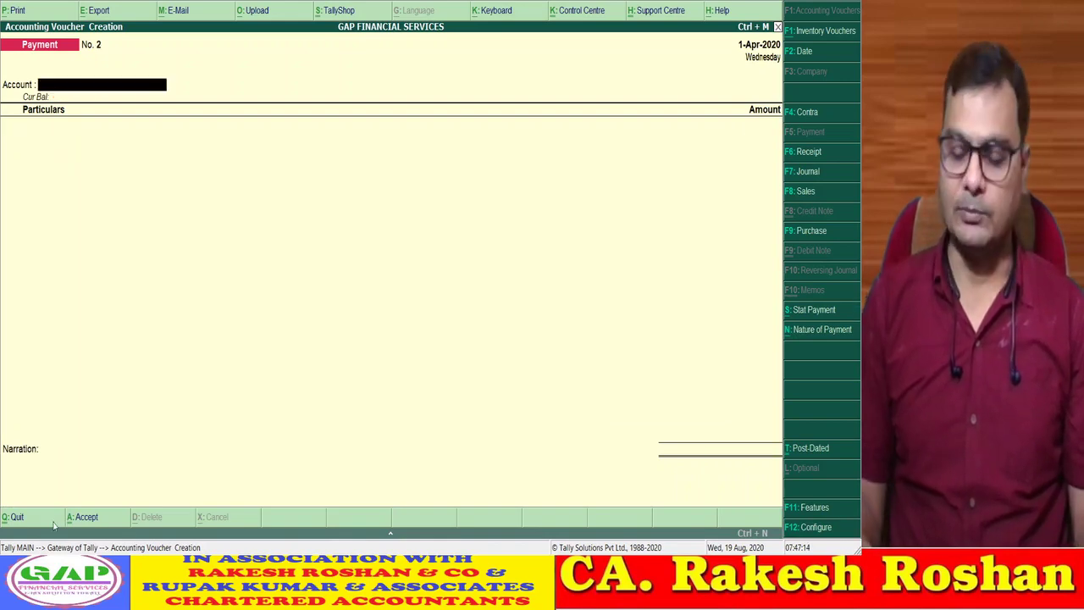
# - Leave voucher entry and open the Profit & Loss account in its detailed view
pyautogui.press('Escape')
pyautogui.press('Escape')
pyautogui.press('Escape')
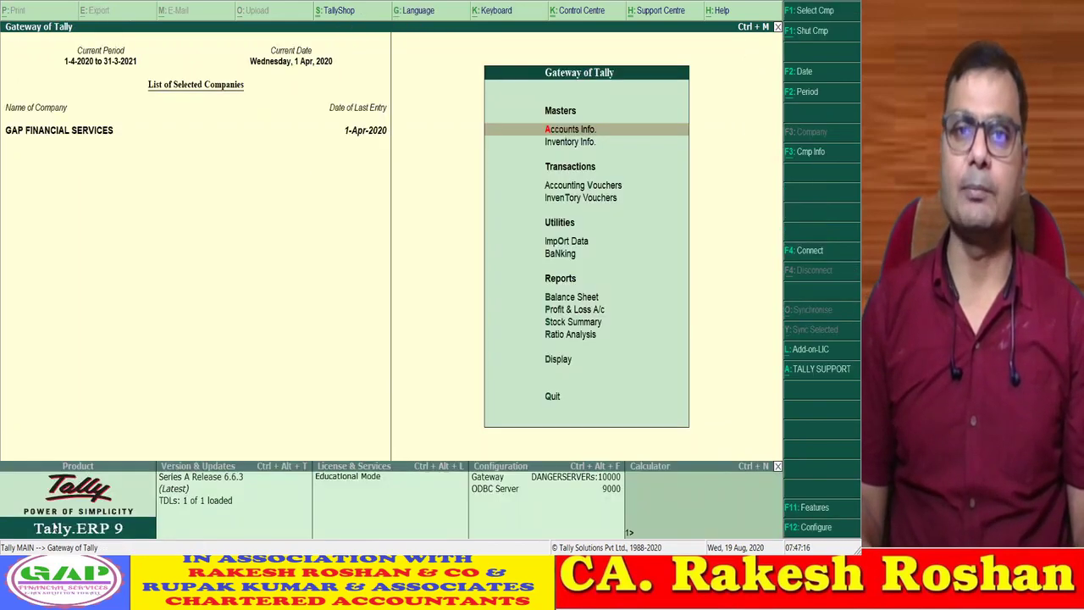
pyautogui.press('Down')
pyautogui.press('Down')
pyautogui.press('Down')
pyautogui.press('Down')
pyautogui.press('Down')
pyautogui.press('Down')
pyautogui.press('Down')
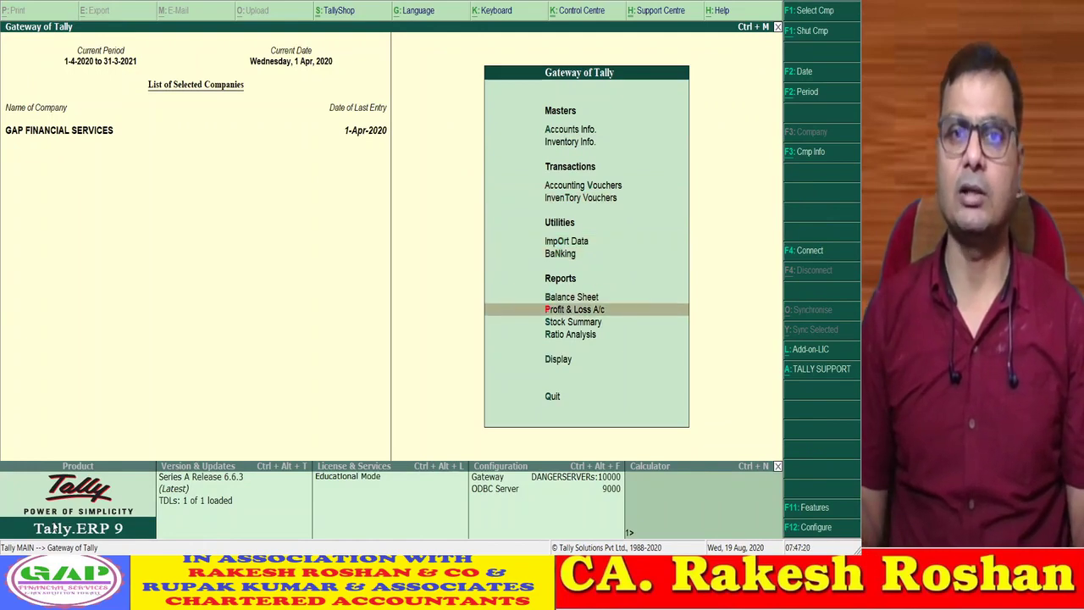
pyautogui.press('Return')
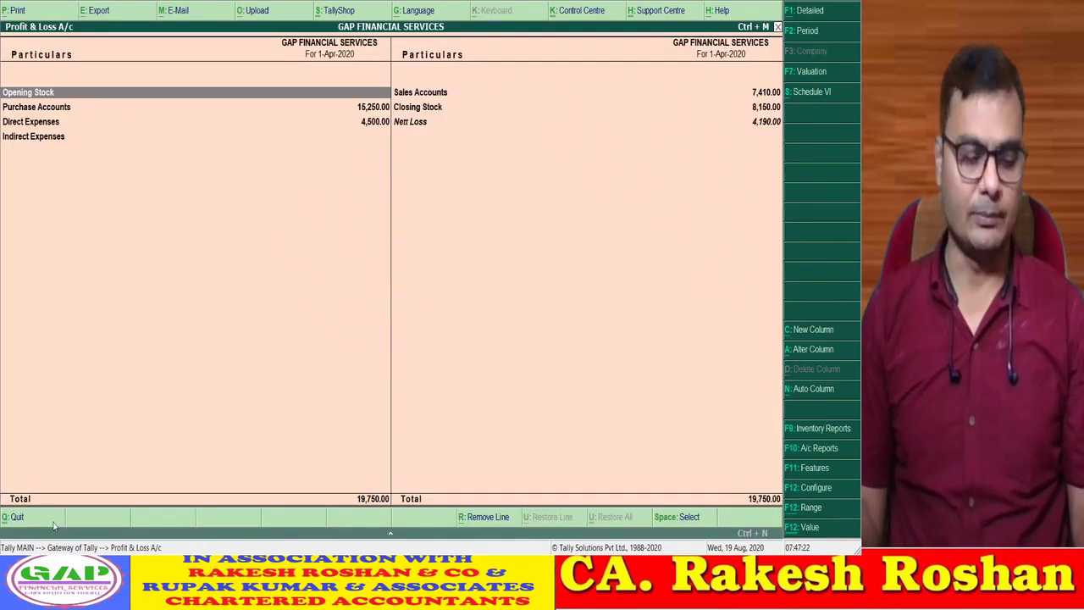
pyautogui.hotkey('alt', 'F1')
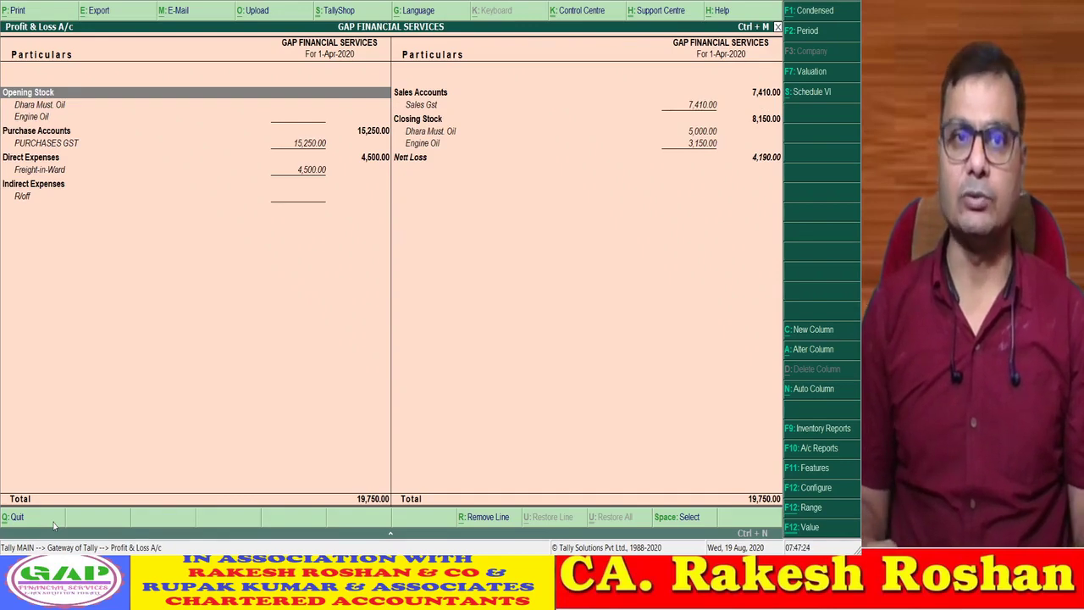
# - Examine the sales and closing stock lines and the Freight-in-Ward entry under Direct Expenses
pyautogui.press('Right')
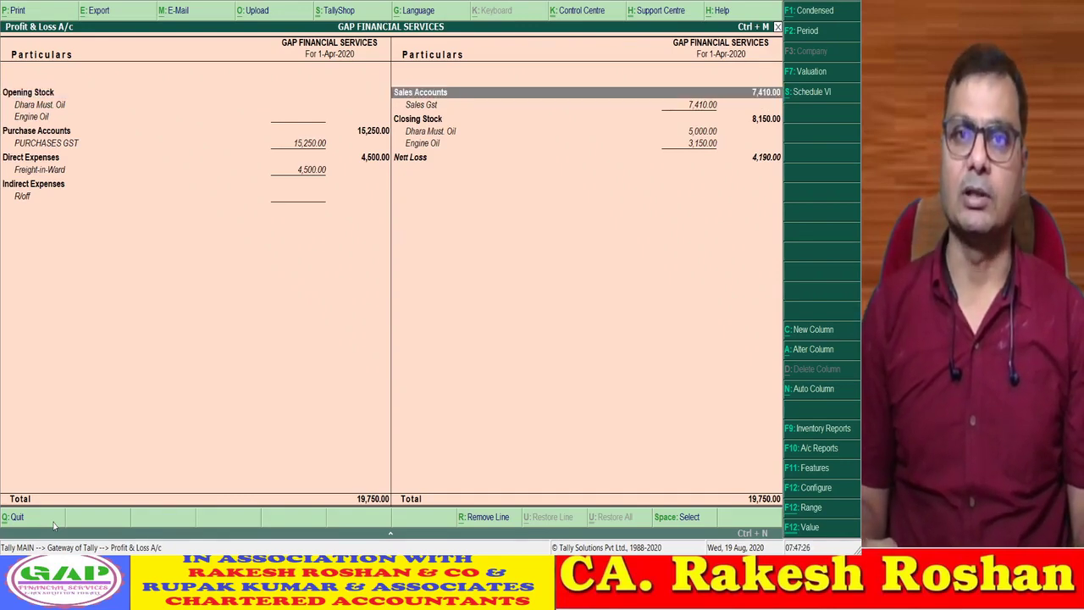
pyautogui.press('Down')
pyautogui.press('Down')
pyautogui.press('Down')
pyautogui.press('Down')
pyautogui.press('Left')
pyautogui.press('Up')
pyautogui.press('Down')
pyautogui.press('Down')
pyautogui.press('Down')
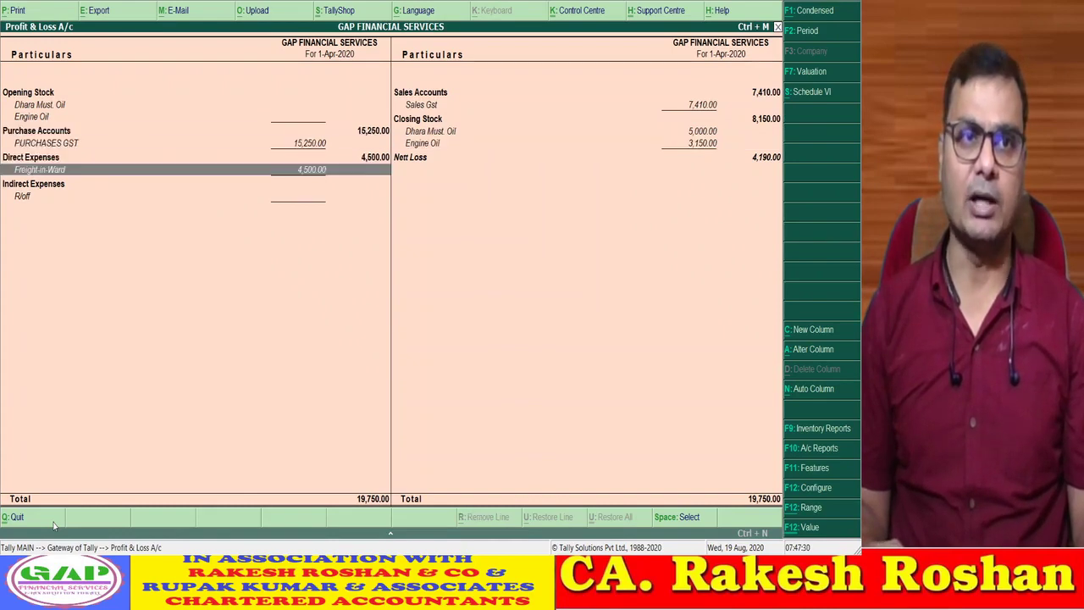
# - Configure the Profit & Loss report to show percentages and gross profit
pyautogui.press('F12')
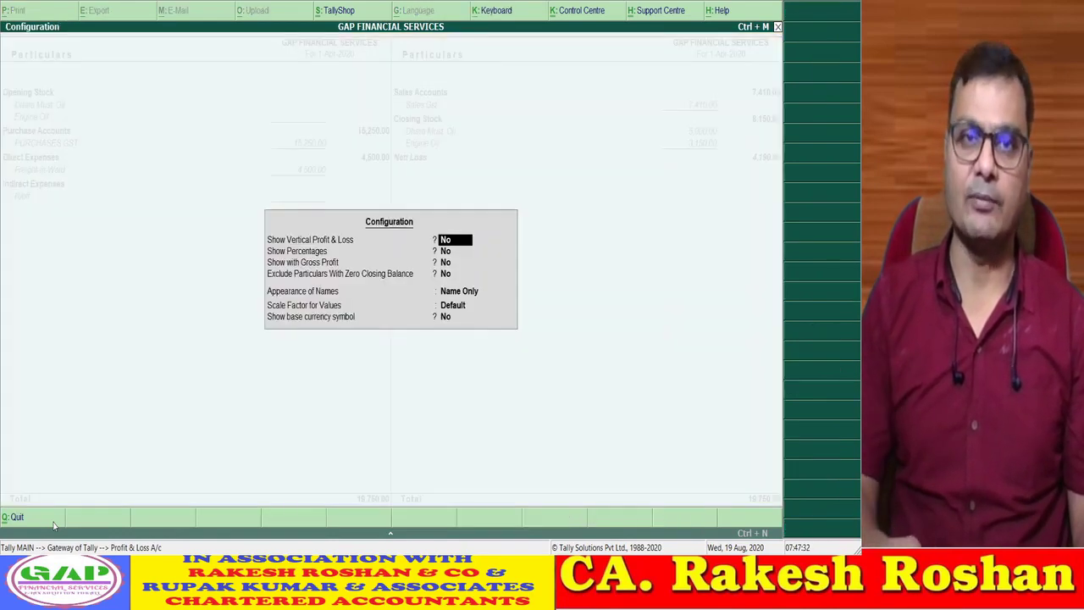
pyautogui.press('Down')
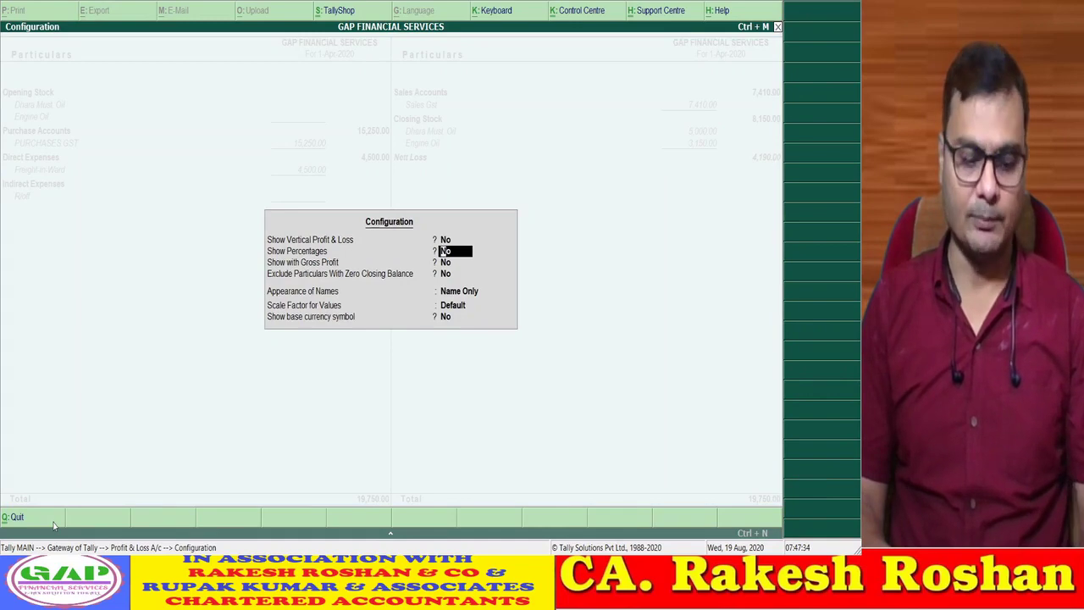
pyautogui.press('Return')
pyautogui.write('y')
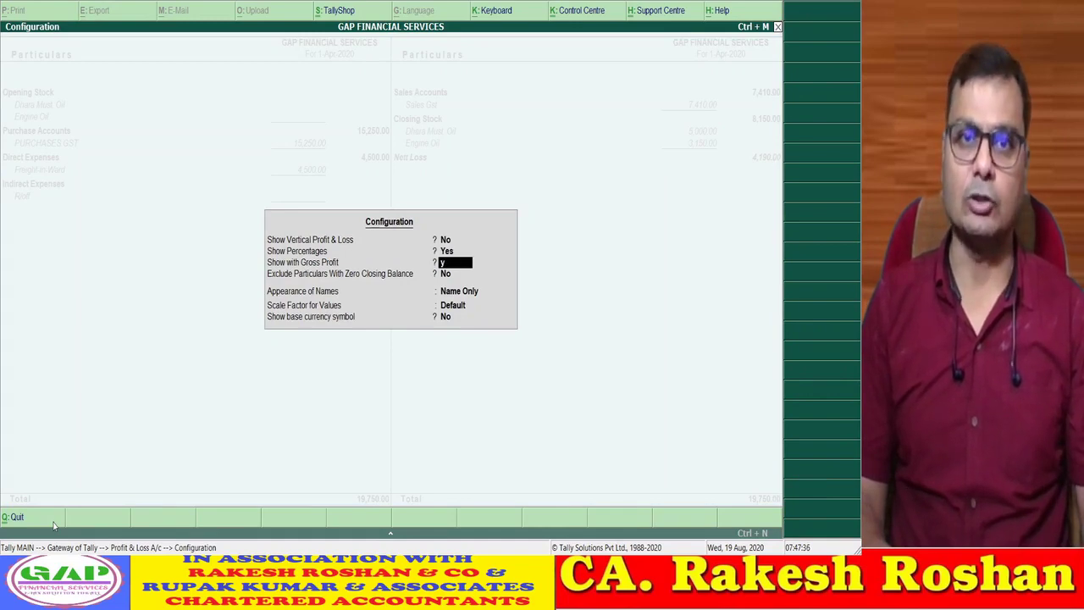
pyautogui.press('Return')
pyautogui.press('Return')
pyautogui.press('Return')
pyautogui.press('Return')
pyautogui.press('Return')
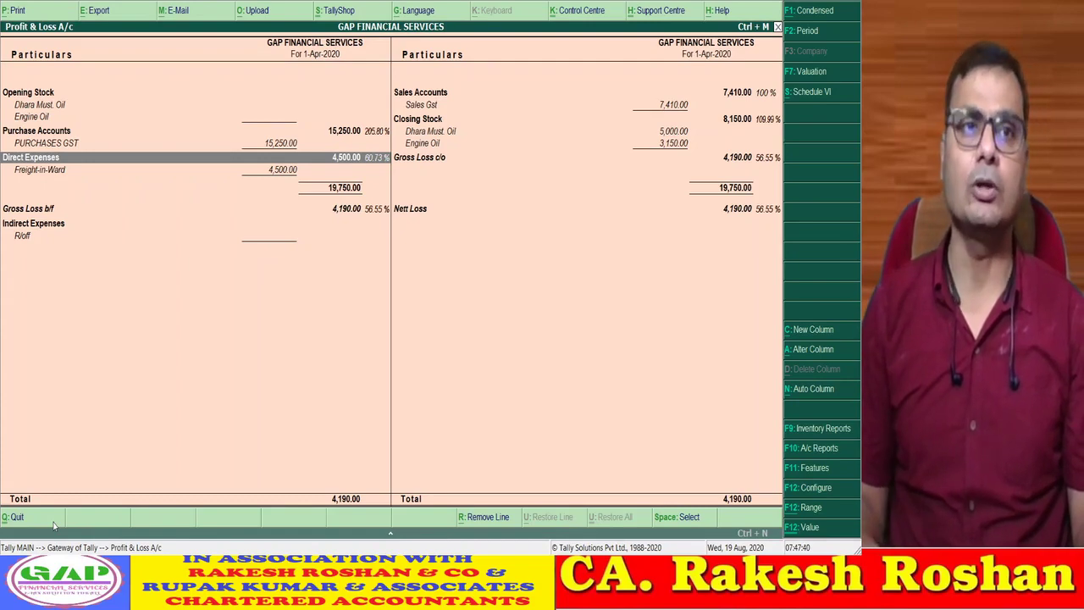
# - Examine the Direct Expenses and gross loss lines with their percentages in the Profit & Loss account
pyautogui.press('Down')
pyautogui.press('Down')
pyautogui.press('Up')
pyautogui.press('Up')
pyautogui.press('Down')
pyautogui.press('Down')
pyautogui.press('Up')
pyautogui.press('Up')
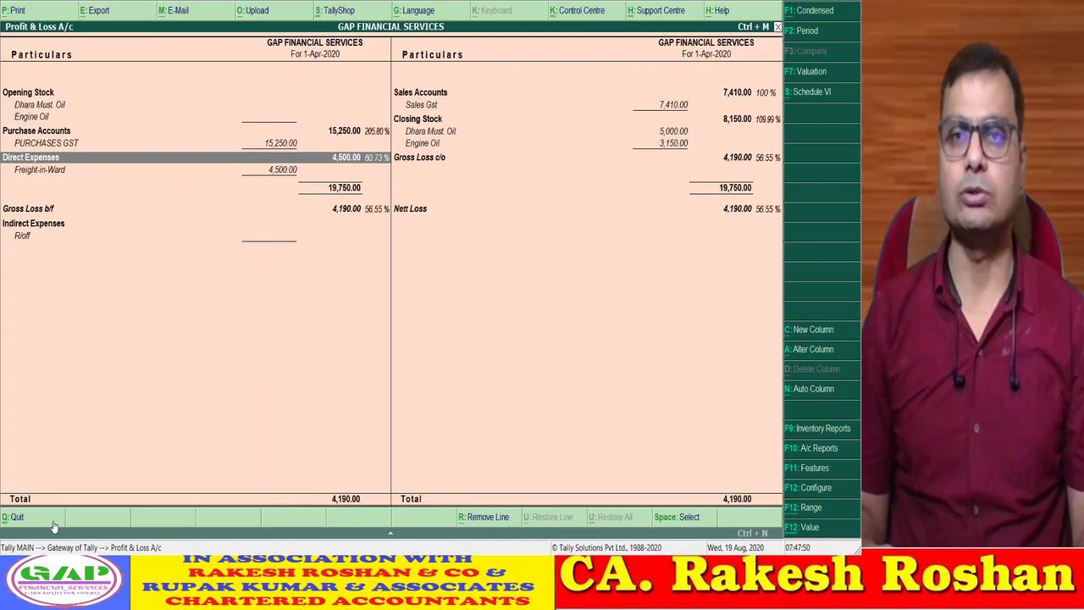
# - Leave the Profit & Loss account and start another Payment voucher with Cash as its account
pyautogui.press('Escape')
pyautogui.press('Escape')
pyautogui.press('n')
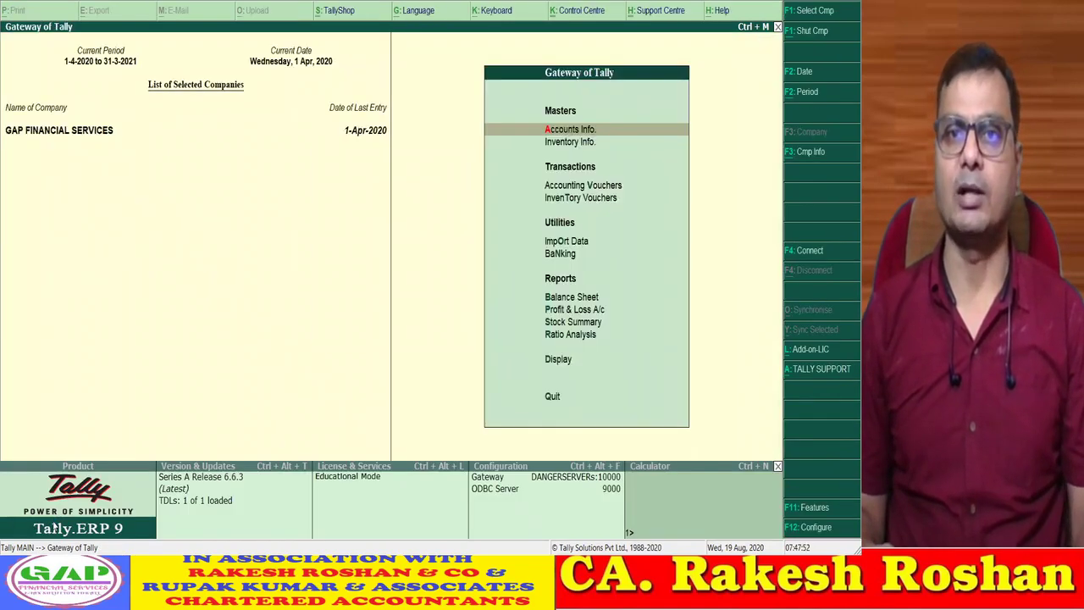
pyautogui.press('Down')
pyautogui.press('Down')
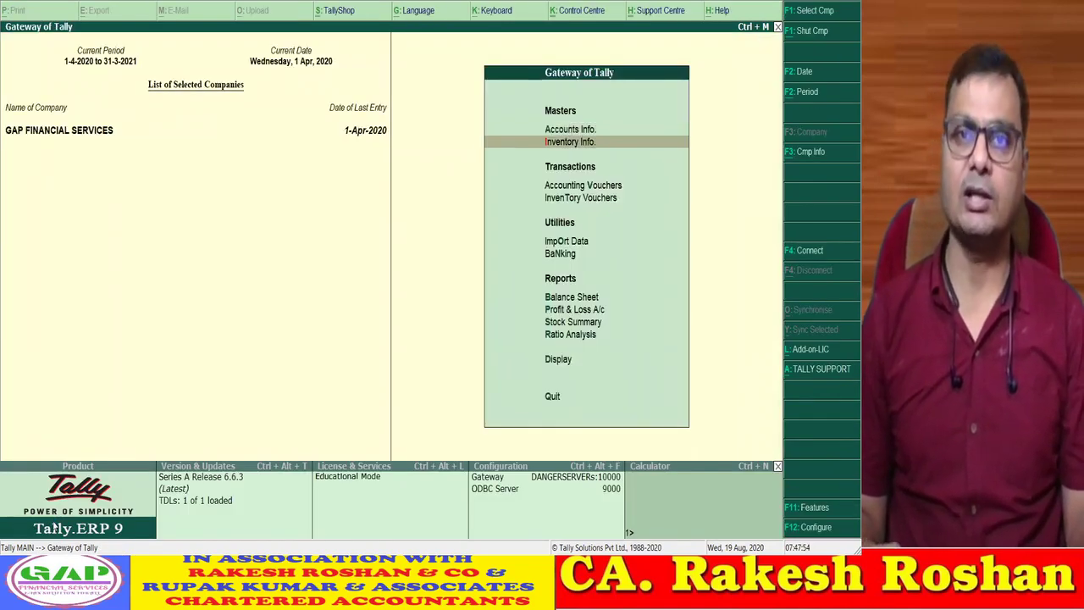
pyautogui.press('Return')
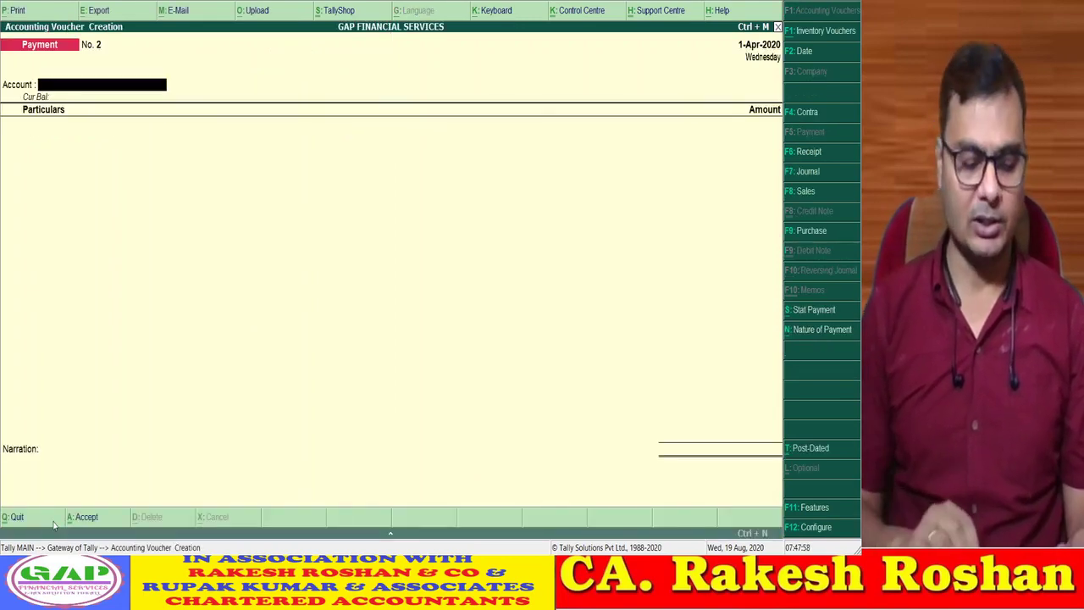
pyautogui.write('Ca')
pyautogui.press('Return')
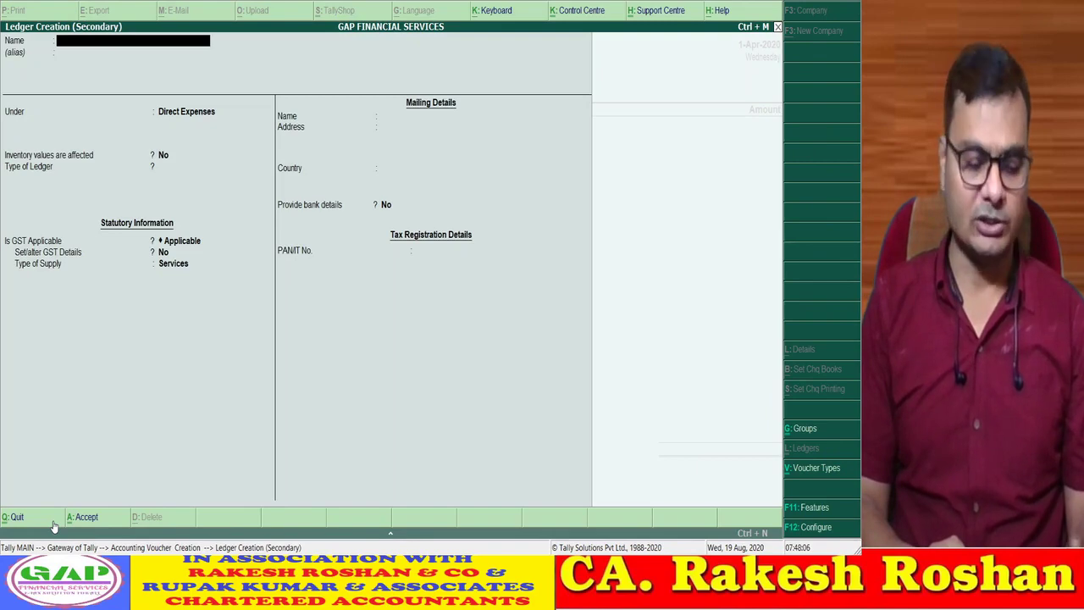
# - Create a new ledger from the voucher named Electricity Exps and place it under Indirect Expenses
pyautogui.write('ricity Exps')
pyautogui.press('Return')
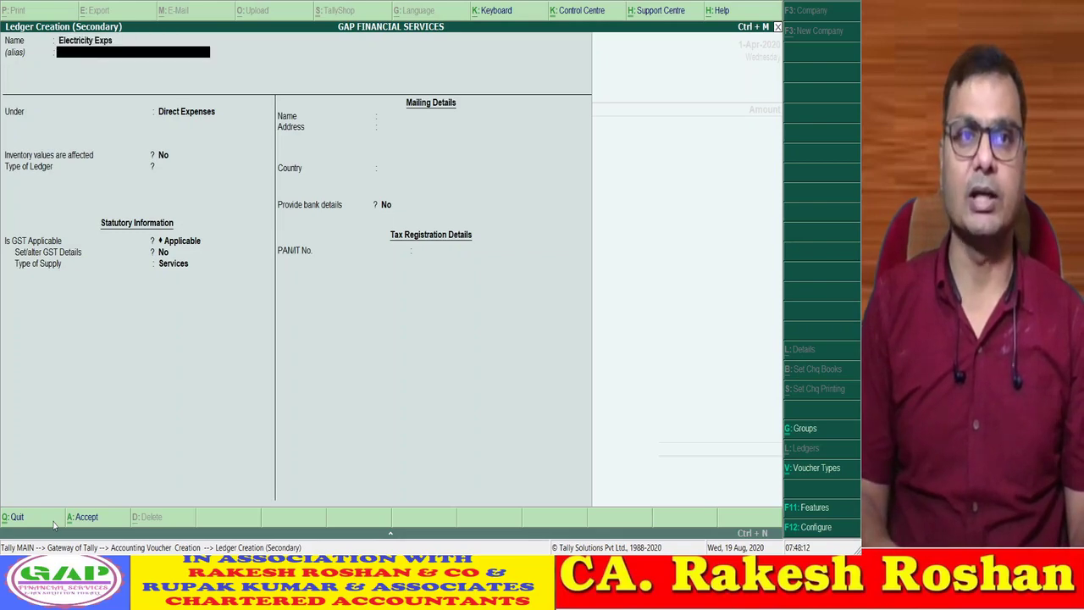
pyautogui.press('Return')
pyautogui.write('In')
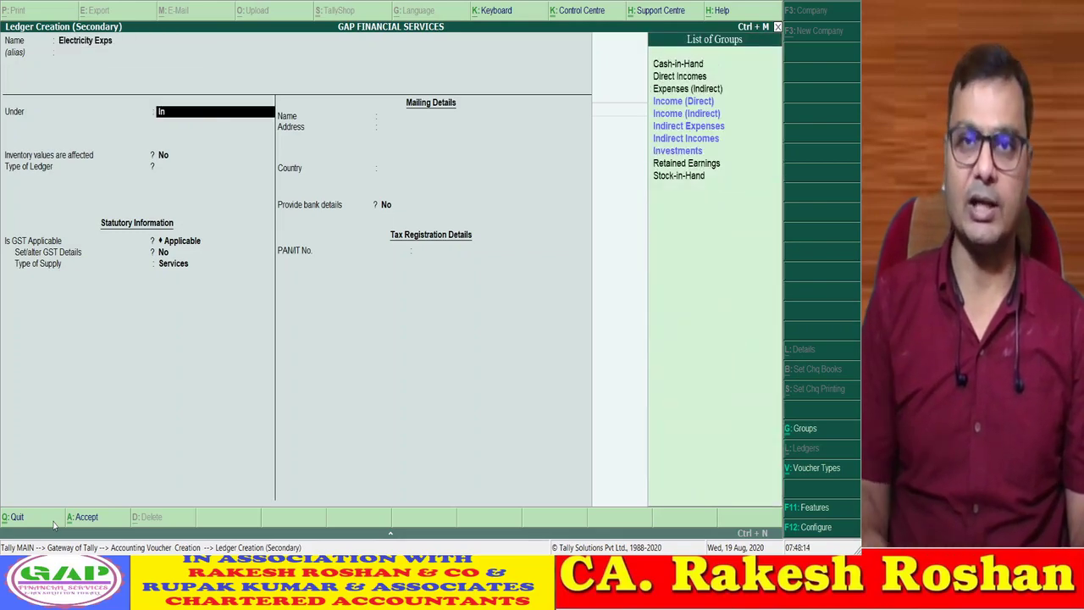
pyautogui.press('Down')
pyautogui.press('Down')
pyautogui.press('Down')
pyautogui.press('Return')
# - Set GST to Not Applicable for the Electricity Exps ledger, keep the remaining defaults and save it
pyautogui.press('Return')
pyautogui.press('Return')
pyautogui.press('BackSpace')
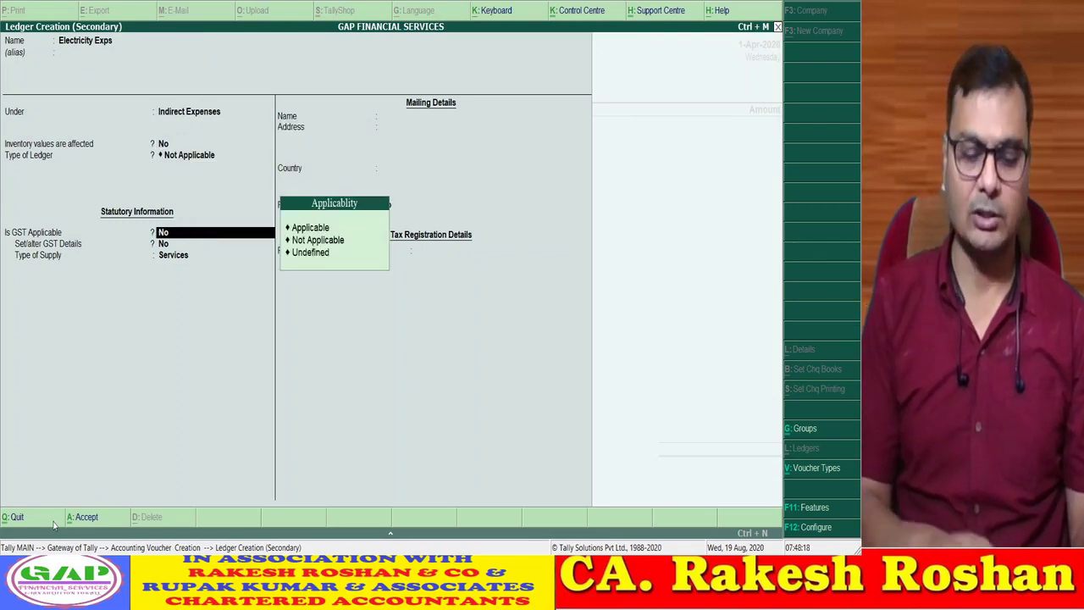
pyautogui.write('Not')
pyautogui.press('Return')
pyautogui.press('Return')
pyautogui.press('Return')
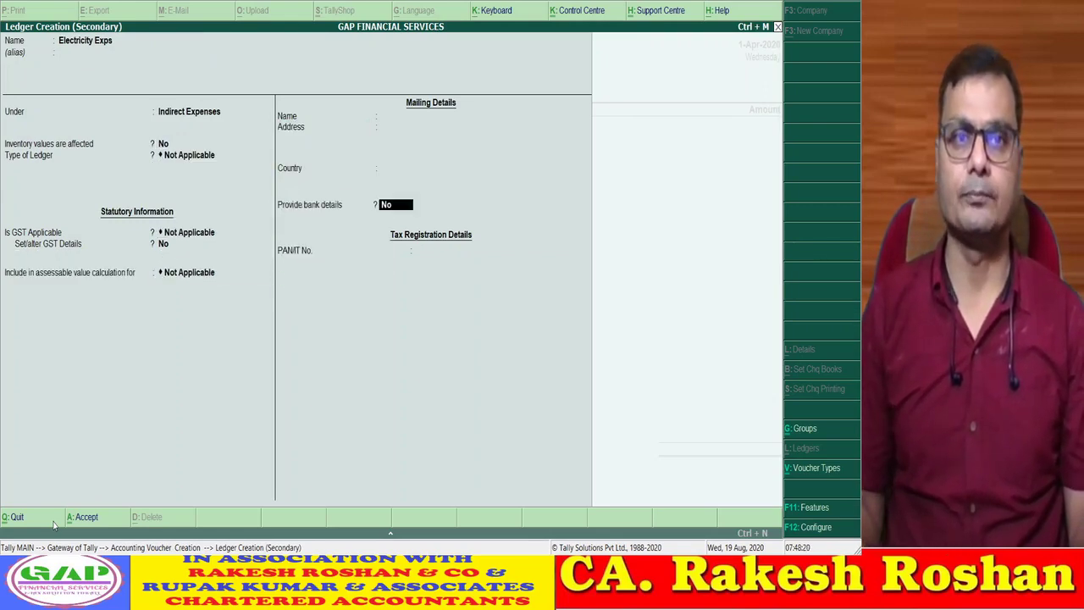
pyautogui.press('Return')
pyautogui.press('Return')
pyautogui.press('Return')
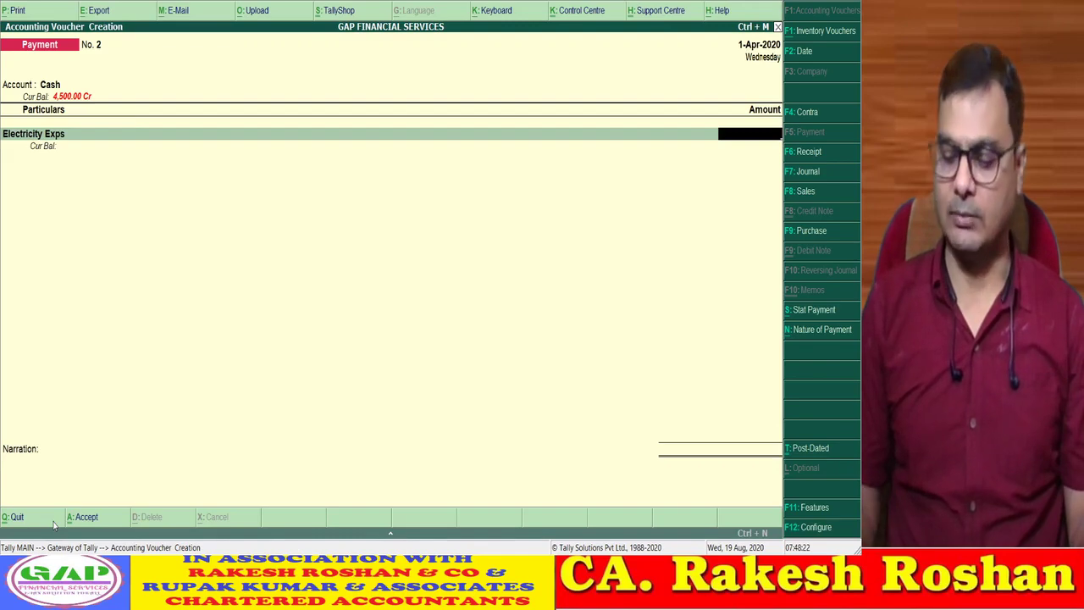
# - Enter 500 as the amount for Electricity Exps and save the cash payment voucher
pyautogui.press('Return')
pyautogui.press('Return')
pyautogui.press('Return')
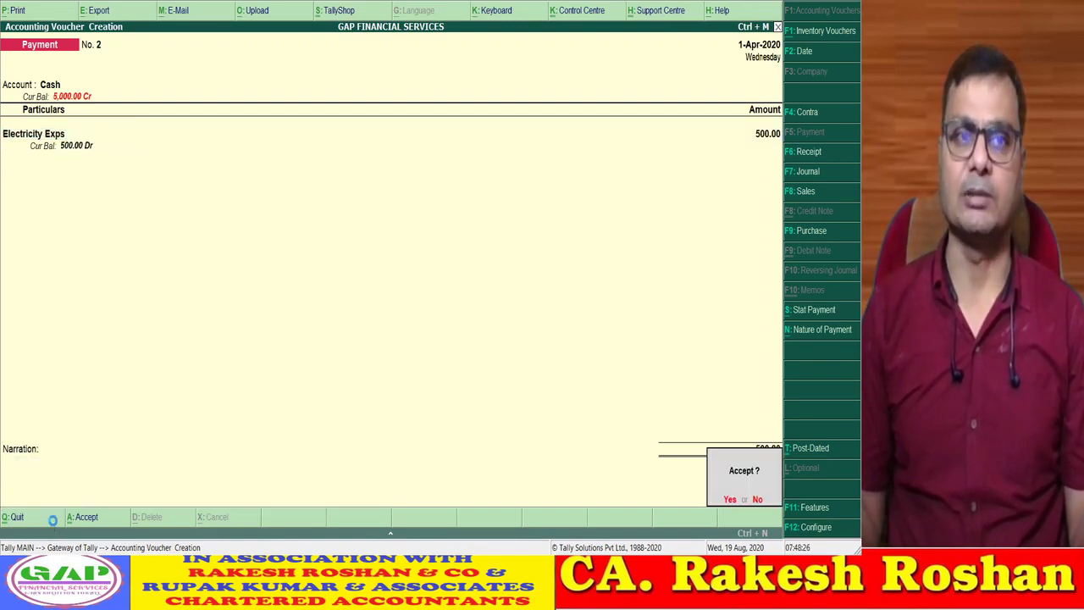
pyautogui.press('Return')
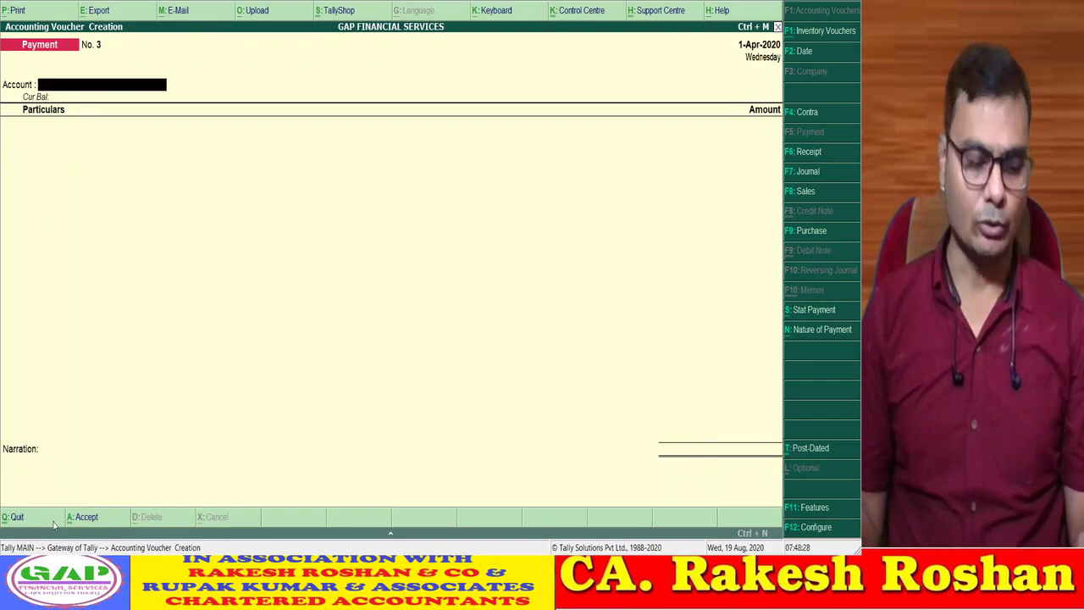
# - Start another Cash payment and create a ledger from it named Staff Salary under Indirect Expenses
pyautogui.press('Return')
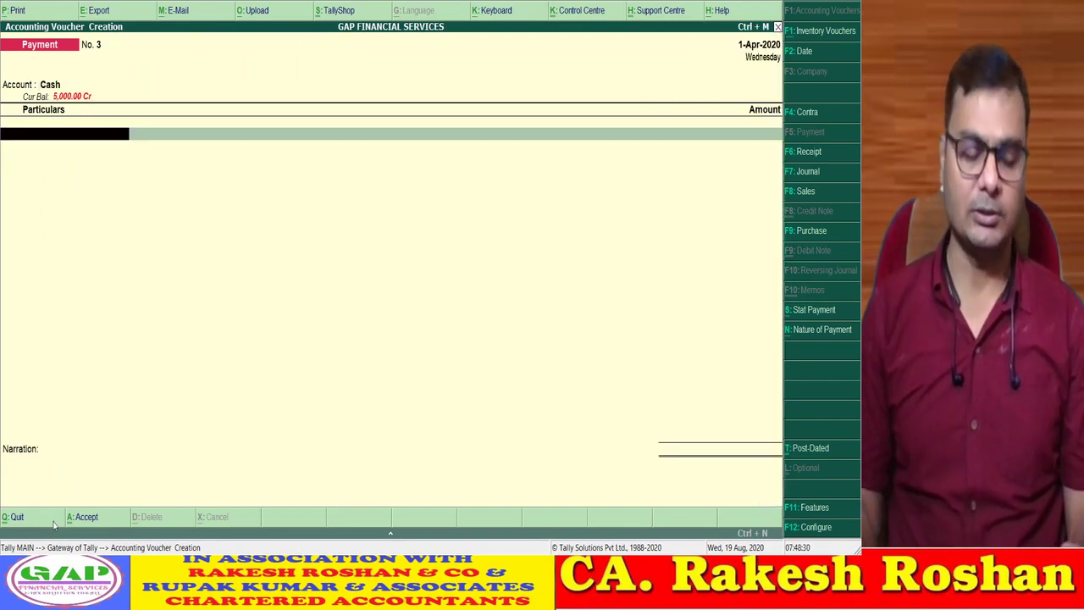
pyautogui.hotkey('alt', 'c')
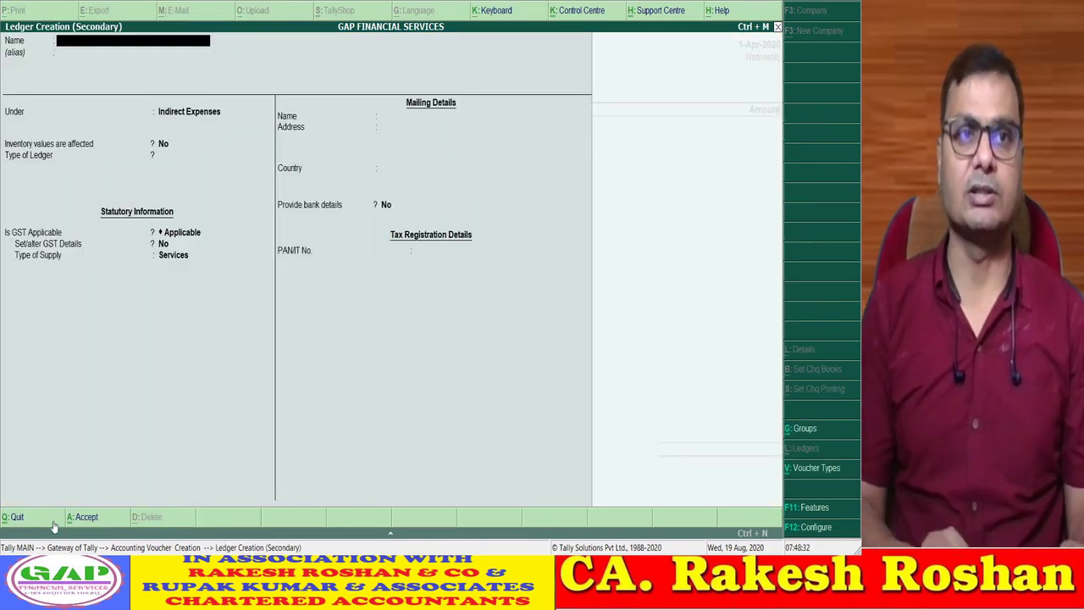
pyautogui.write('S')
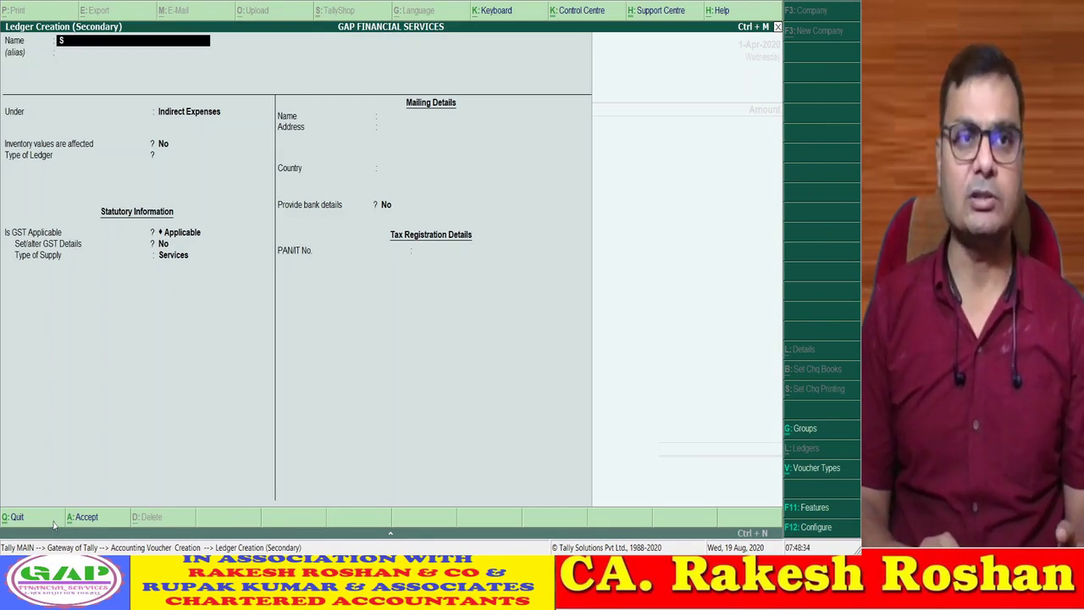
pyautogui.write('taff')
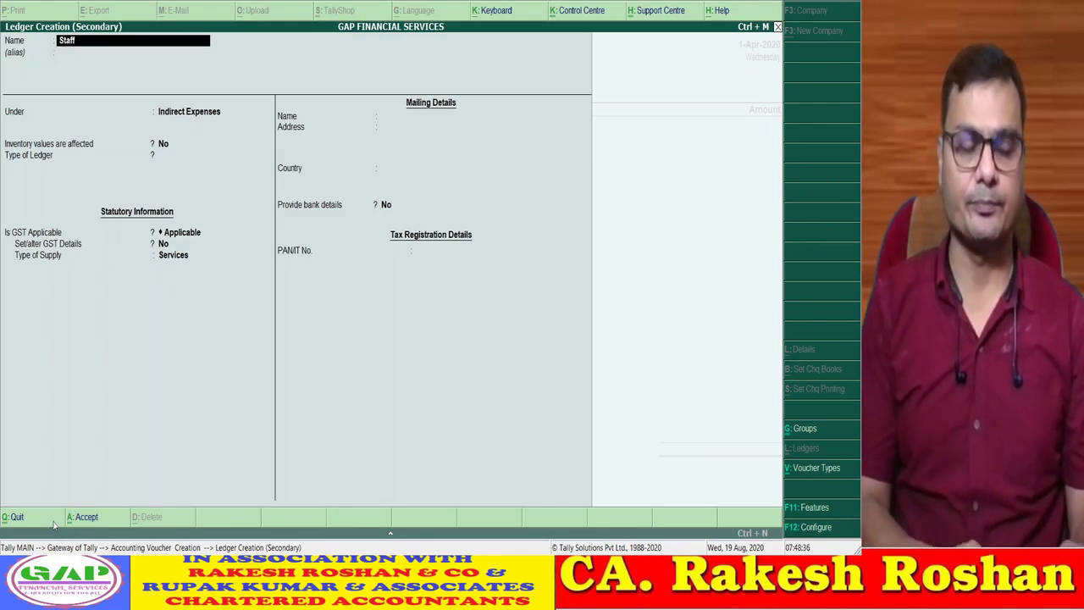
pyautogui.write(' Salary')
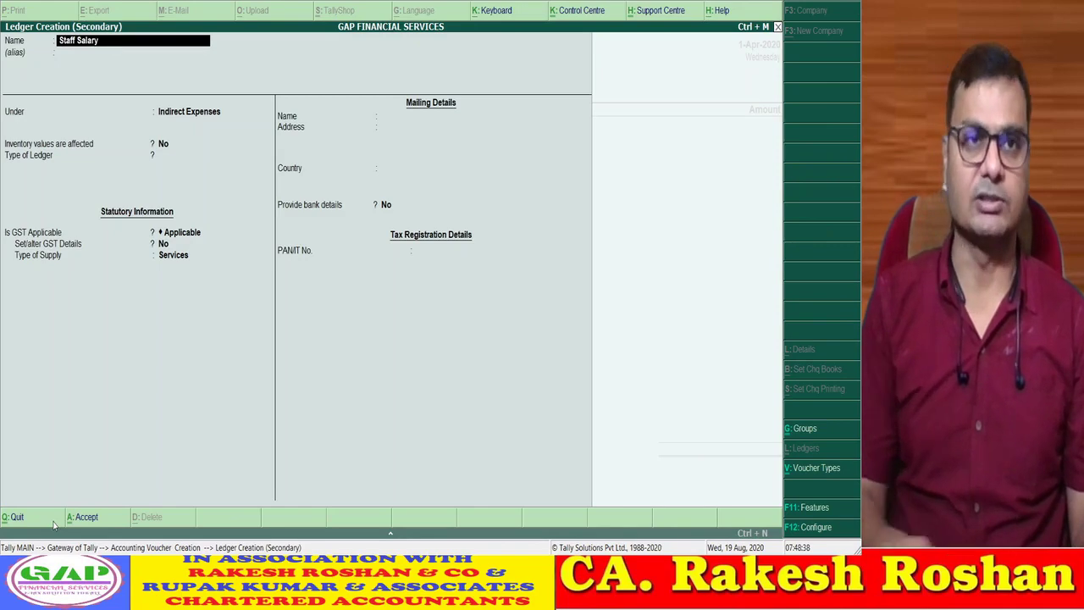
pyautogui.press('Return')
pyautogui.press('Return')
pyautogui.press('Return')
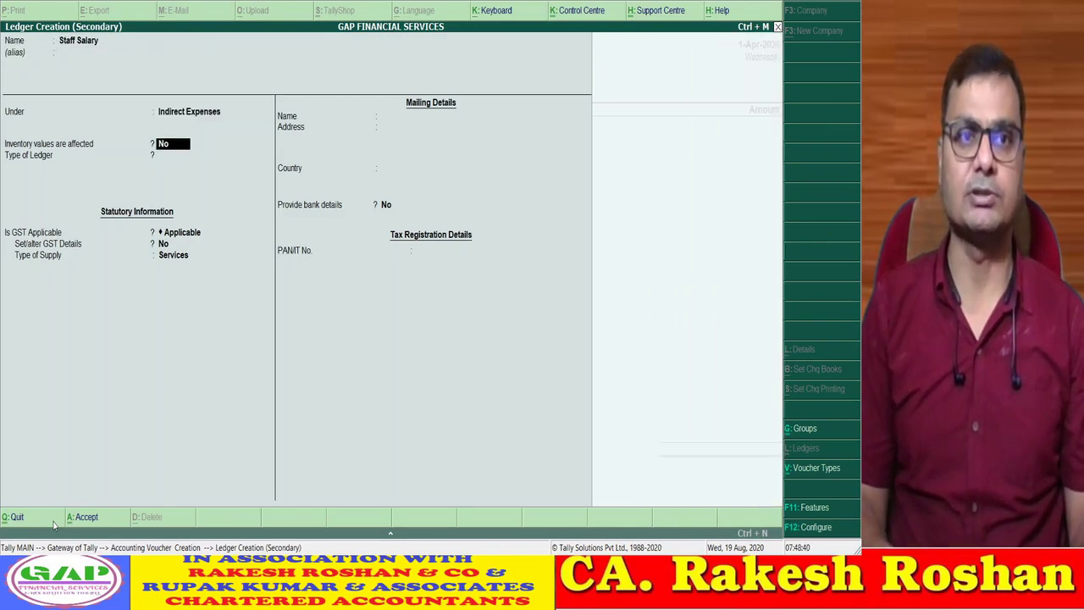
# - Set GST to Not Applicable for the Staff Salary ledger, keep the other defaults and save it
pyautogui.press('Return')
pyautogui.press('Return')
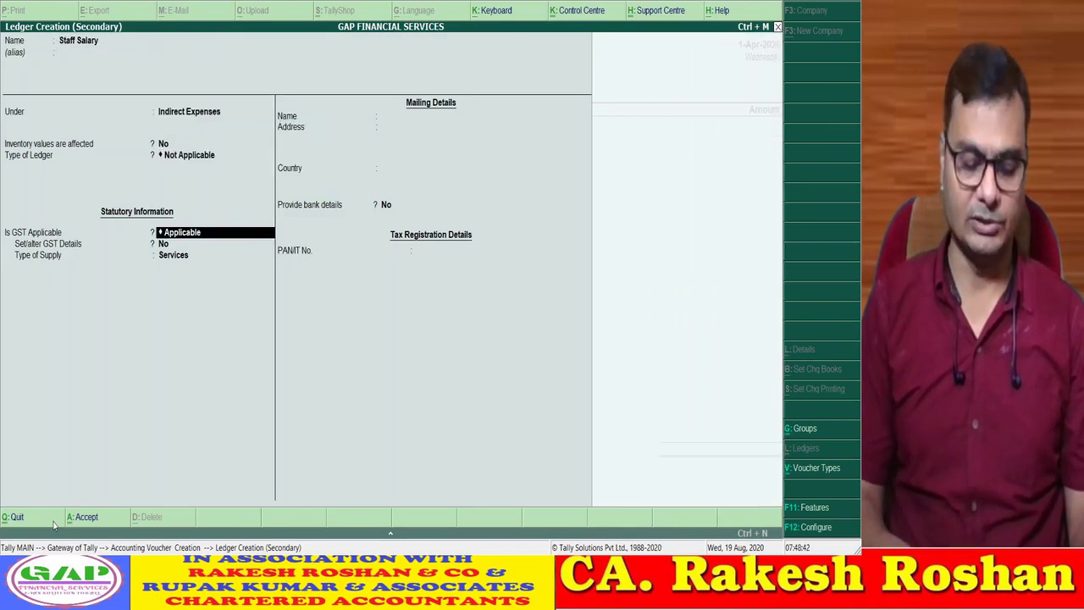
pyautogui.write('Not')
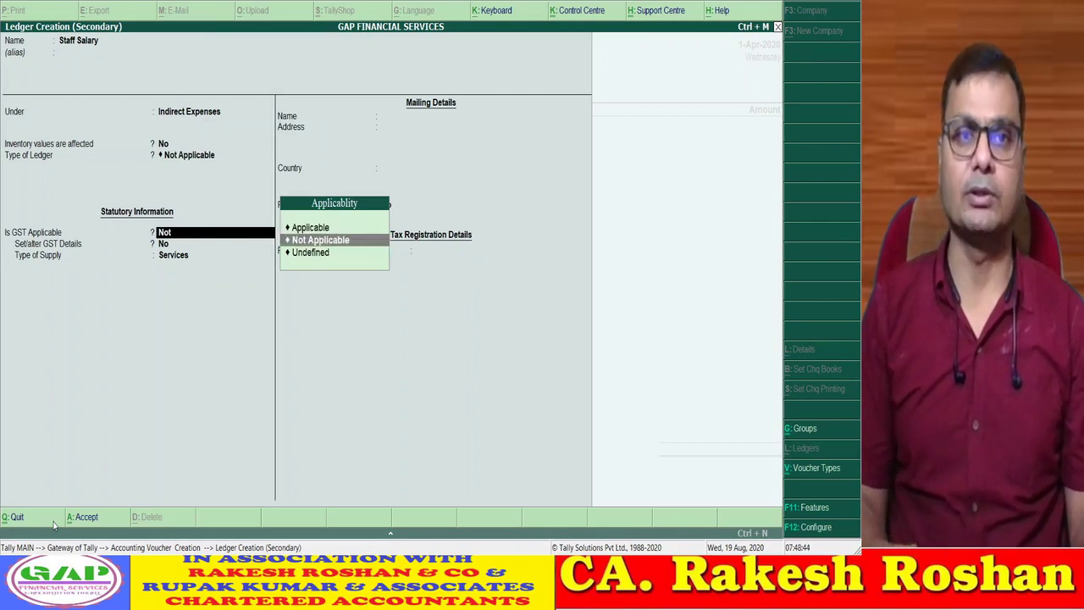
pyautogui.press('Return')
pyautogui.press('Return')
pyautogui.press('Return')
pyautogui.press('Return')
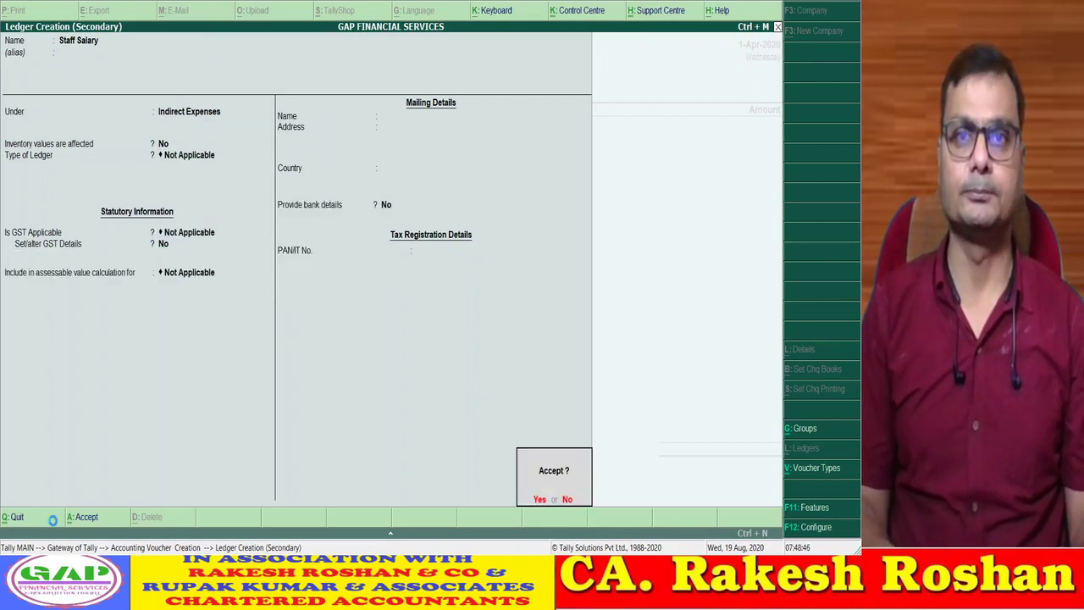
pyautogui.press('Return')
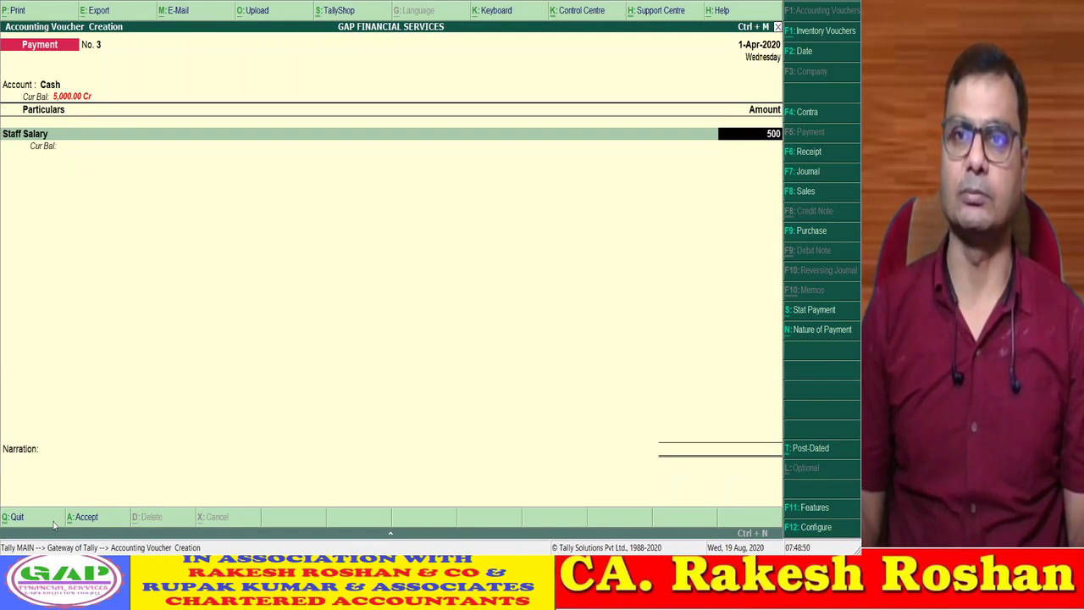
# - Enter 5,000 as the amount for Staff Salary and save the cash payment voucher
pyautogui.press('Return')
pyautogui.press('Return')
pyautogui.press('Return')
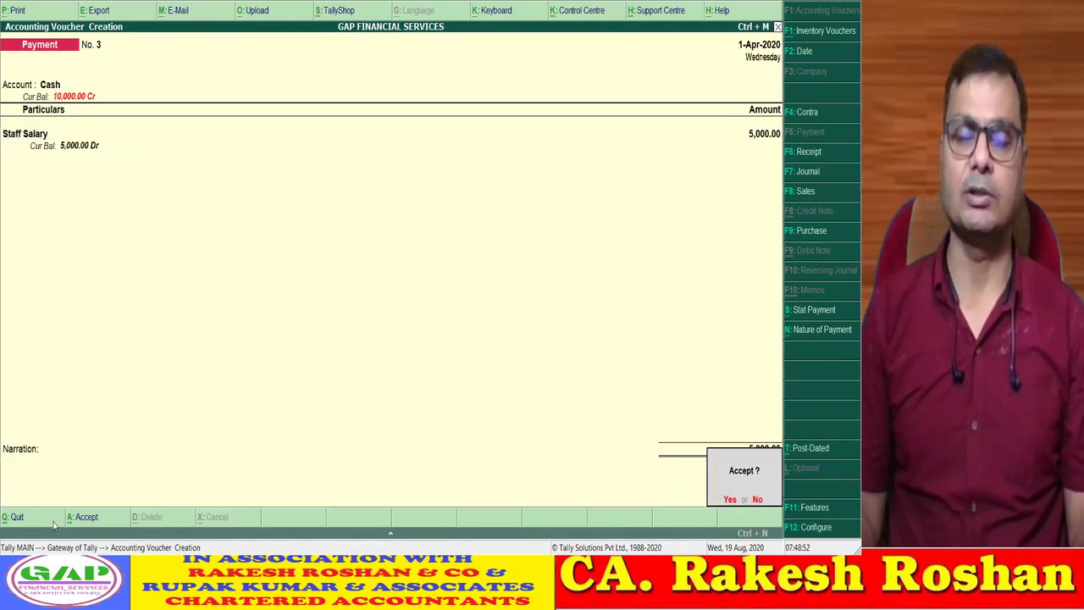
pyautogui.press('Return')
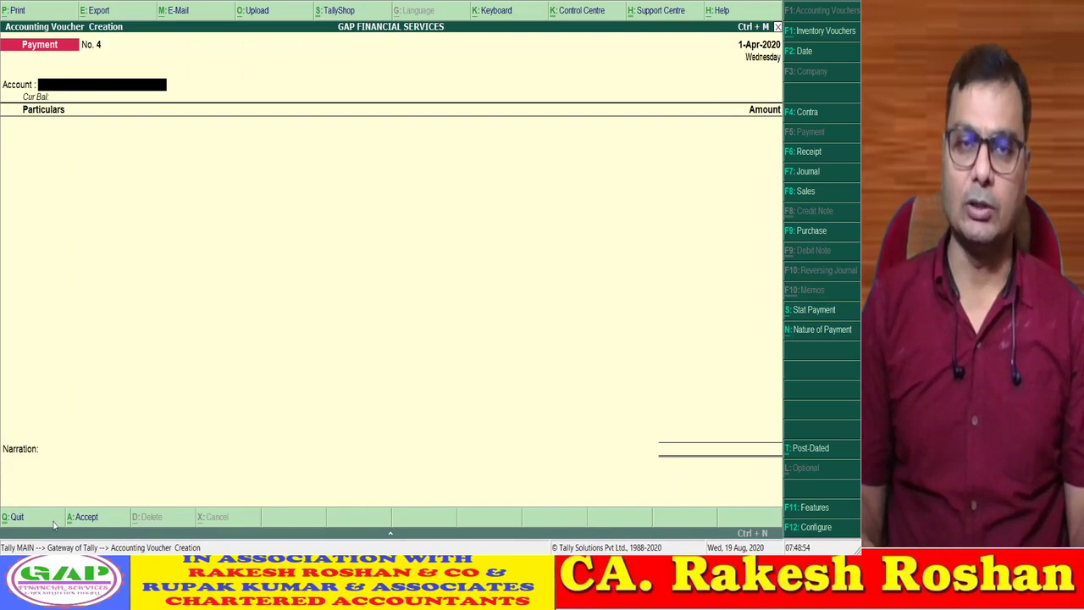
# - Leave voucher entry and open the Profit & Loss account in its detailed view
pyautogui.press('Escape')
pyautogui.press('Escape')
pyautogui.press('n')
pyautogui.press('Down')
pyautogui.press('Down')
pyautogui.press('Down')
pyautogui.press('Down')
pyautogui.press('Down')
pyautogui.press('Down')
pyautogui.press('Down')
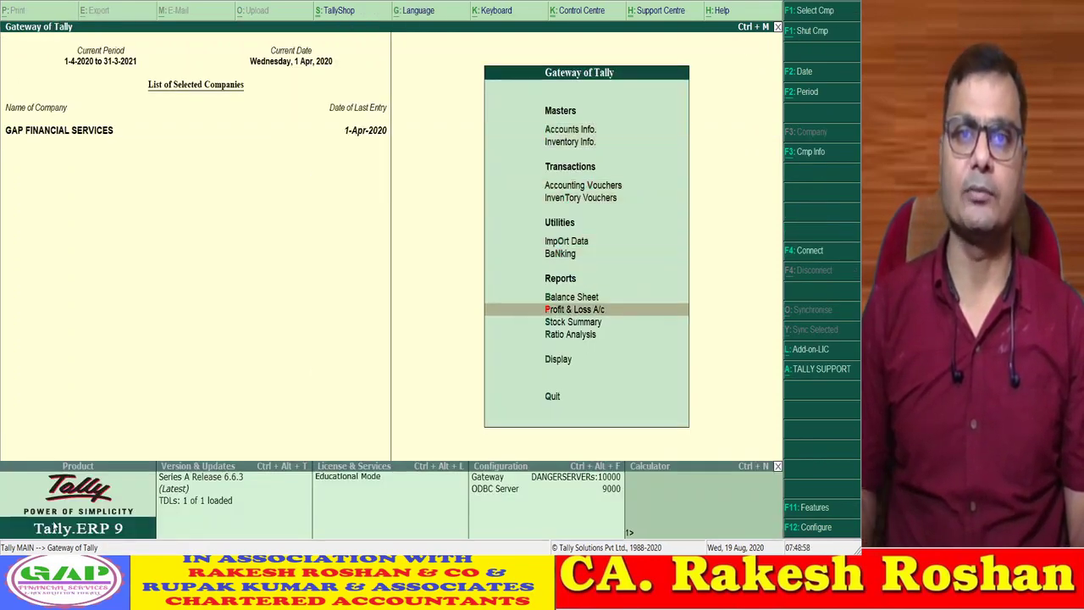
pyautogui.press('Return')
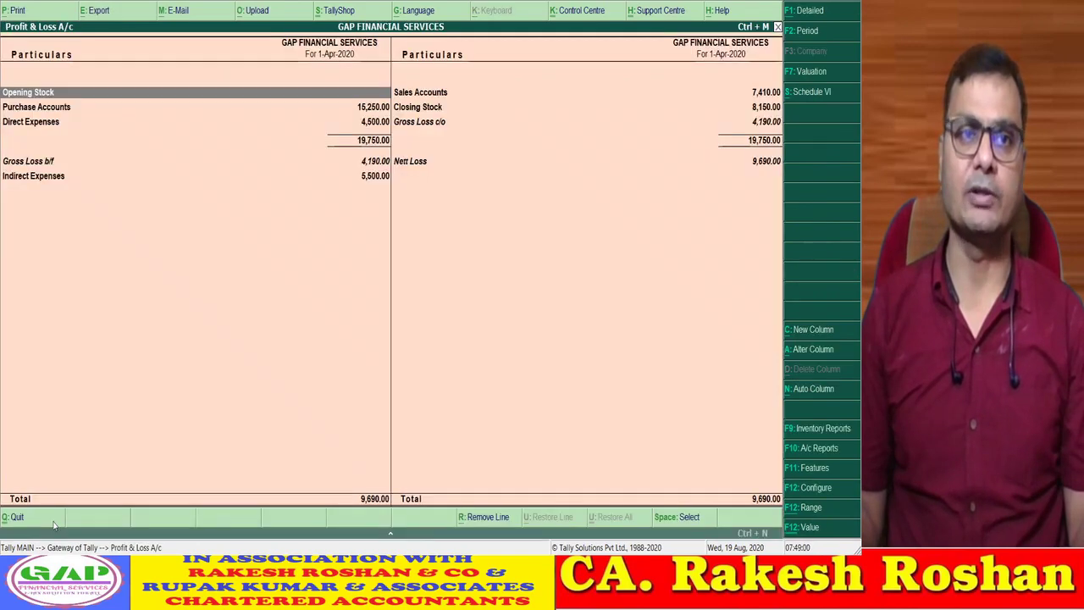
pyautogui.hotkey('alt', 'F1')
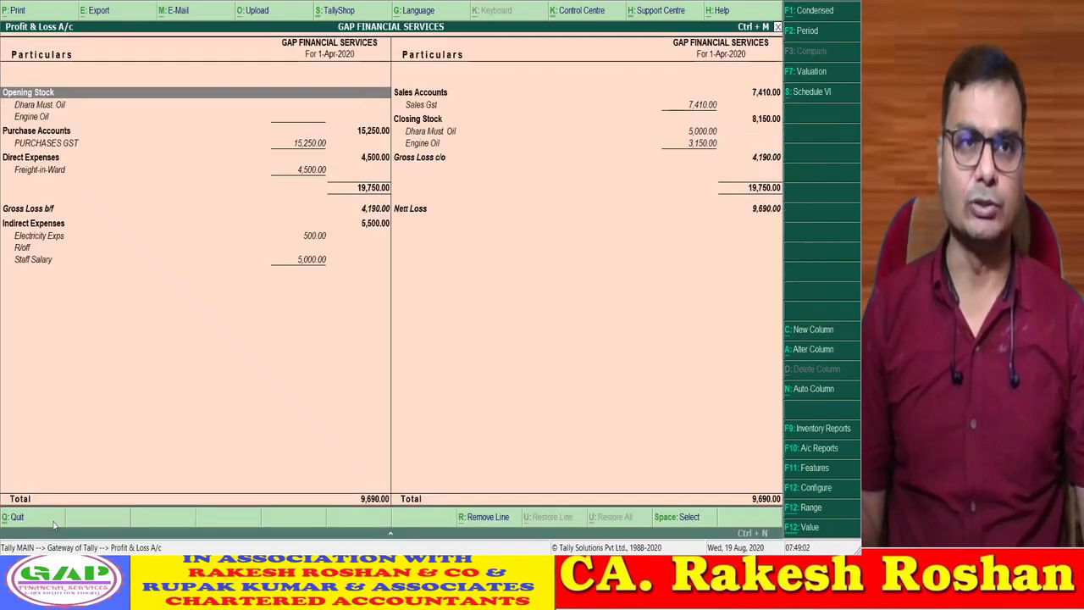
# - Examine the Indirect Expenses group and its Electricity Exps and Staff Salary lines in the Profit & Loss account
pyautogui.press('Down')
pyautogui.press('Down')
pyautogui.press('Down')
pyautogui.press('Down')
pyautogui.press('Down')
pyautogui.press('Down')
pyautogui.press('Down')
pyautogui.press('Down')
pyautogui.press('Down')
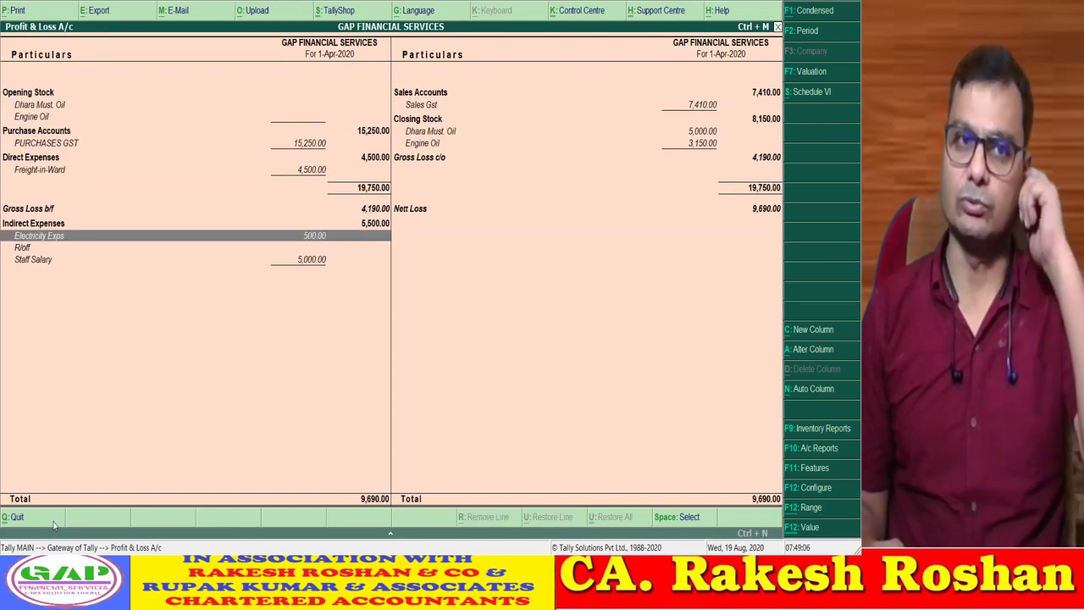
pyautogui.press('Up')
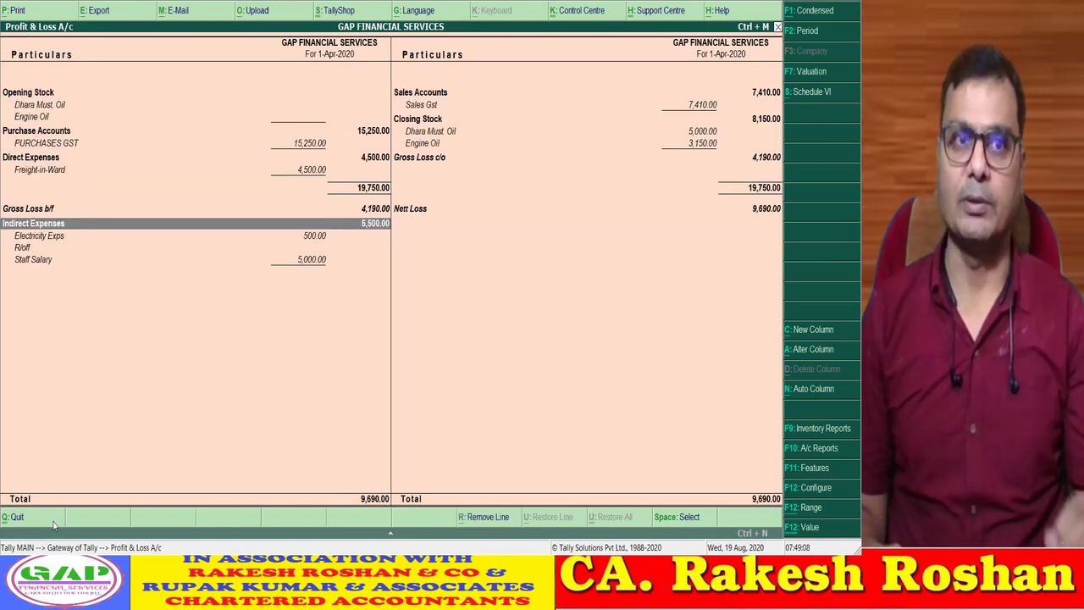
pyautogui.press('Down')
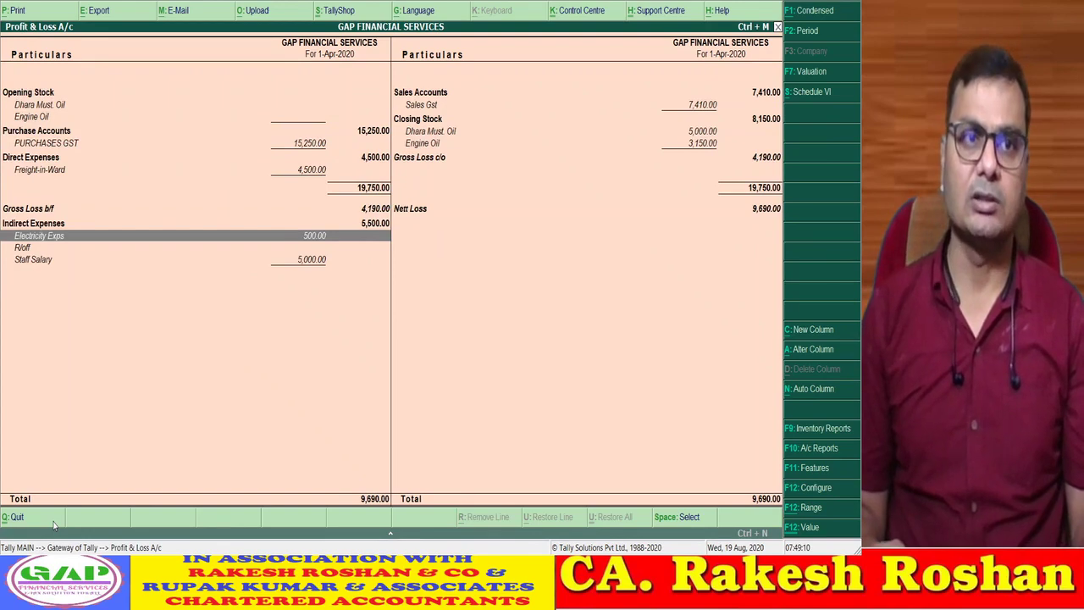
pyautogui.press('Down')
pyautogui.press('Down')
pyautogui.press('Up')
pyautogui.press('Up')
pyautogui.press('Up')
pyautogui.press('Down')
pyautogui.press('Down')
pyautogui.press('Down')
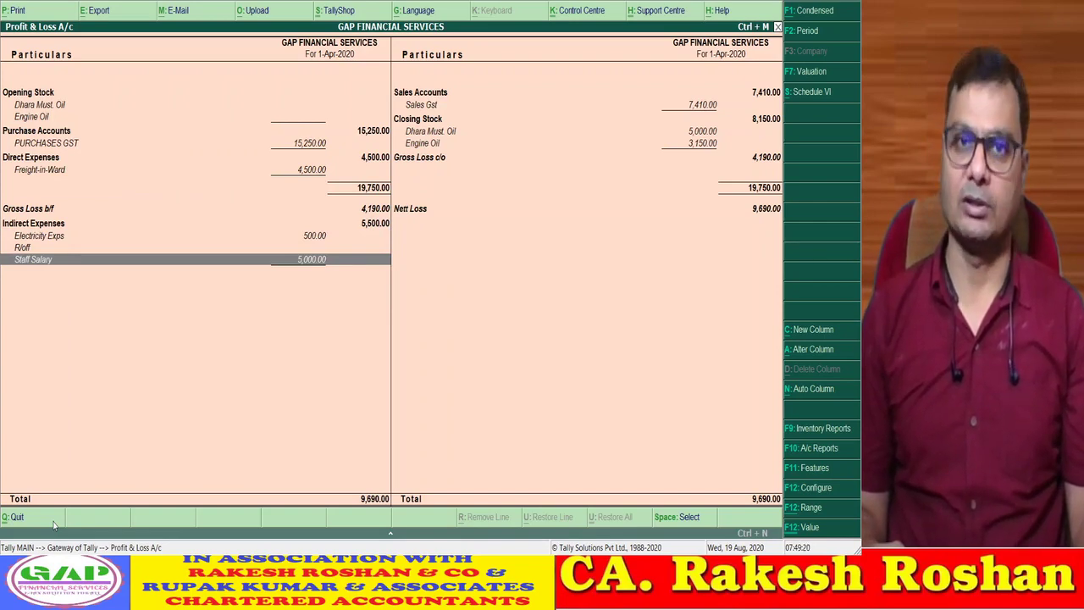
# - Leave the Profit & Loss account and open a Journal voucher in accounting voucher entry
pyautogui.press('Escape')
pyautogui.press('Escape')
pyautogui.press('Escape')
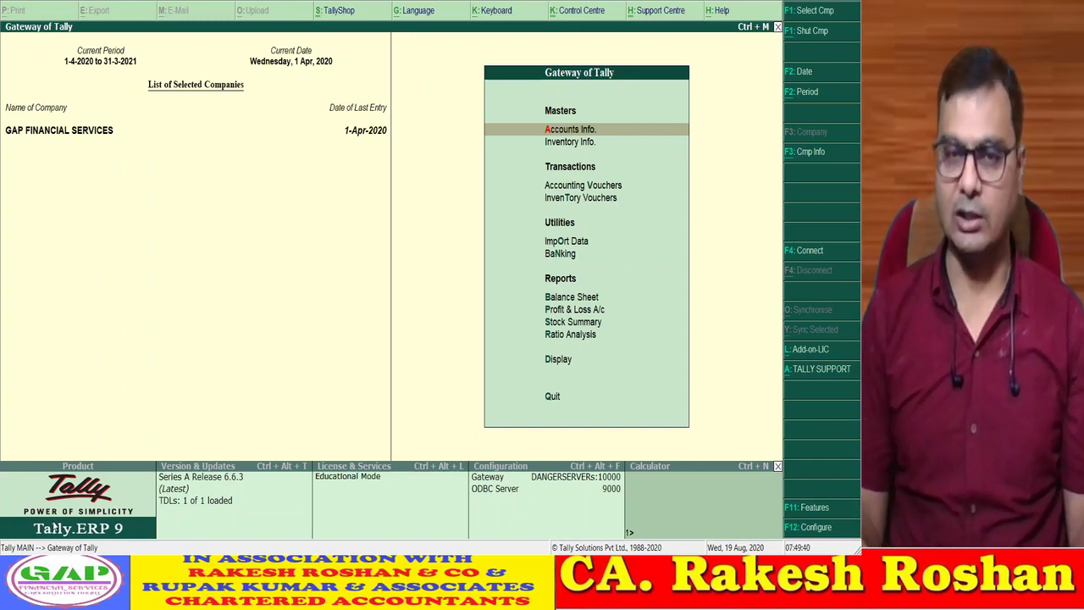
pyautogui.press('Down')
pyautogui.press('Down')
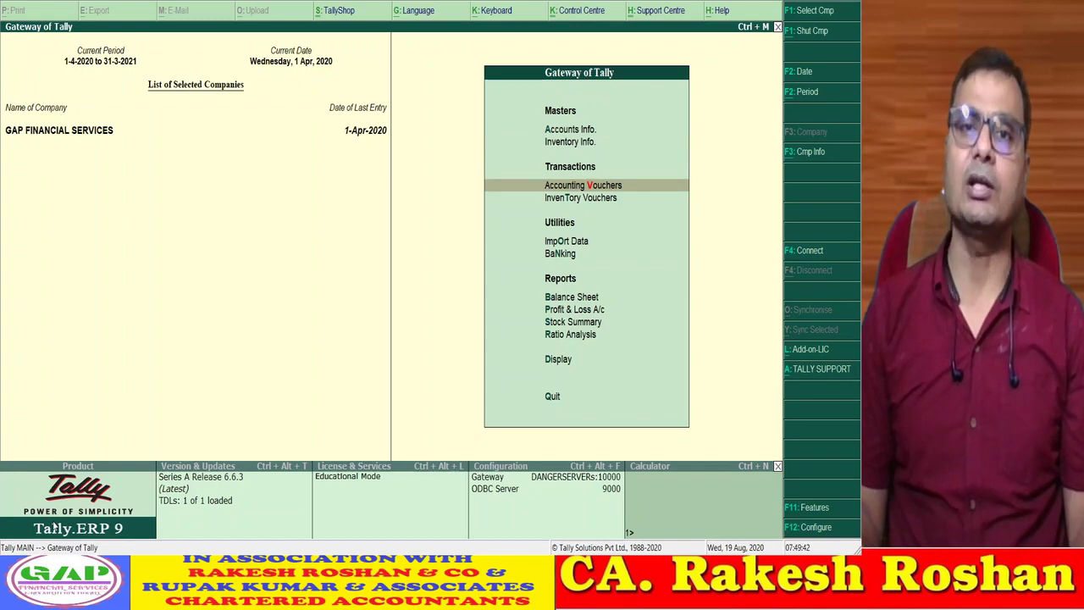
pyautogui.press('Return')
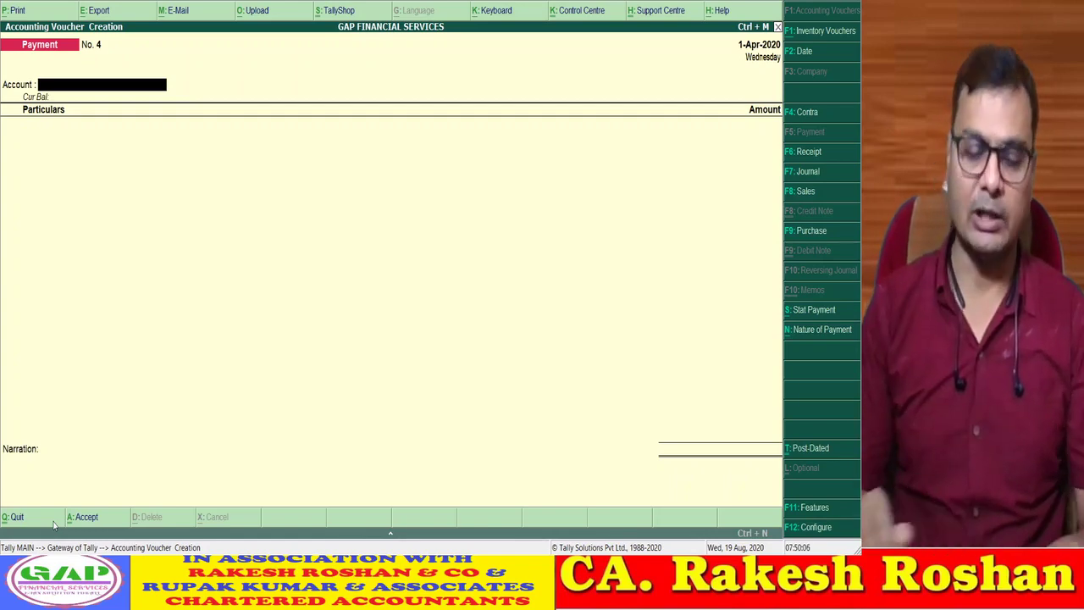
pyautogui.press('F7')
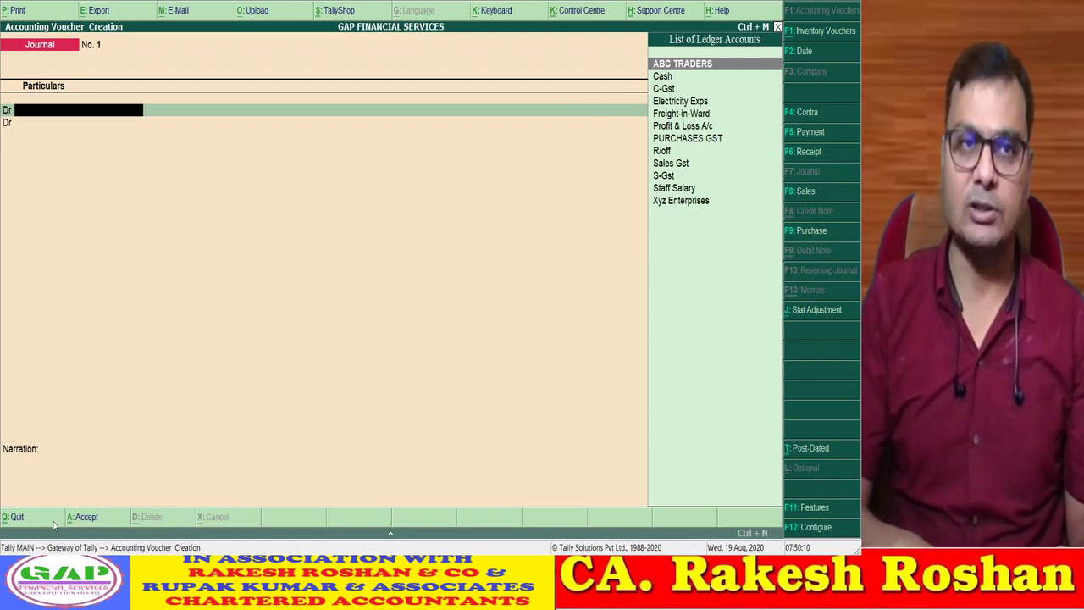
# - Switch to a Purchase voucher and enter supplier invoice number 251 dated 1-Apr-2020
pyautogui.press('F9')
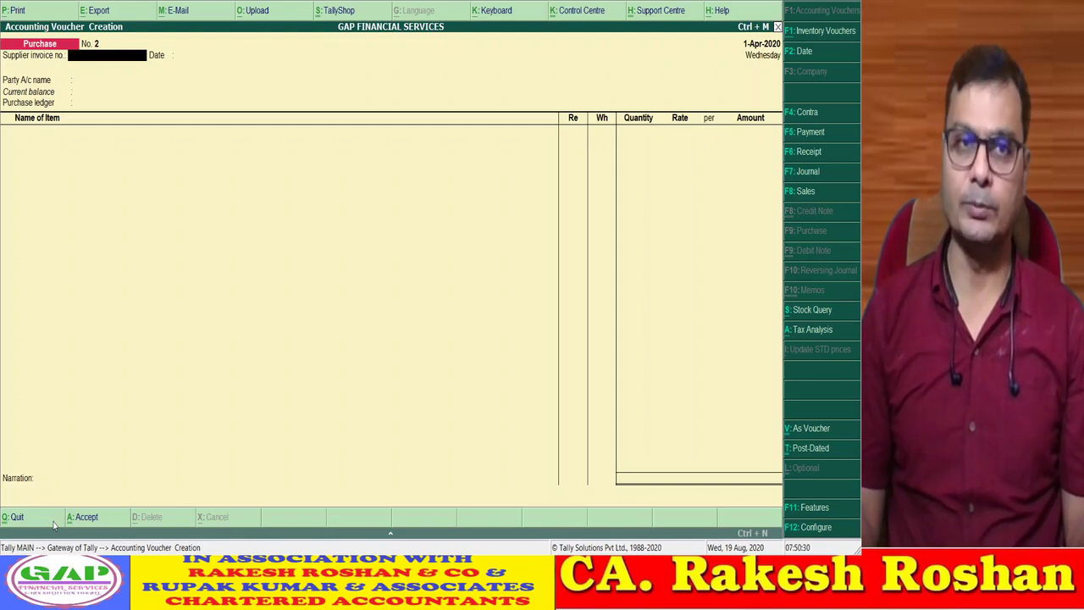
pyautogui.write('251')
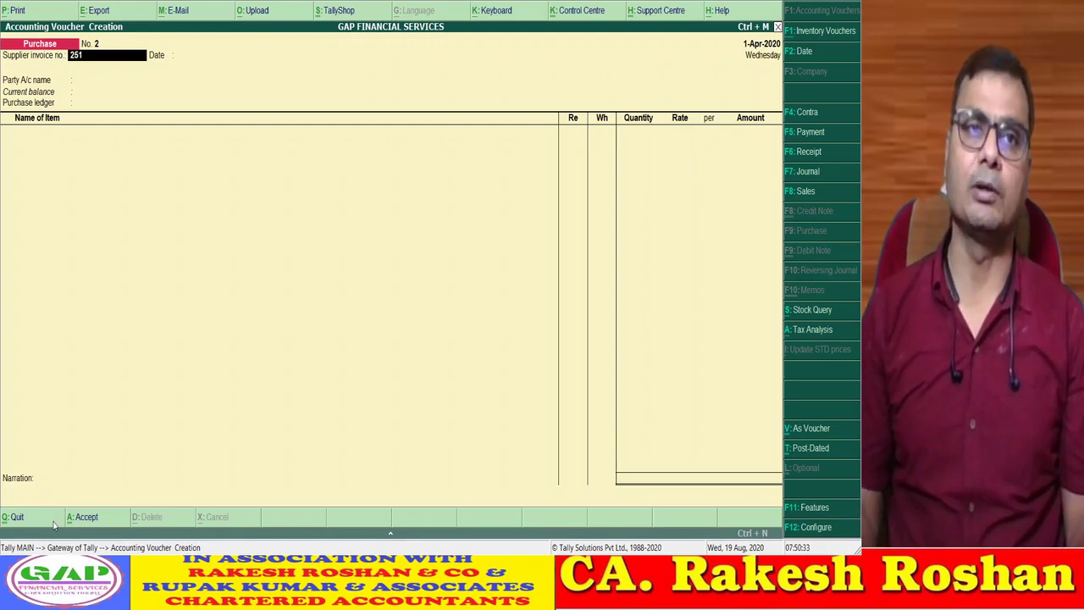
pyautogui.press('Return')
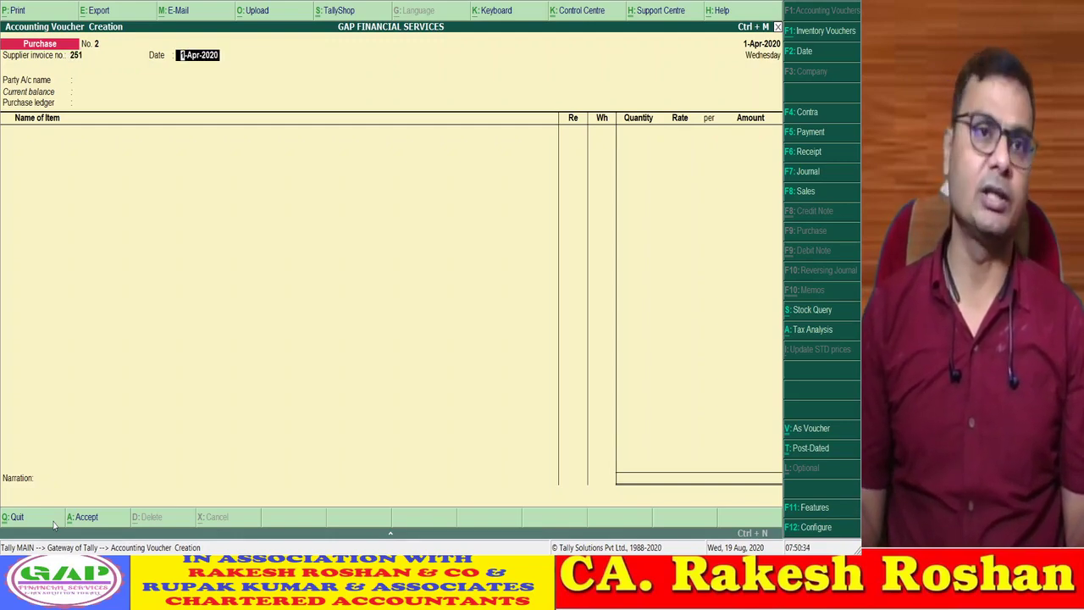
pyautogui.press('Return')
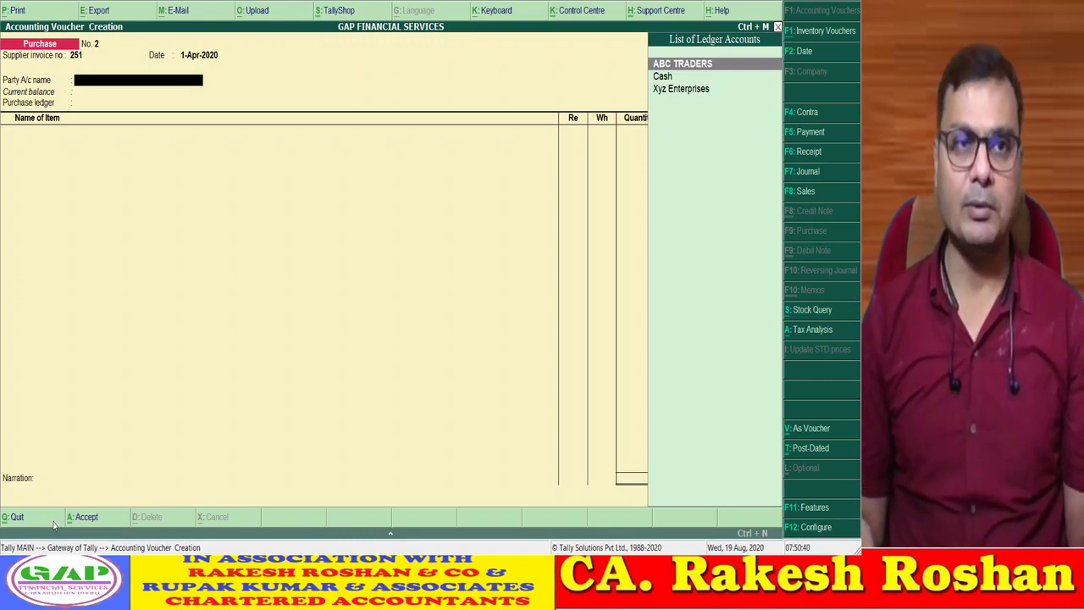
# - Start a new party ledger named Stationary Shop followed by the shop owner's name, leaving the alias empty
pyautogui.hotkey('alt', 'c')
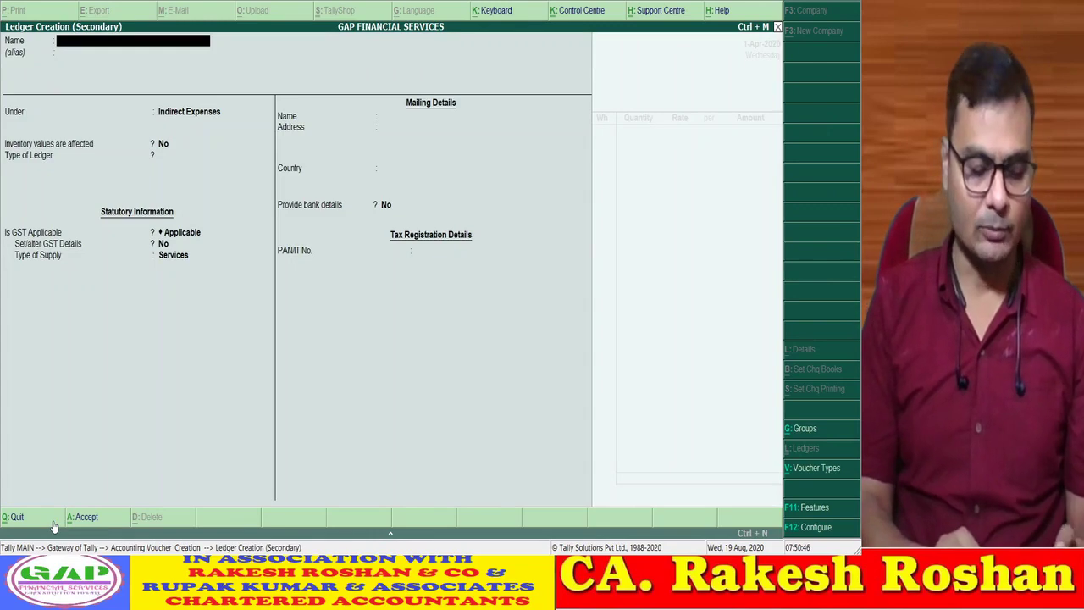
pyautogui.write('Sta')
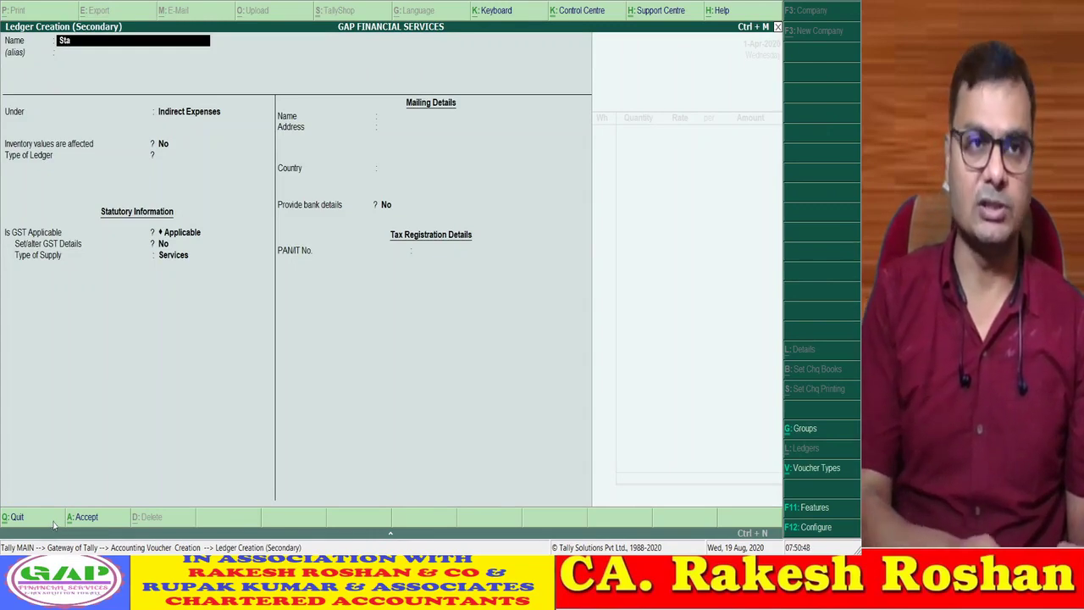
pyautogui.write('tionary Shop')
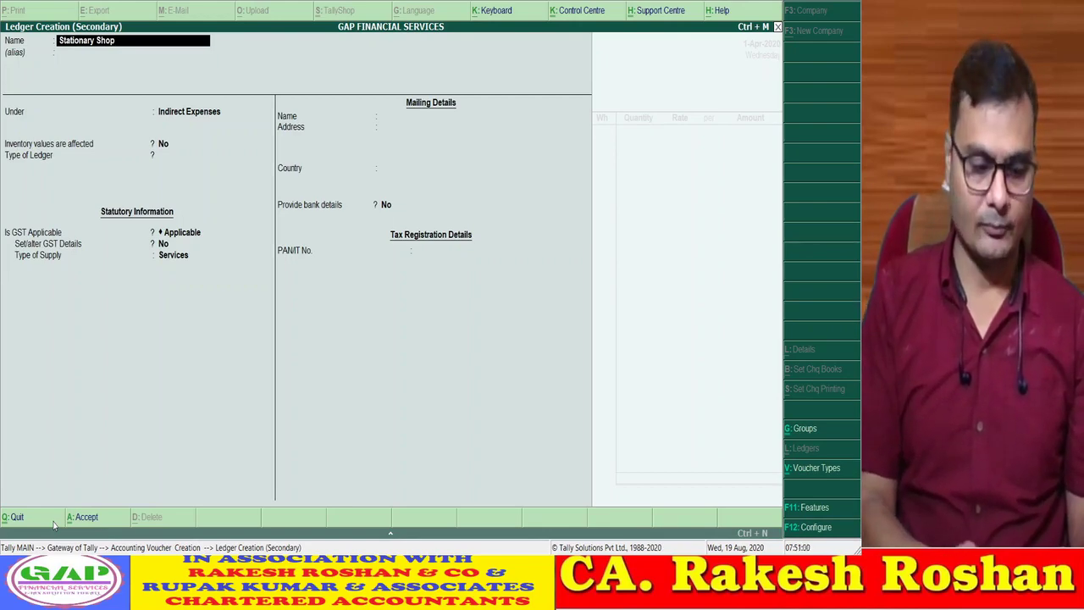
pyautogui.write('aus')
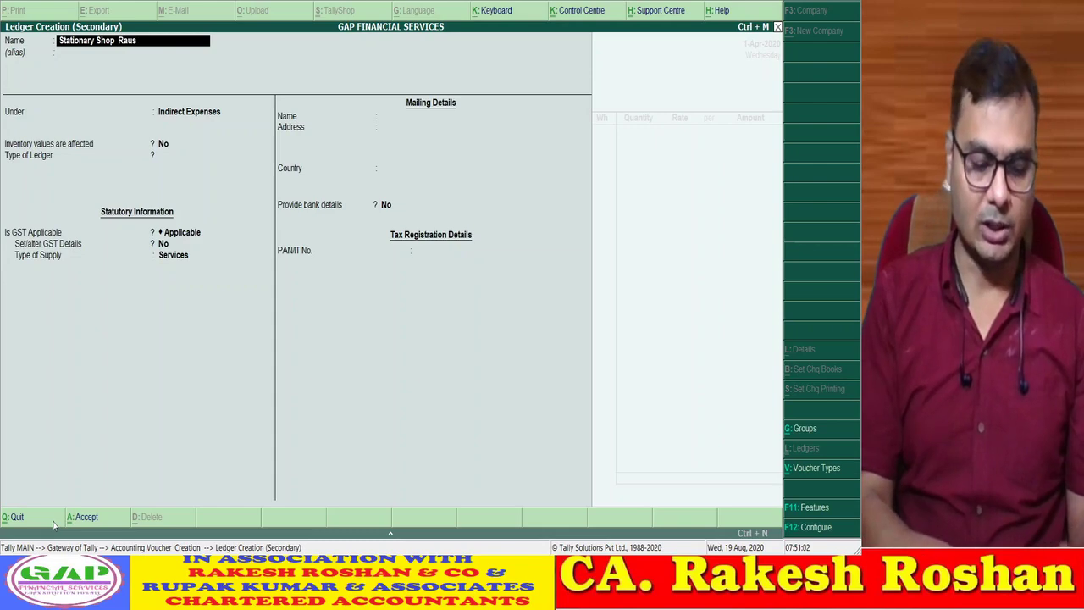
pyautogui.write('han')
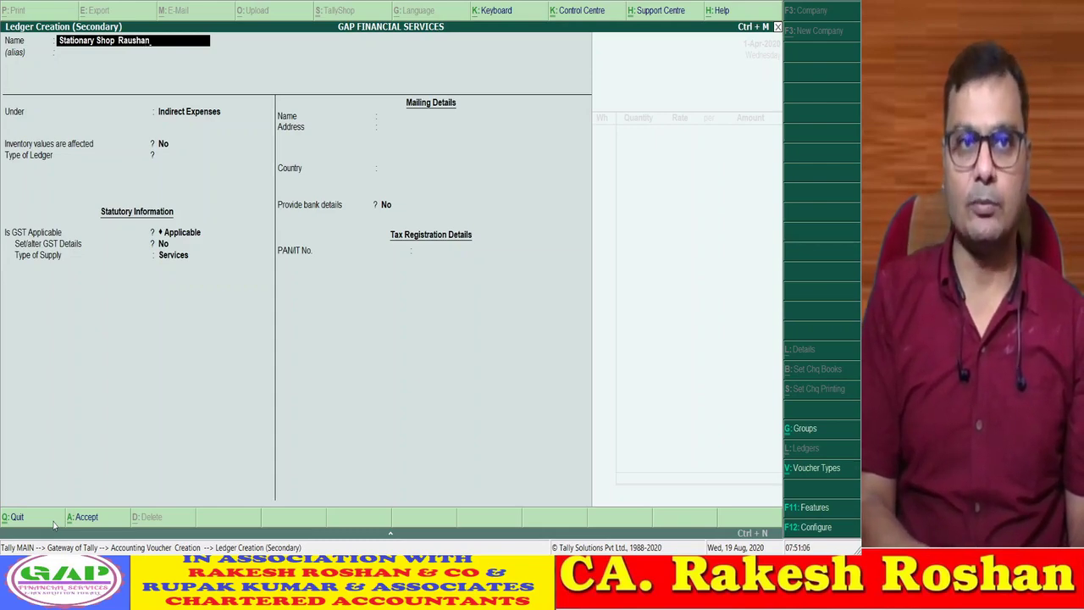
pyautogui.write(' Ji')
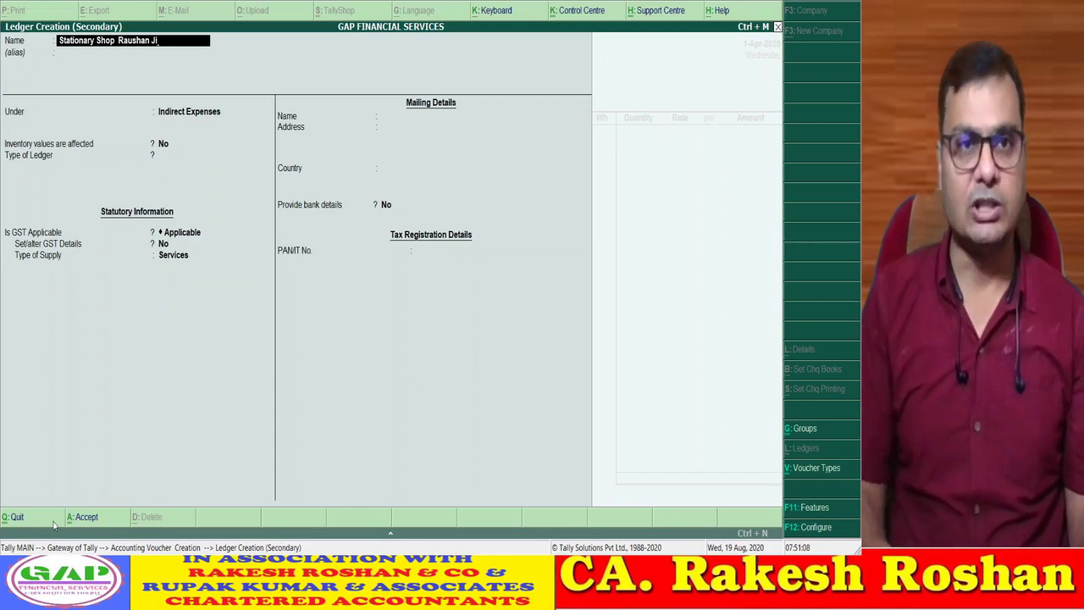
pyautogui.press('Return')
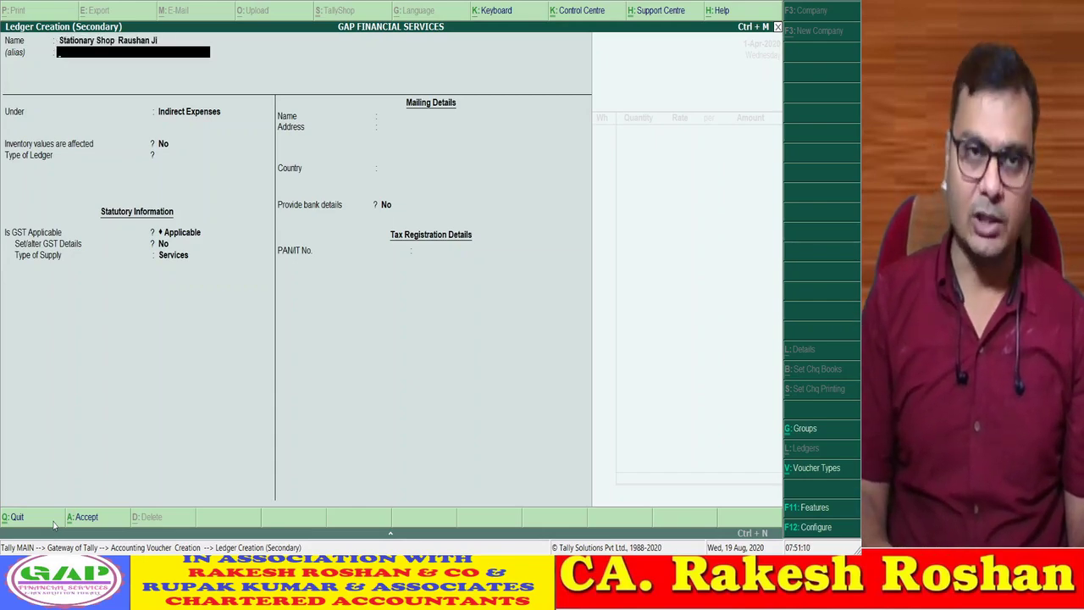
pyautogui.press('Return')
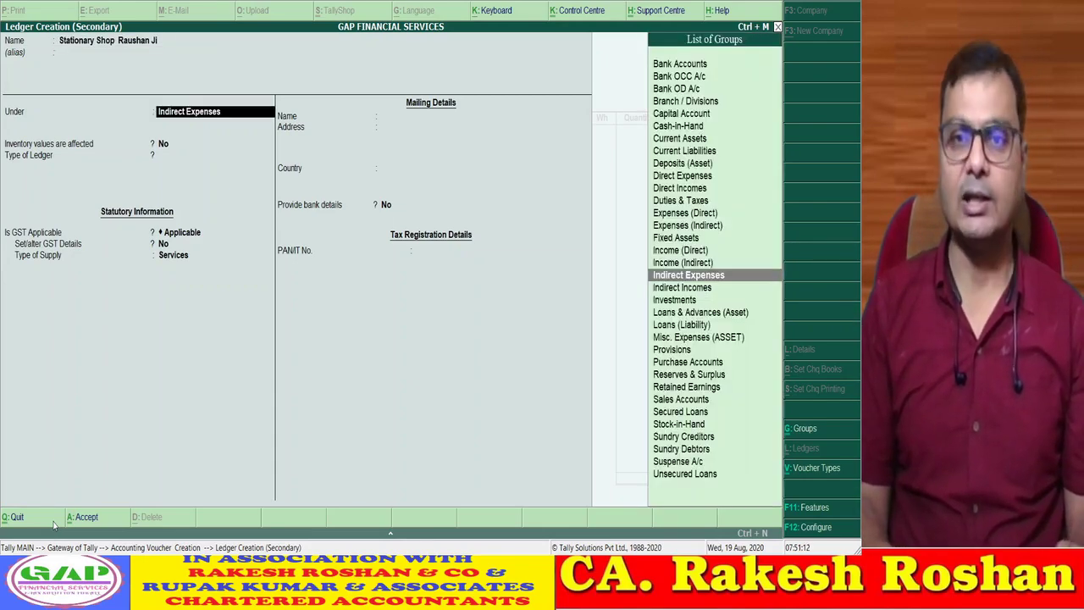
# - Place the supplier ledger under Sundry Creditors, keeping bill-by-bill balances on and the default credit period blank
pyautogui.write('S')
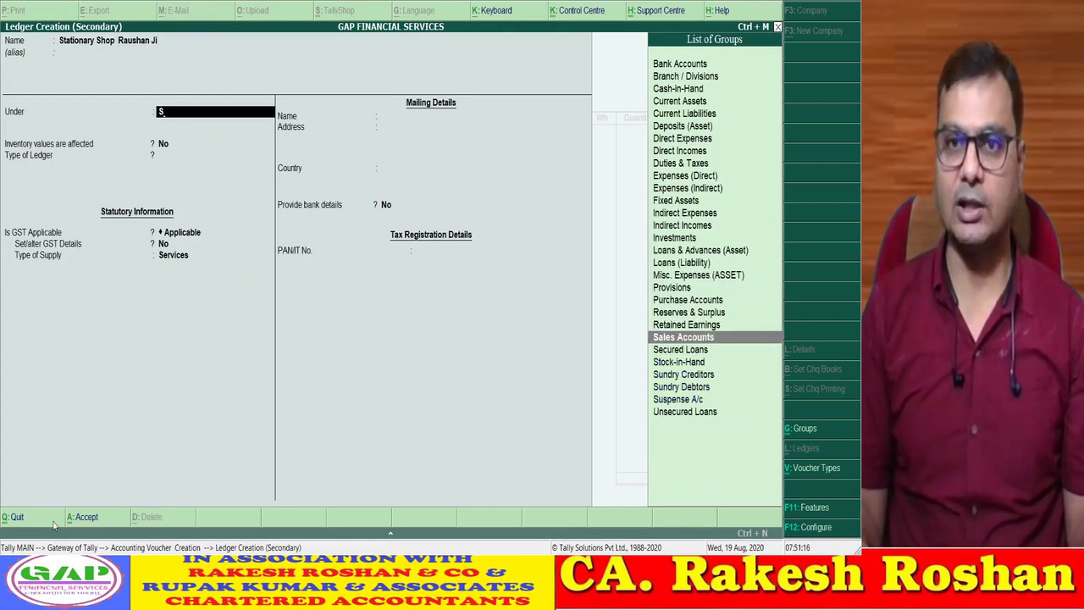
pyautogui.press('Down')
pyautogui.press('Down')
pyautogui.press('Down')
pyautogui.press('Return')
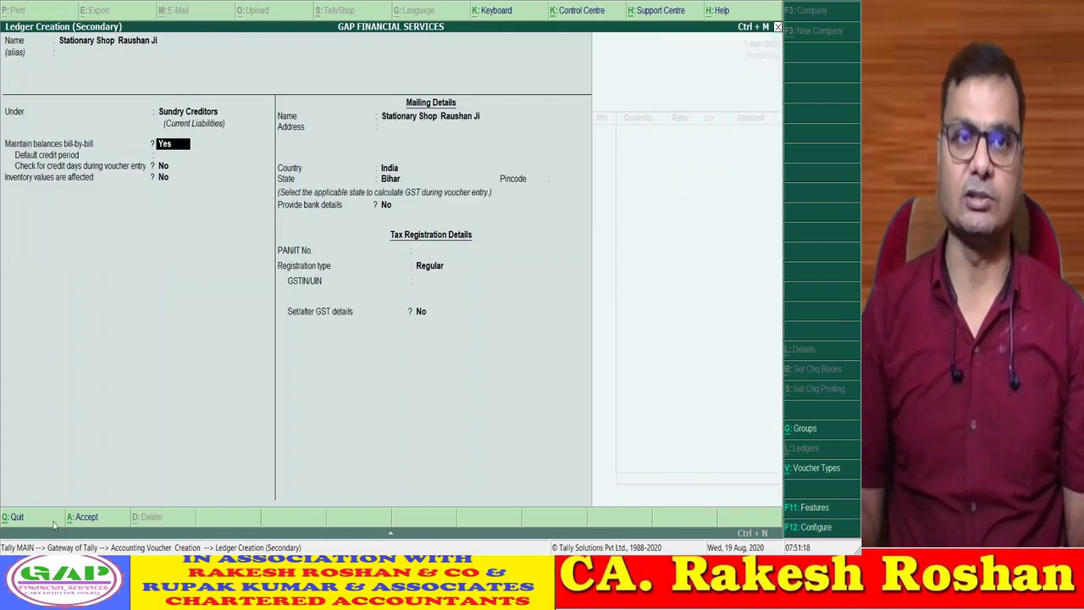
pyautogui.press('Return')
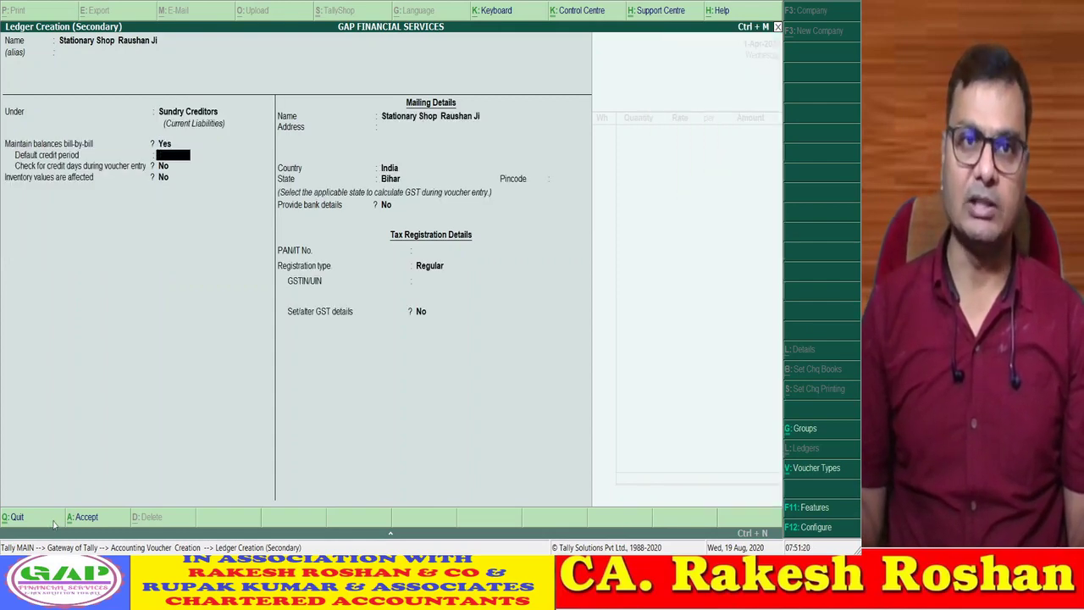
pyautogui.press('Return')
pyautogui.press('Return')
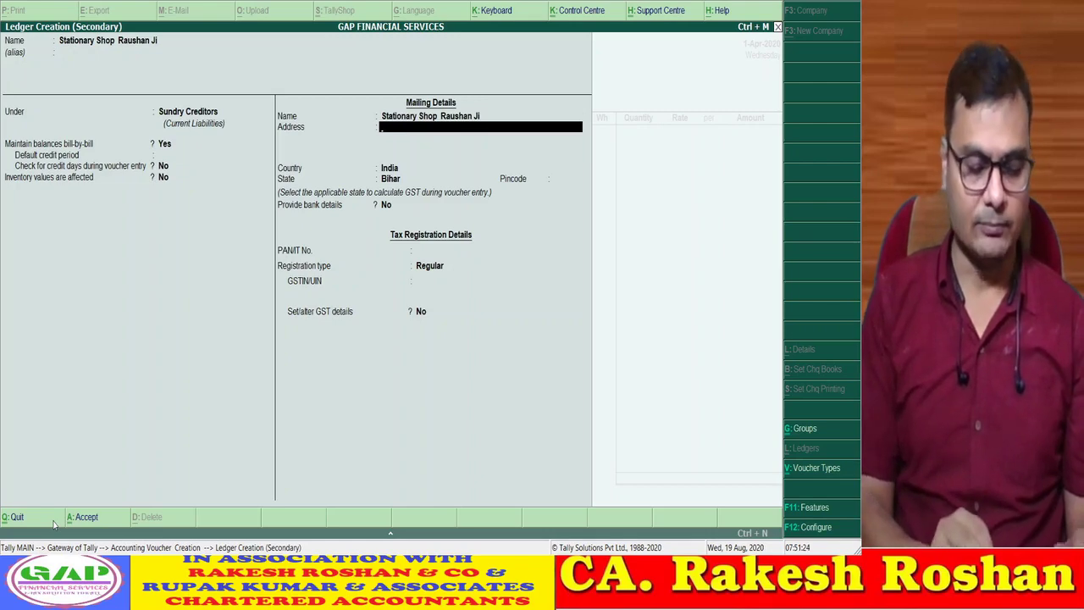
# - Fill in the supplier's mailing address and pincode, keeping India and Bihar and leaving bank details off
pyautogui.write('Main R')
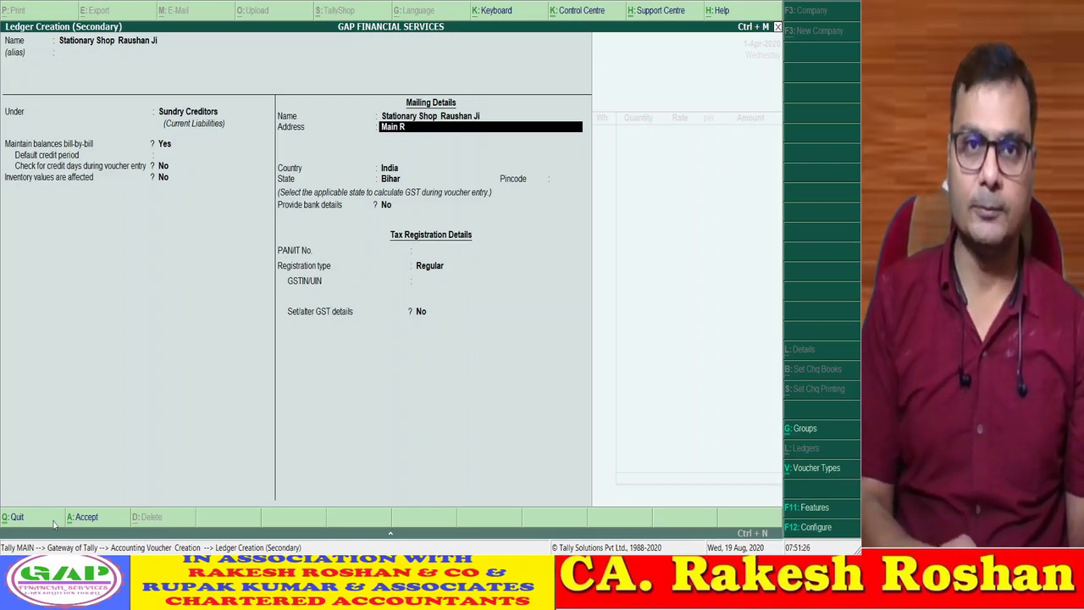
pyautogui.write('oad')
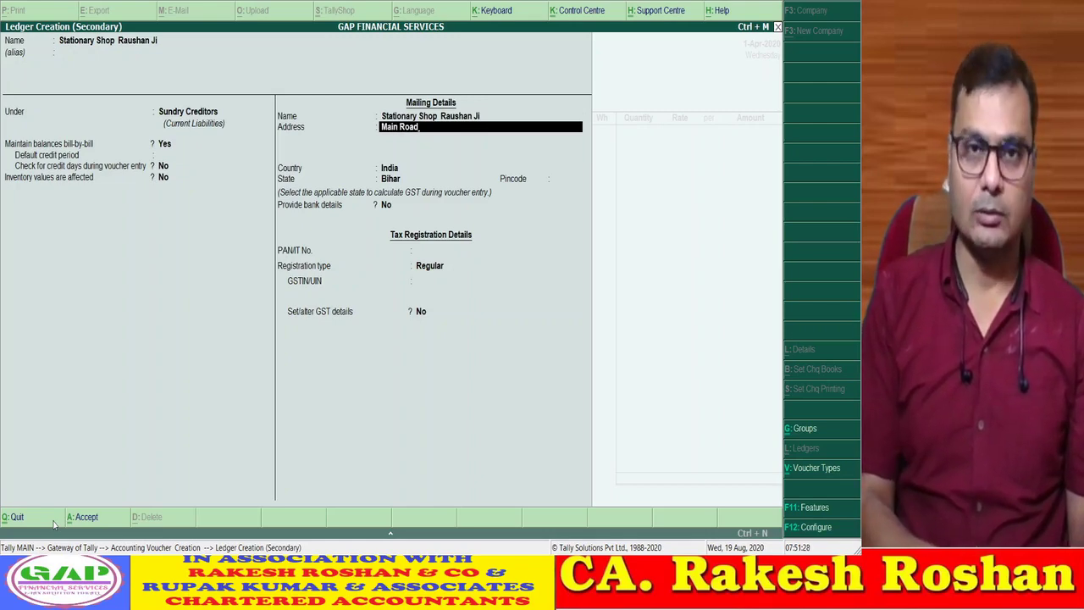
pyautogui.press('Return')
pyautogui.write('Motihari')
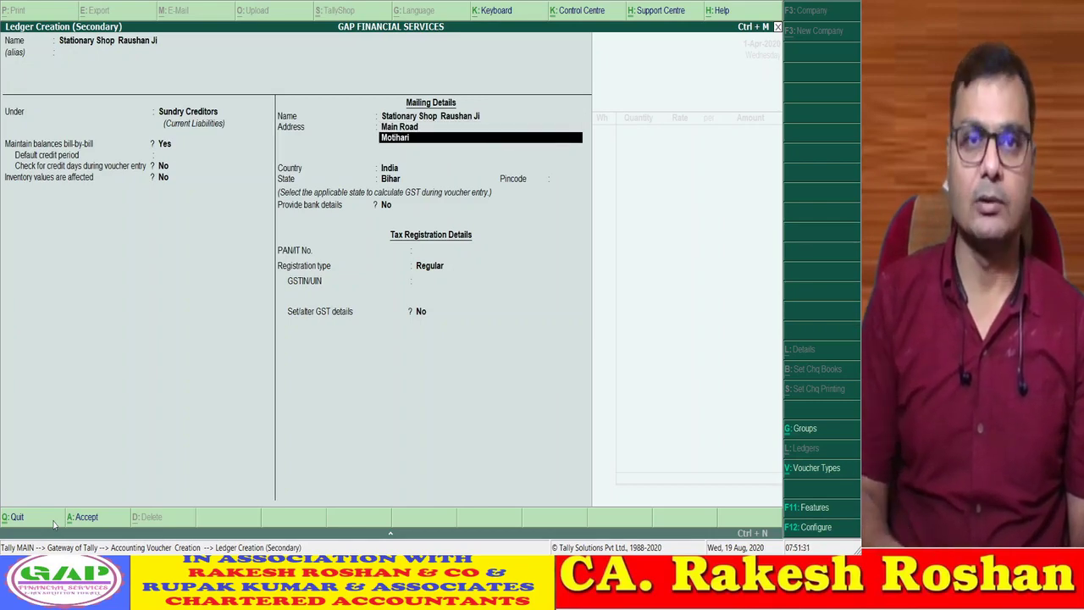
pyautogui.press('Return')
pyautogui.press('Return')
pyautogui.press('Return')
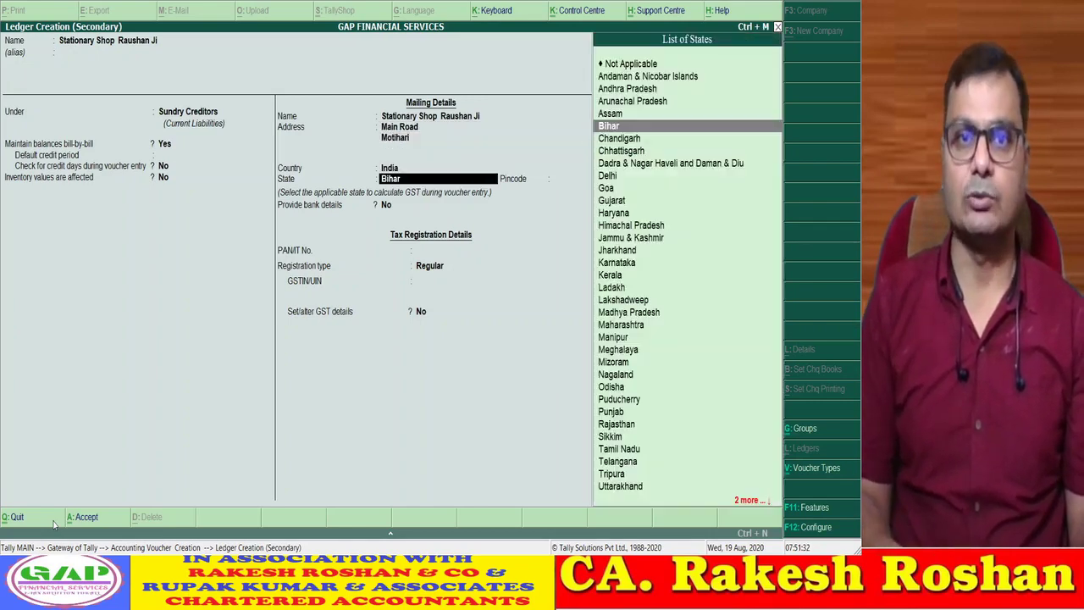
pyautogui.press('Return')
pyautogui.write('8454')
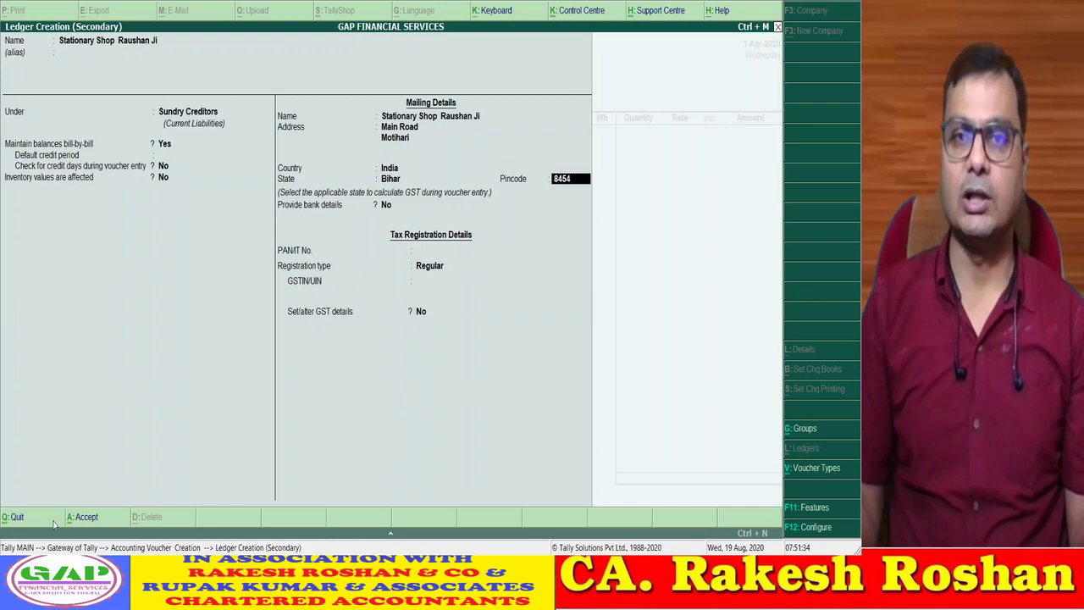
pyautogui.press('Return')
pyautogui.press('Return')
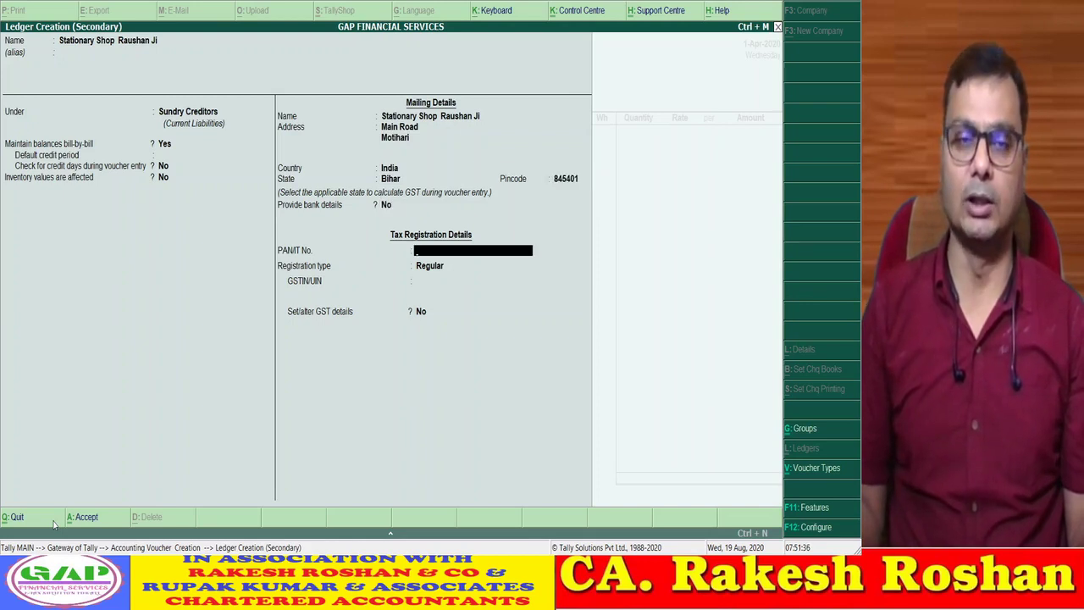
# - Enter the supplier's GSTIN with Regular registration, leave PAN blank, and save the ledger as the voucher's party account
pyautogui.press('Return')
pyautogui.press('Return')
pyautogui.write('10')
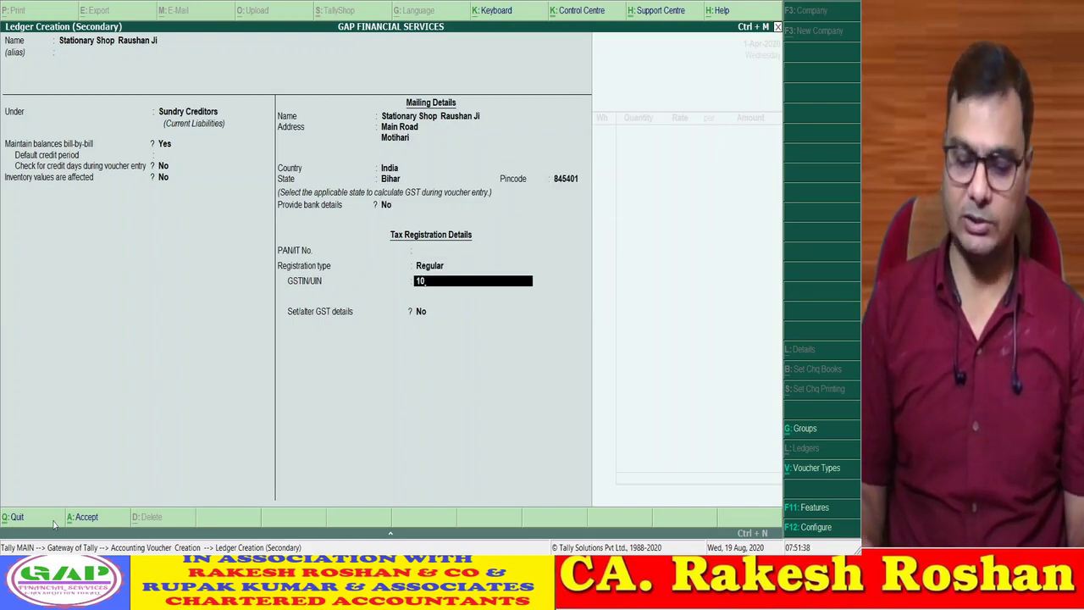
pyautogui.write('ABCD')
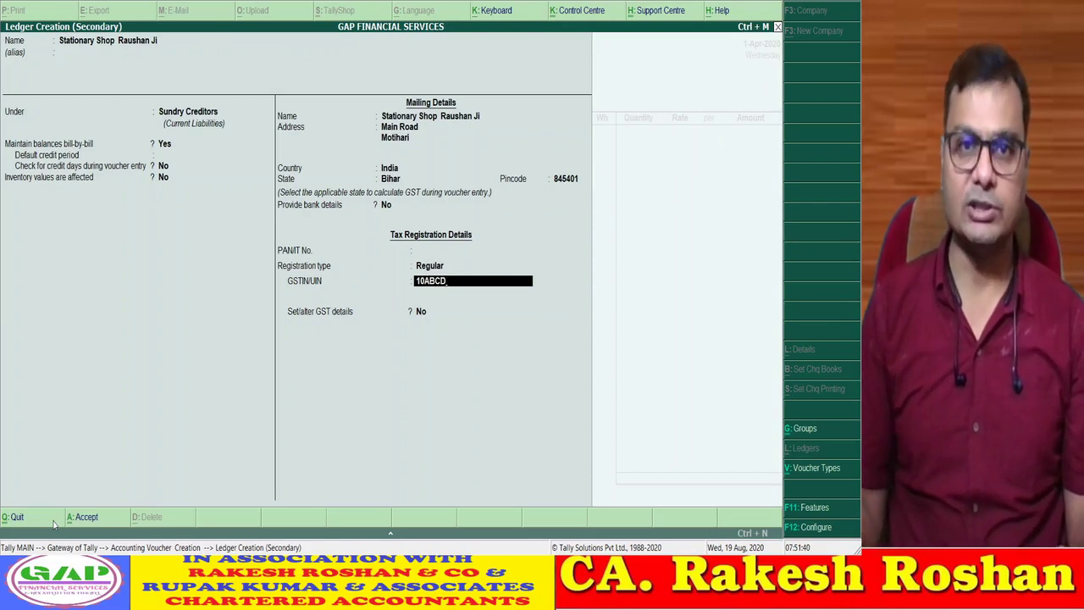
pyautogui.write('E12')
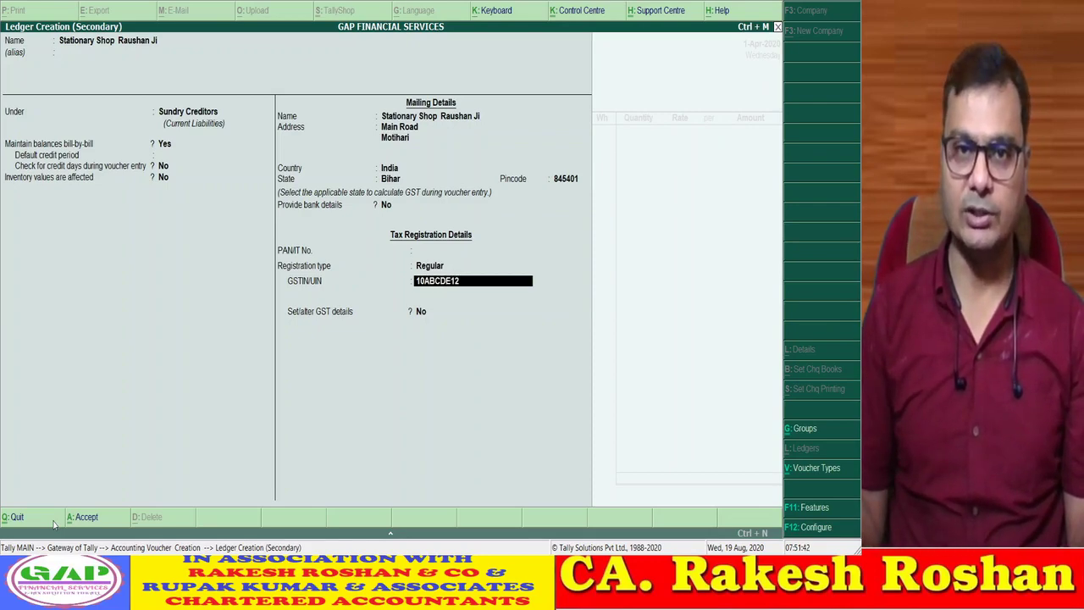
pyautogui.write('34')
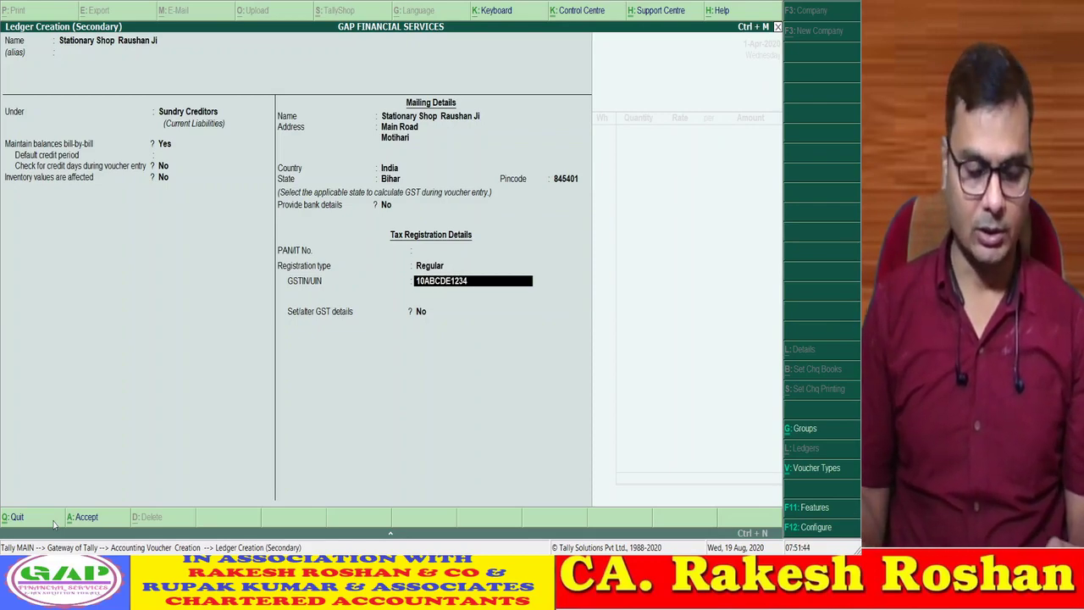
pyautogui.write('G1Z2')
pyautogui.press('Return')
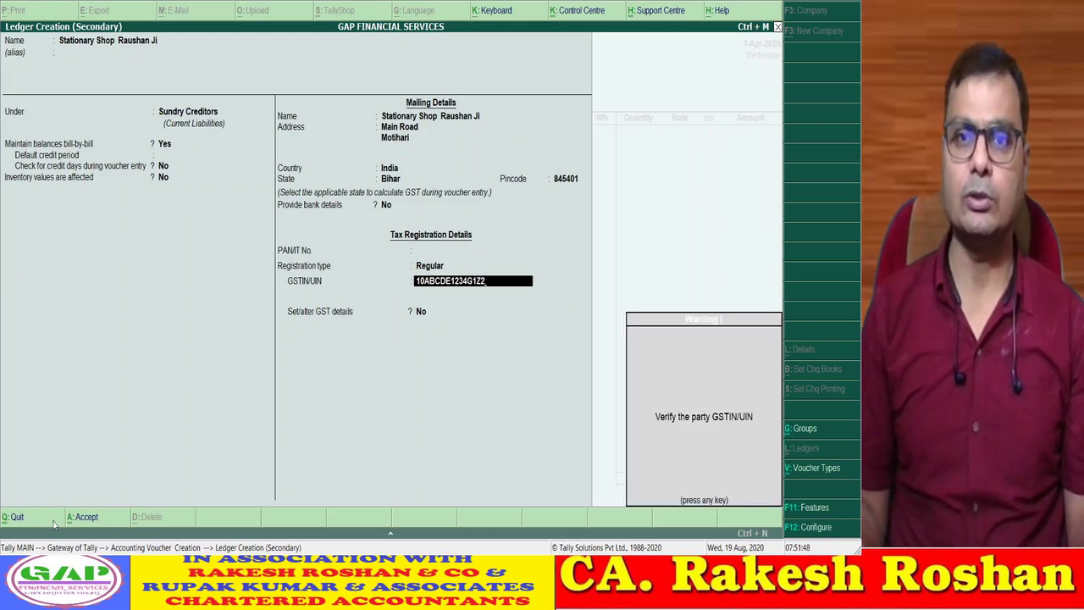
pyautogui.press('Return')
pyautogui.press('Return')
pyautogui.press('Return')
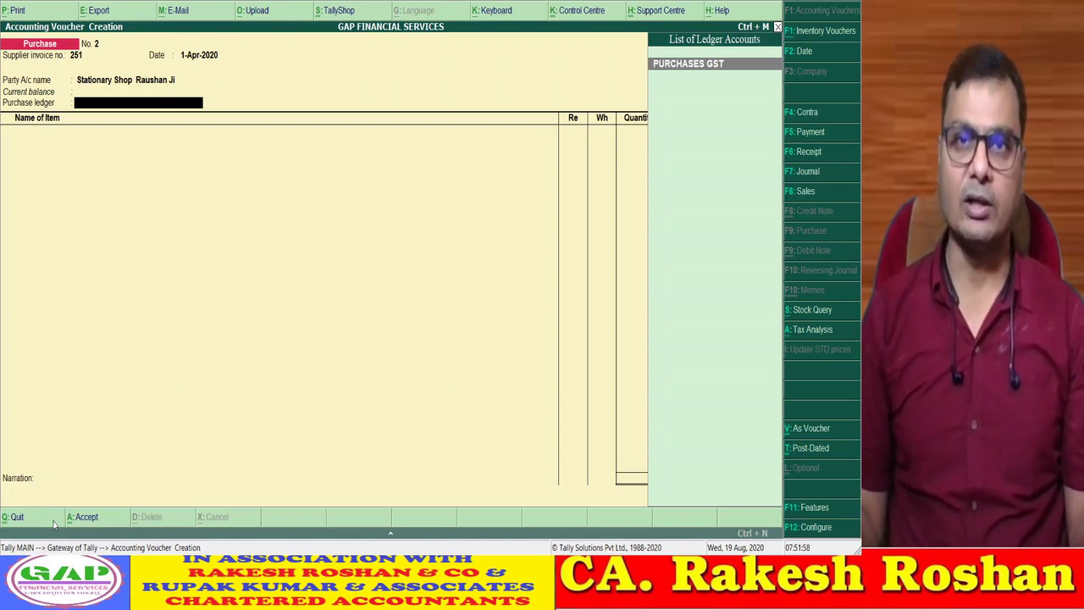
# - Set the purchase ledger to PURCHASES GST and end the item list without adding any stock item
pyautogui.press('Return')
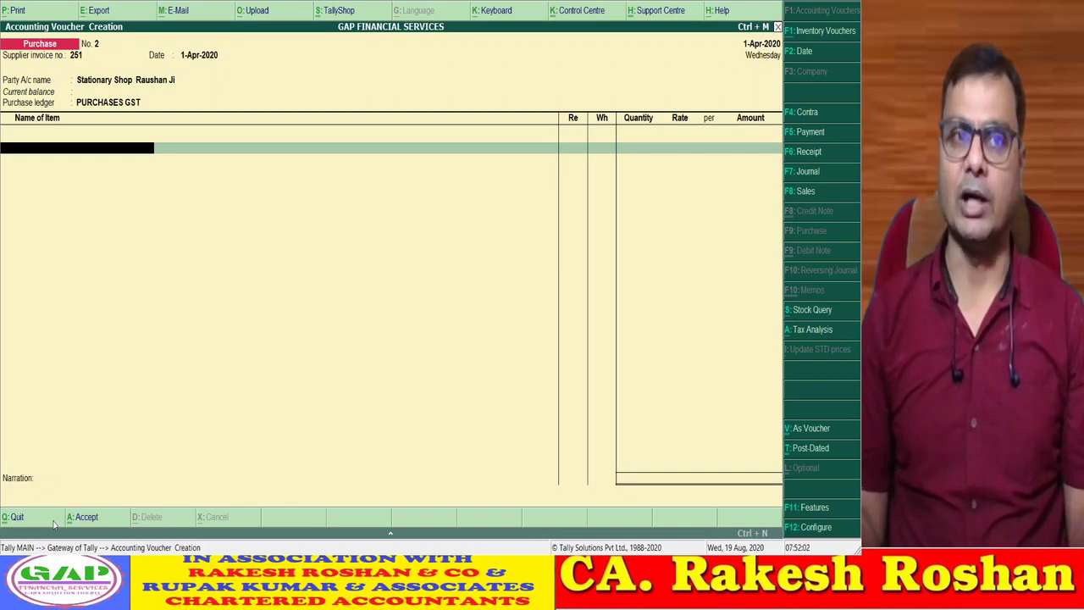
pyautogui.press('Return')
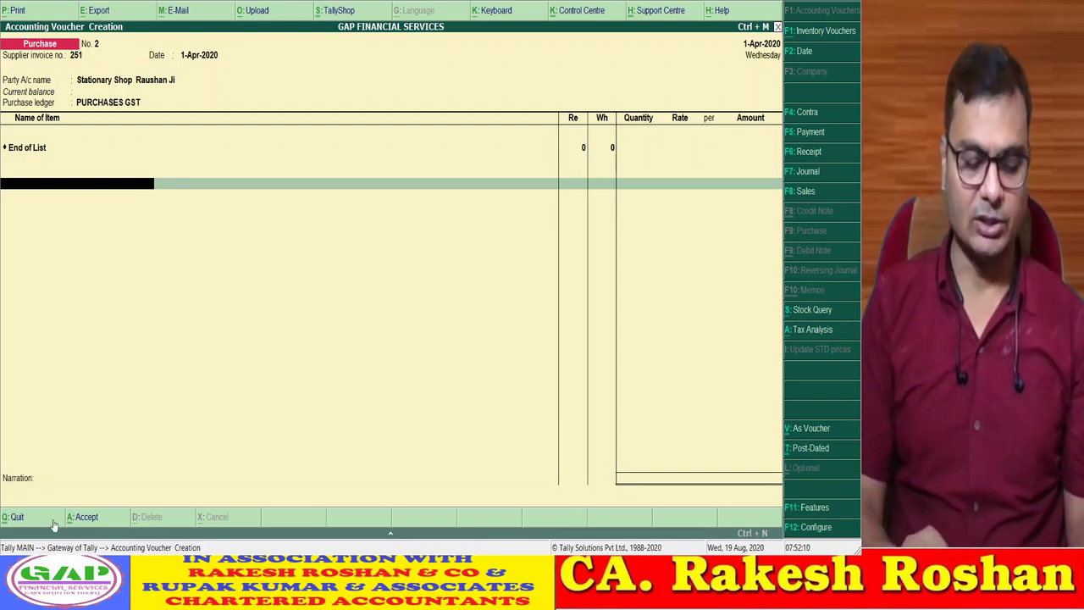
pyautogui.press('BackSpace')
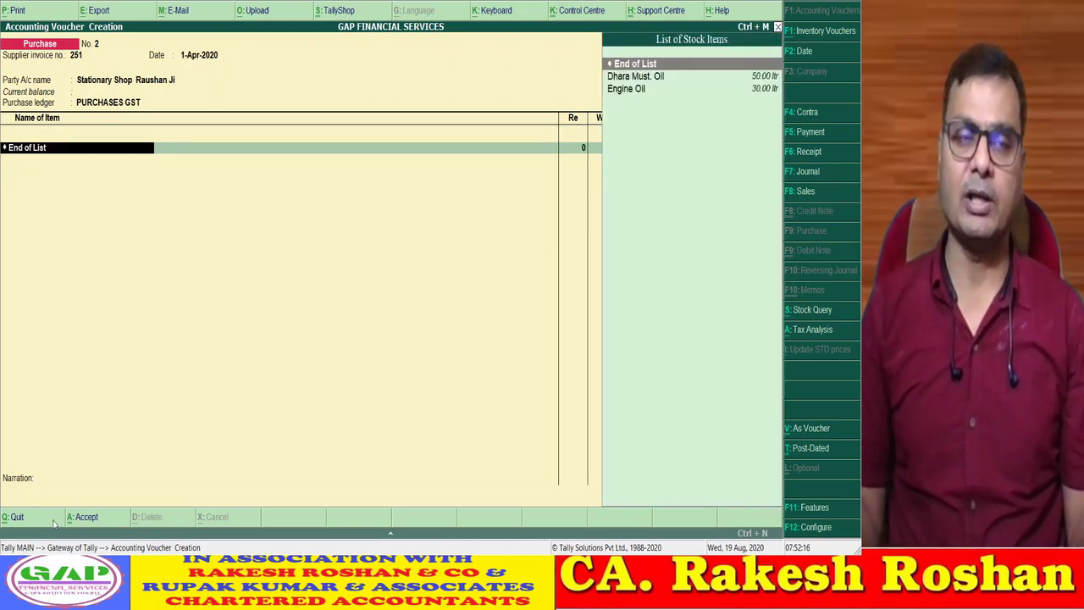
pyautogui.press('Return')
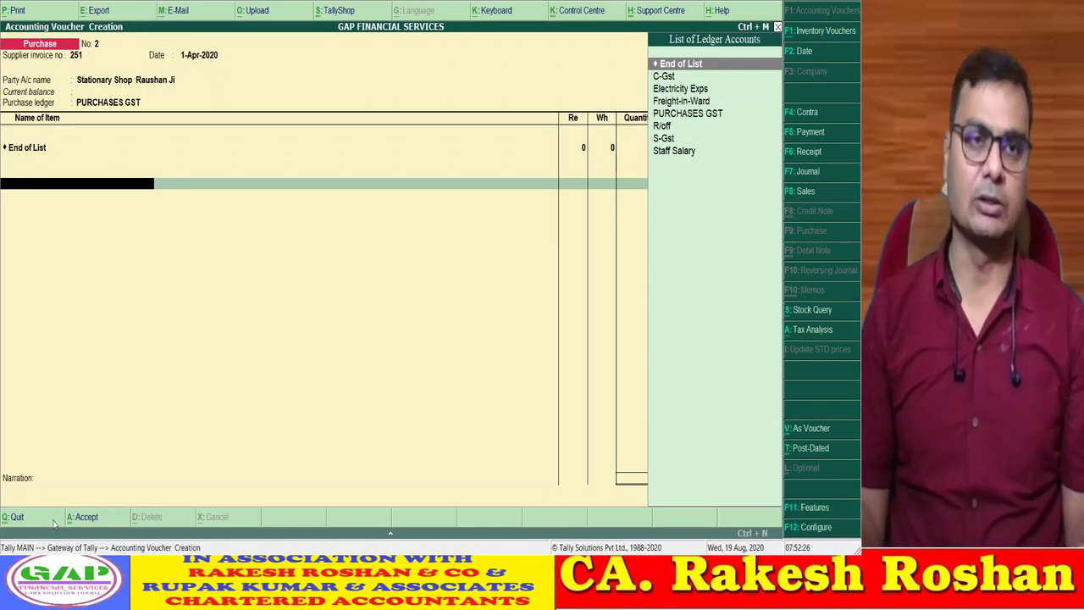
# - Start a new ledger for the purchase voucher named Printing & Stationary 5%, leaving the alias empty
pyautogui.hotkey('alt', 'c')
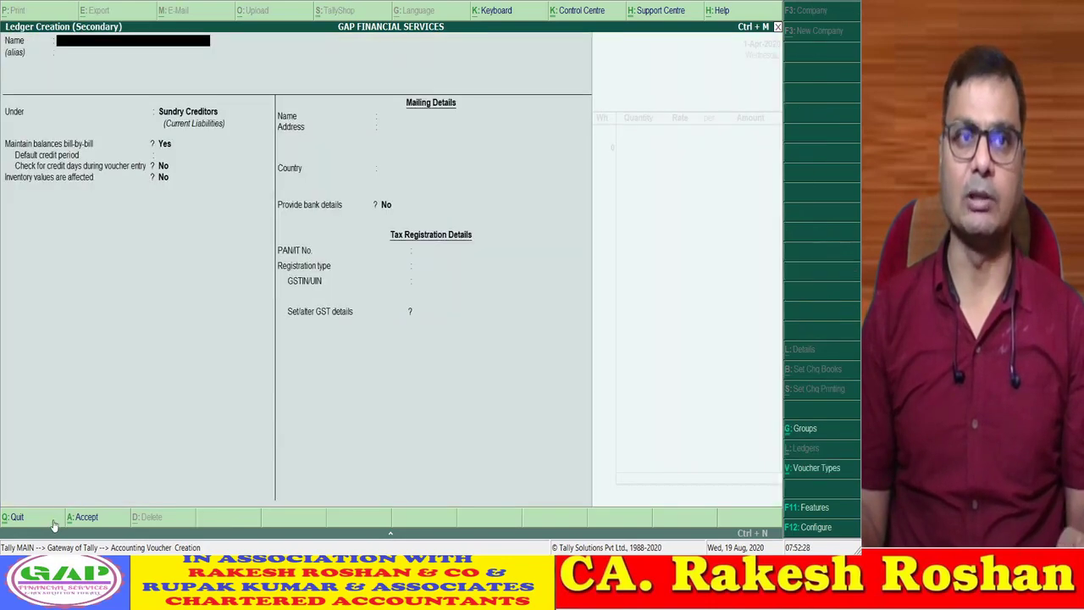
pyautogui.write('P')
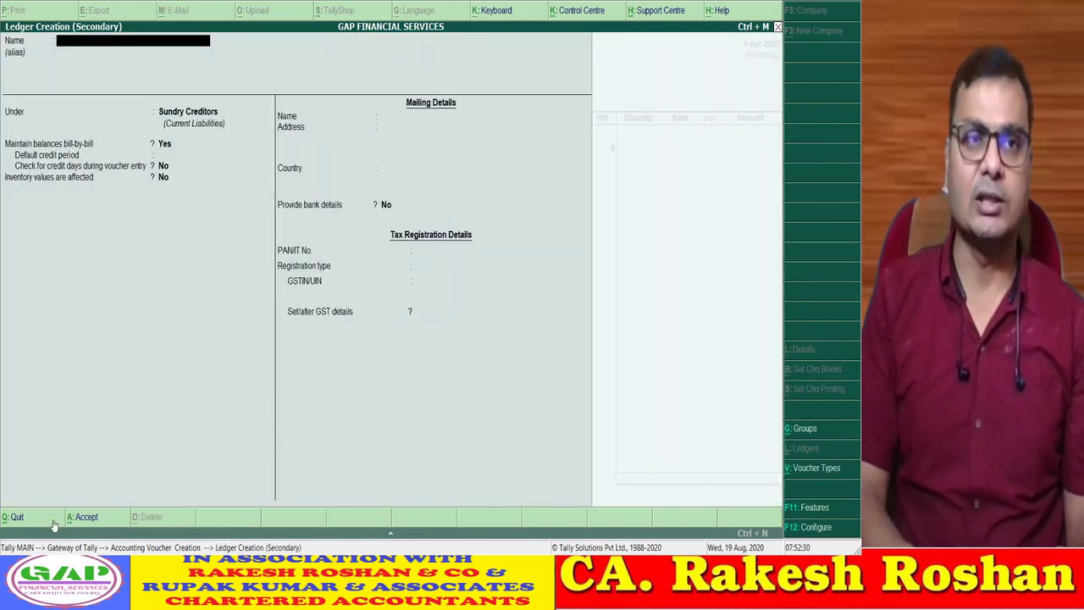
pyautogui.write('rinting & Sta')
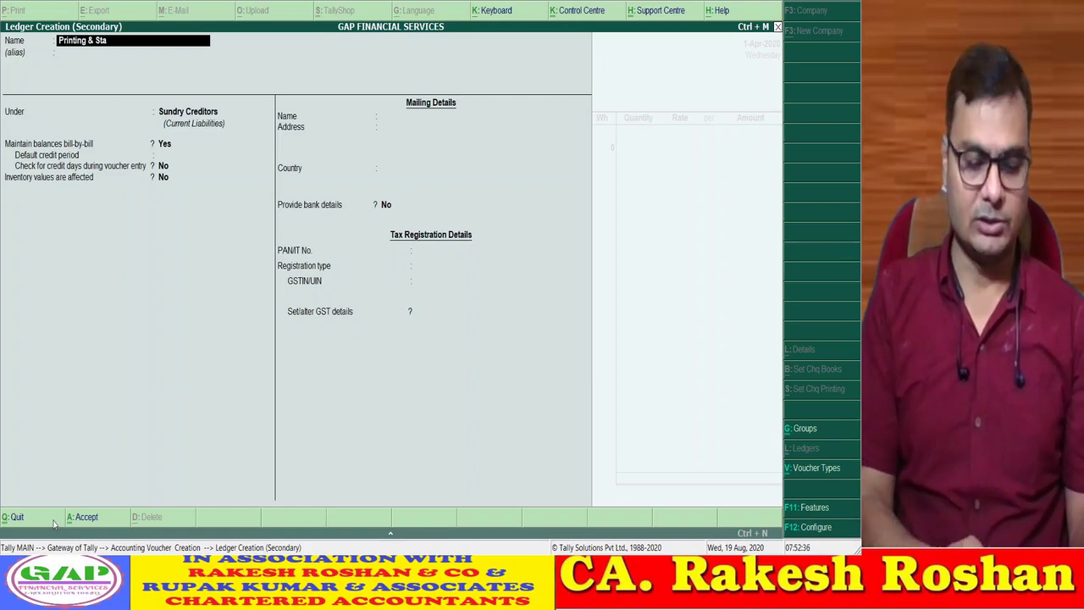
pyautogui.write('tionary 5')
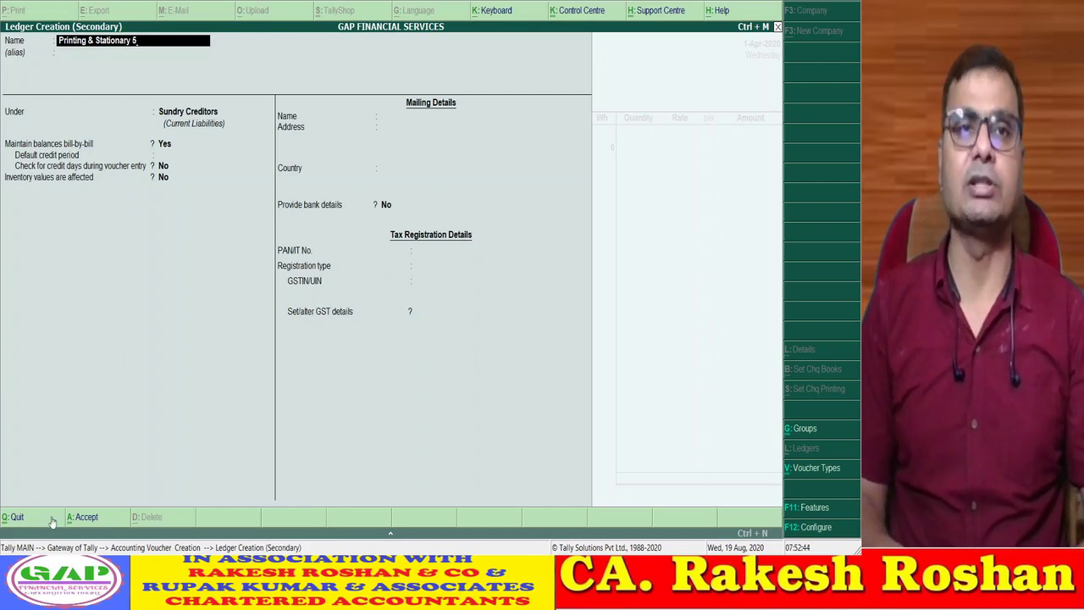
pyautogui.write('%')
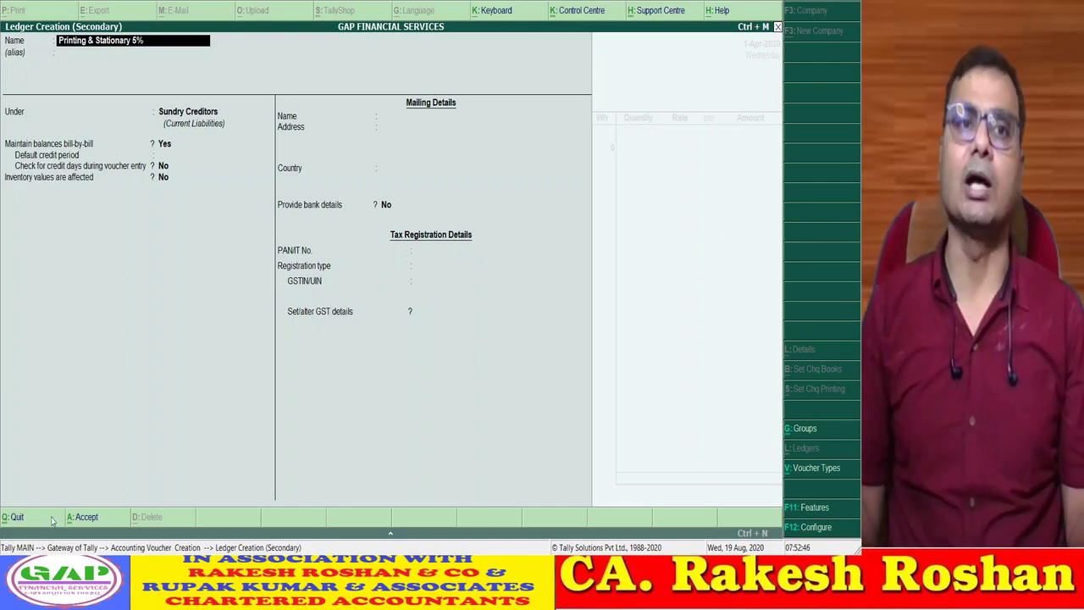
pyautogui.press('Return')
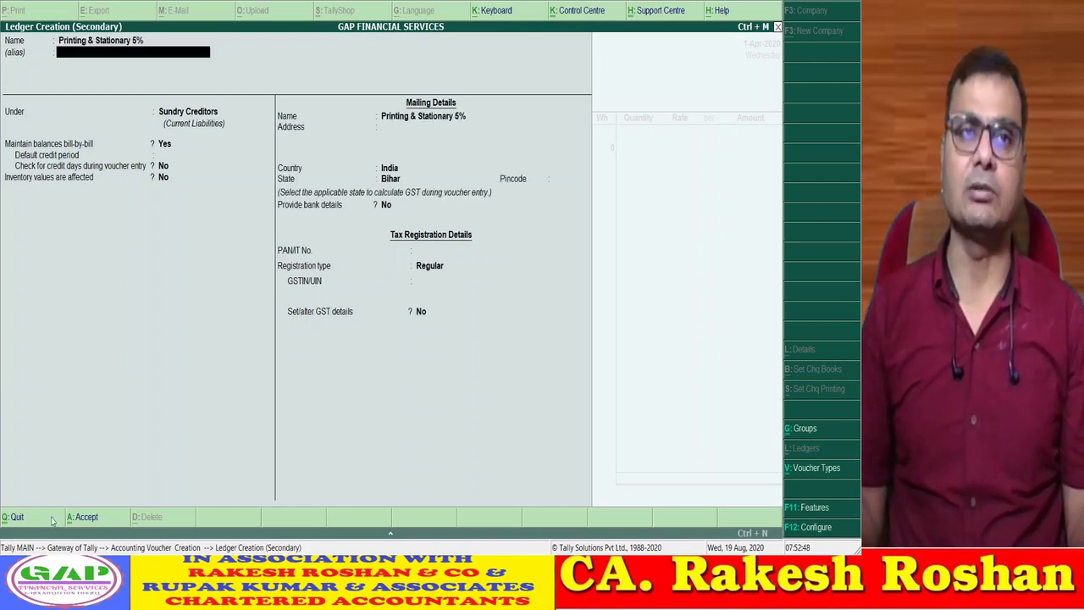
pyautogui.press('Return')
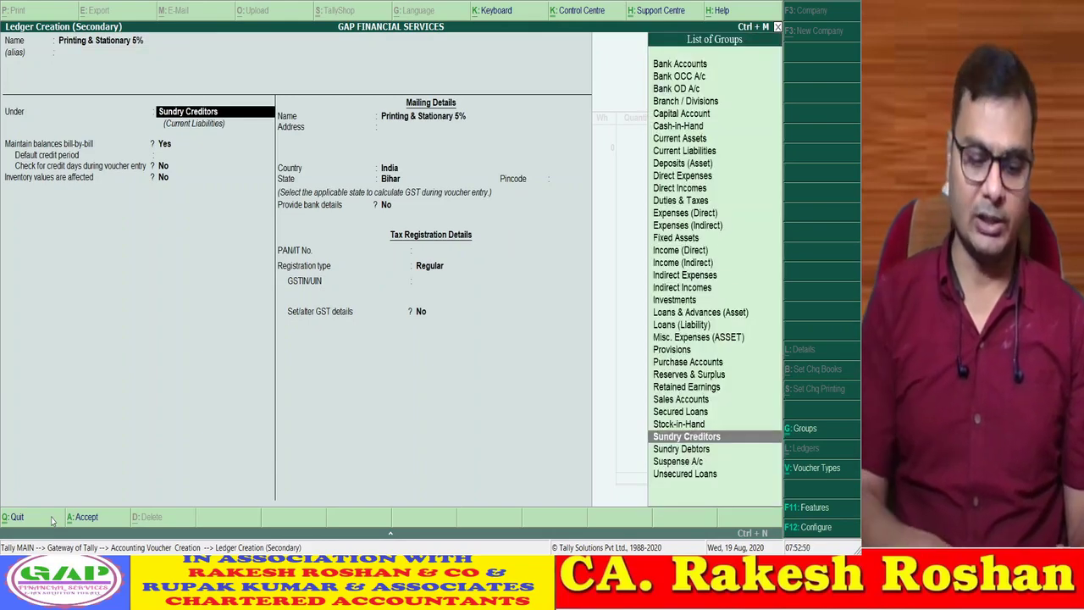
# - Place the Printing & Stationary 5% ledger under Indirect Expenses, keeping inventory values unaffected and the ledger type Not Applicable
pyautogui.write('Ind')
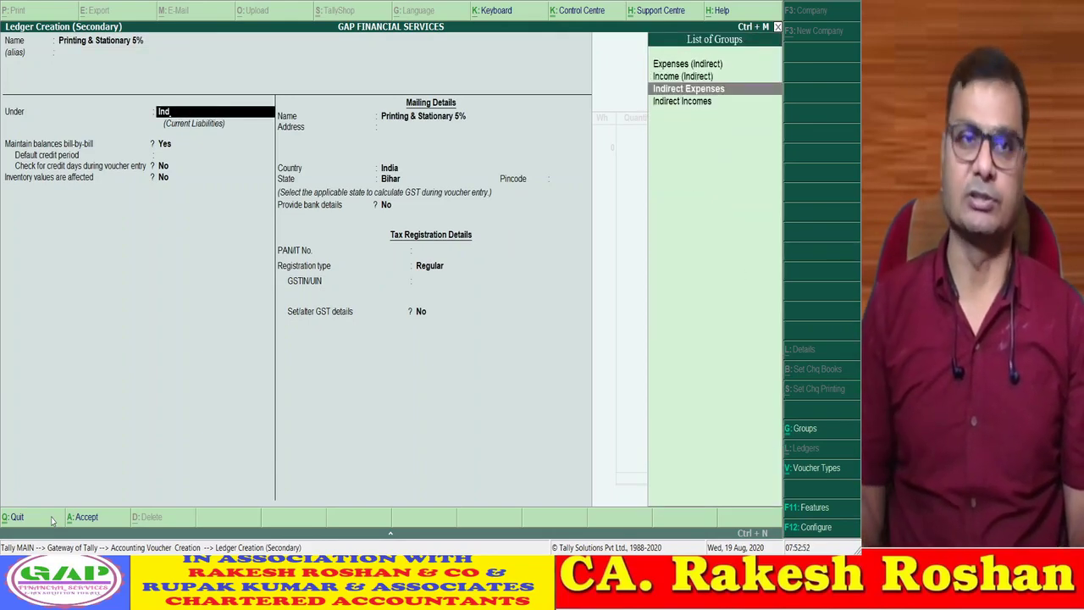
pyautogui.press('Return')
pyautogui.press('Return')
pyautogui.press('Return')
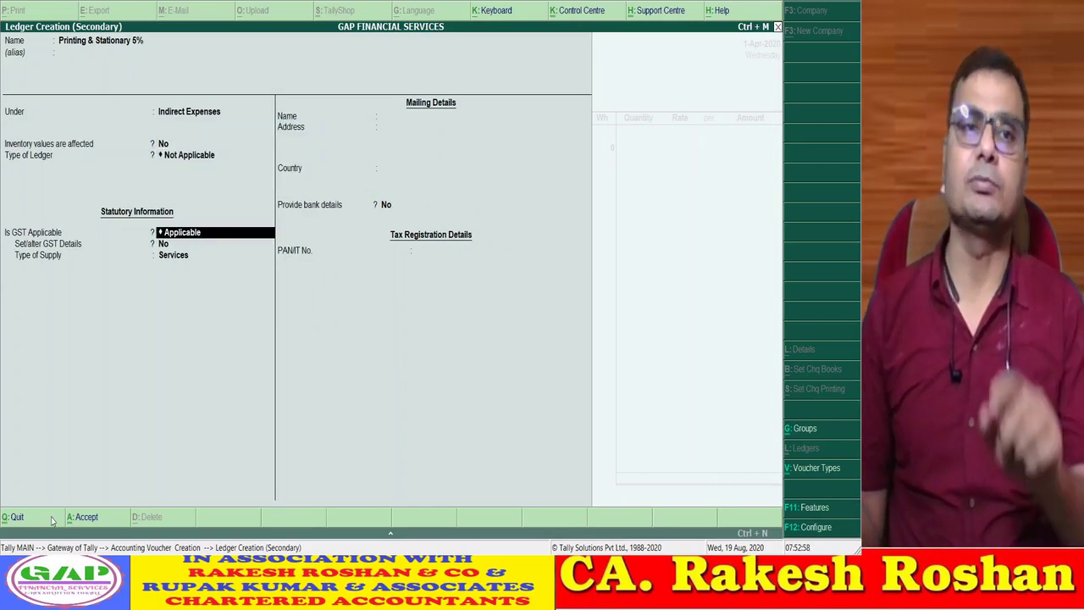
pyautogui.write('Not')
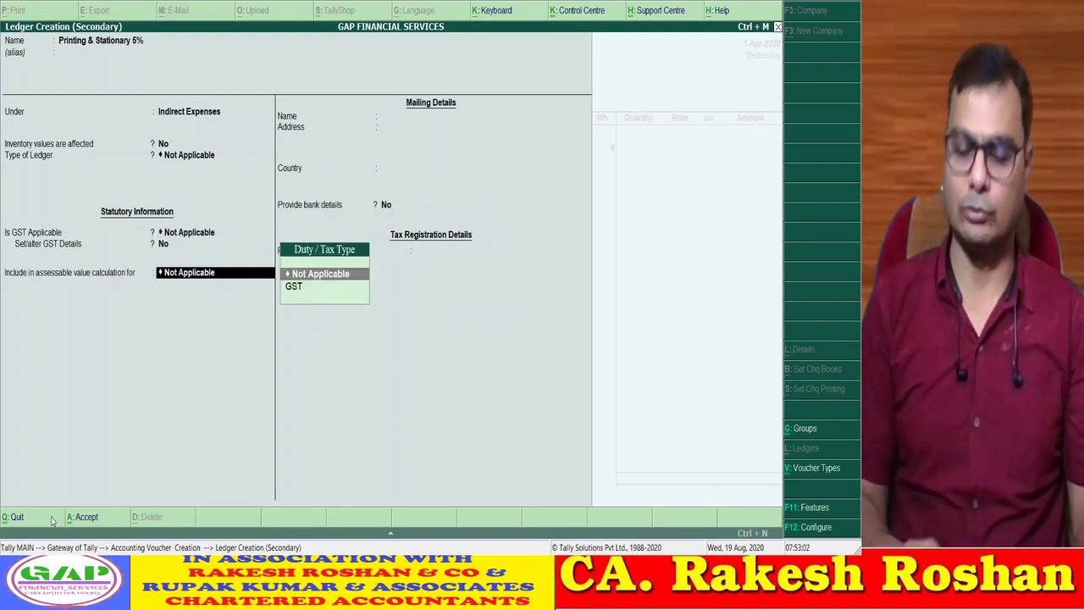
pyautogui.press('BackSpace')
pyautogui.press('BackSpace')
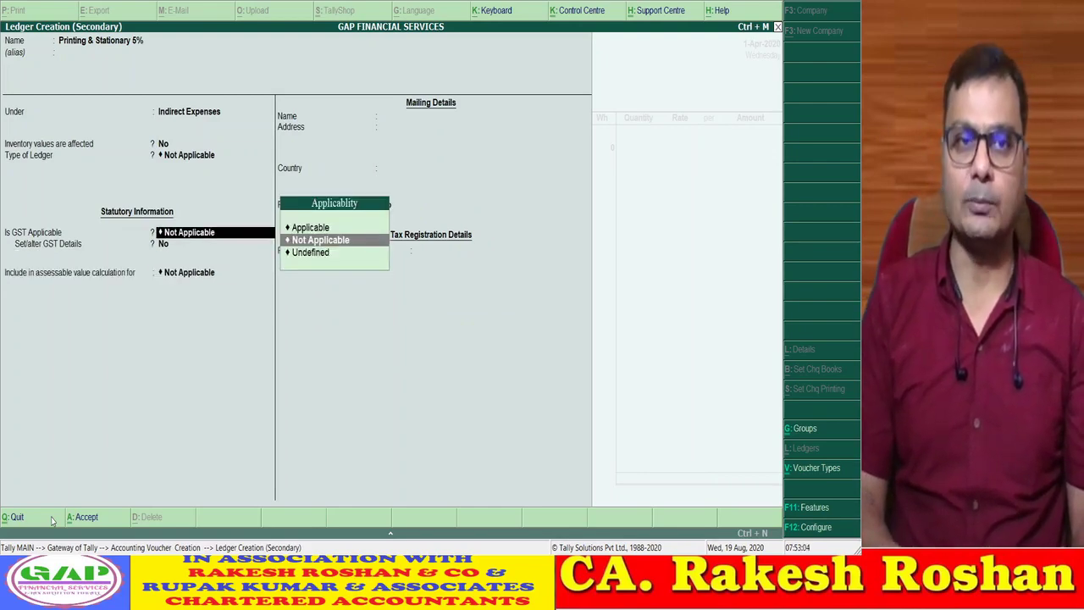
pyautogui.press('BackSpace')
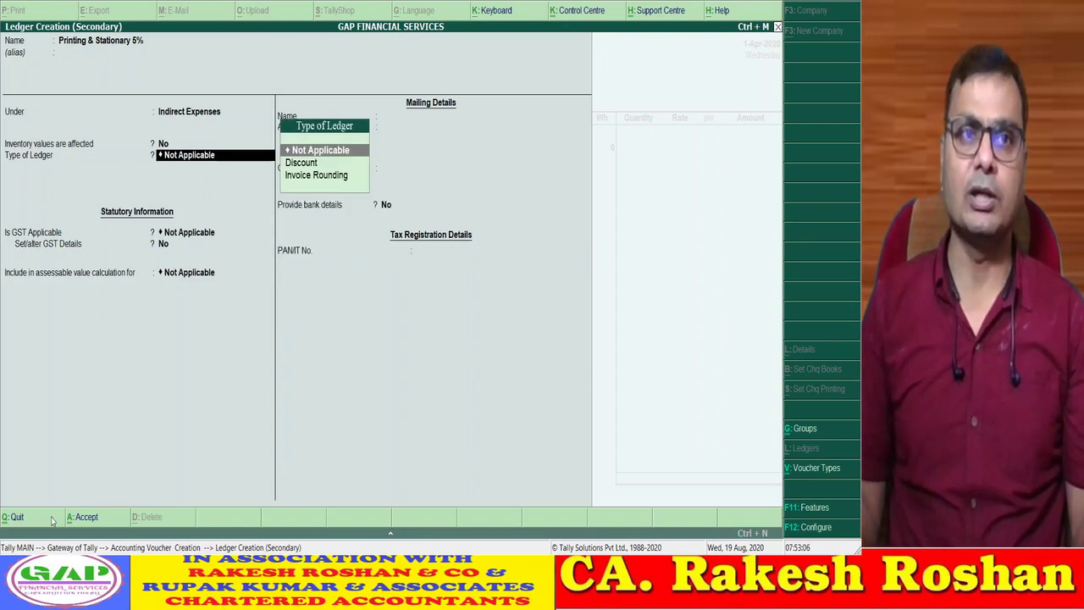
# - Make GST Applicable for the new ledger and choose to set its GST details
pyautogui.press('Return')
pyautogui.press('Up')
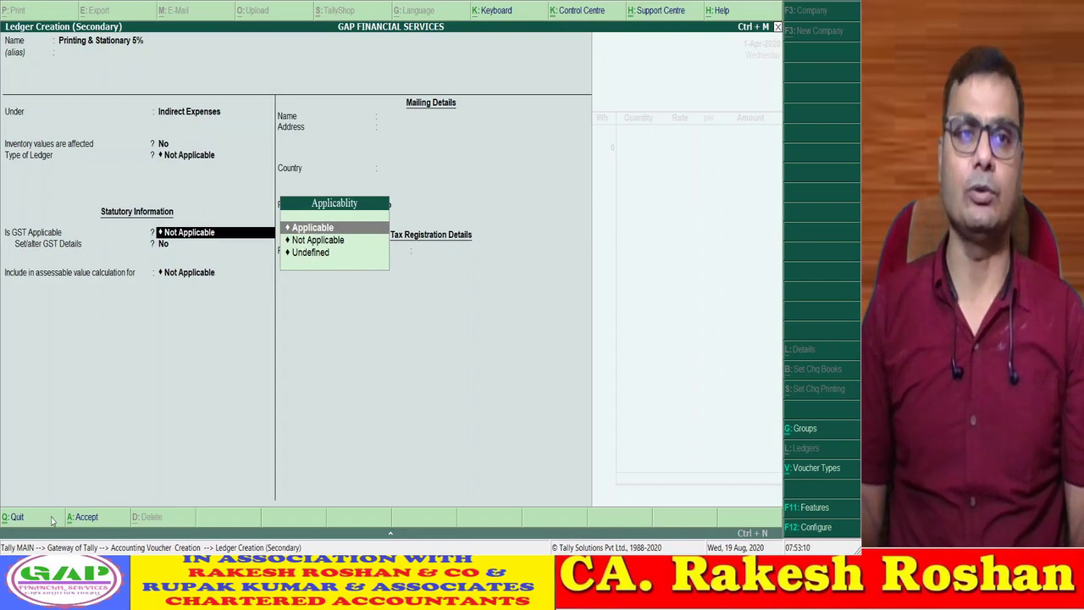
pyautogui.press('Return')
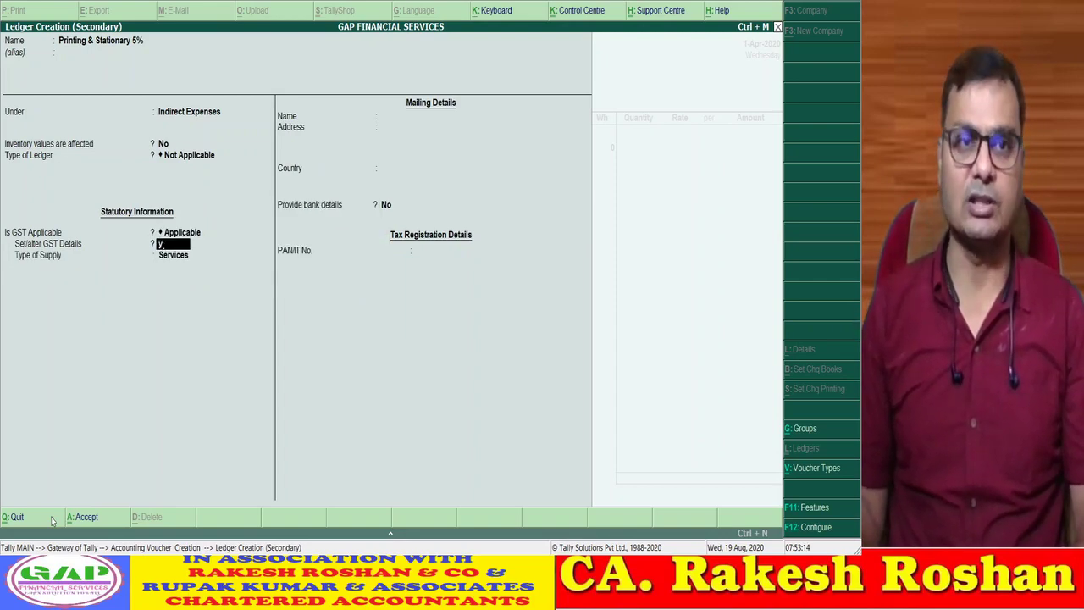
pyautogui.write('y')
pyautogui.press('Return')
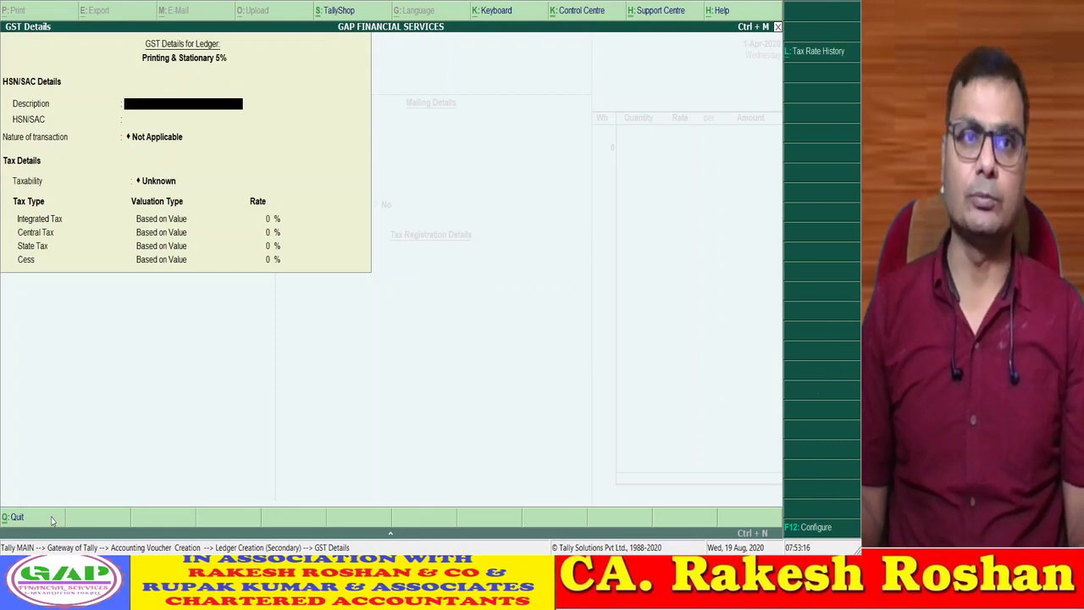
# - Leave the description and HSN/SAC blank and set the nature of transaction to Purchase Taxable
pyautogui.press('Return')
pyautogui.press('Return')
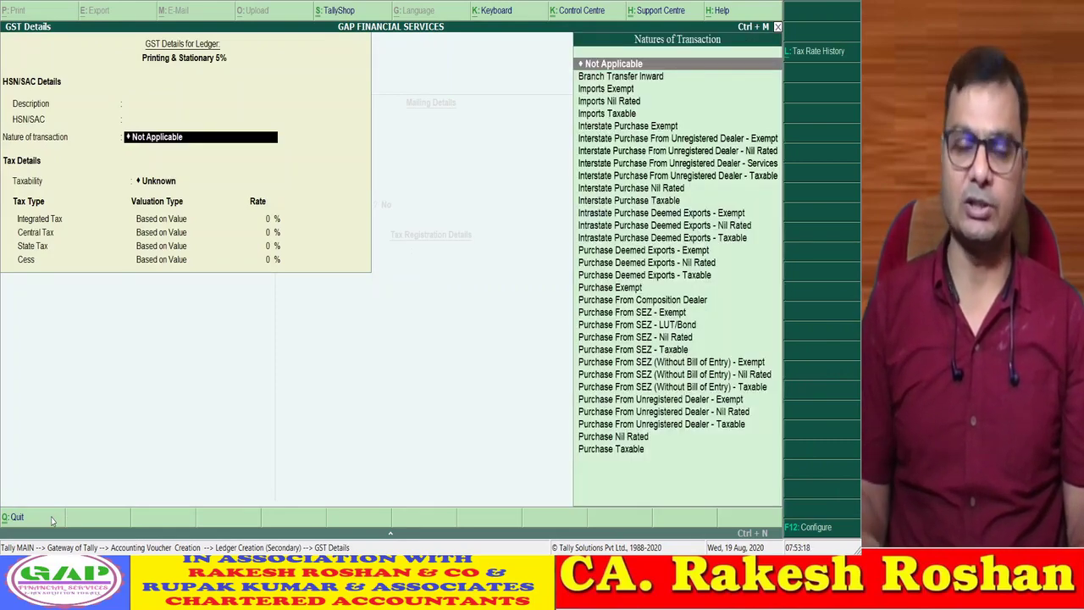
pyautogui.write('P')
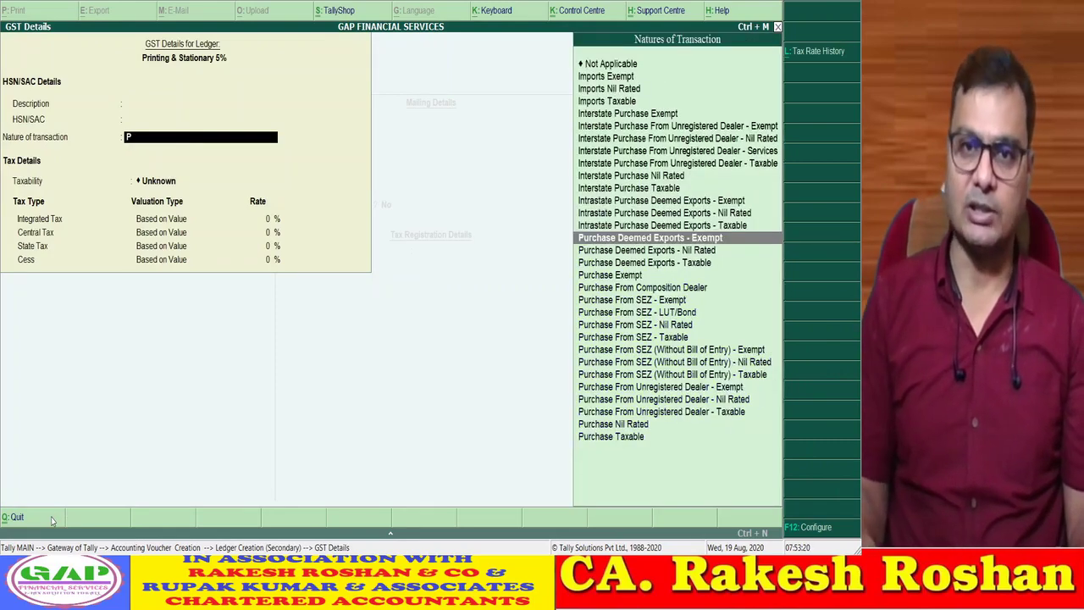
pyautogui.press('Down')
pyautogui.press('Down')
pyautogui.press('Down')
pyautogui.press('Down')
pyautogui.press('Down')
pyautogui.press('Down')
pyautogui.press('Down')
pyautogui.press('Down')
pyautogui.press('Down')
pyautogui.press('Down')
pyautogui.press('Down')
pyautogui.press('Down')
pyautogui.press('Down')
pyautogui.press('Down')
pyautogui.press('Down')
pyautogui.press('Down')
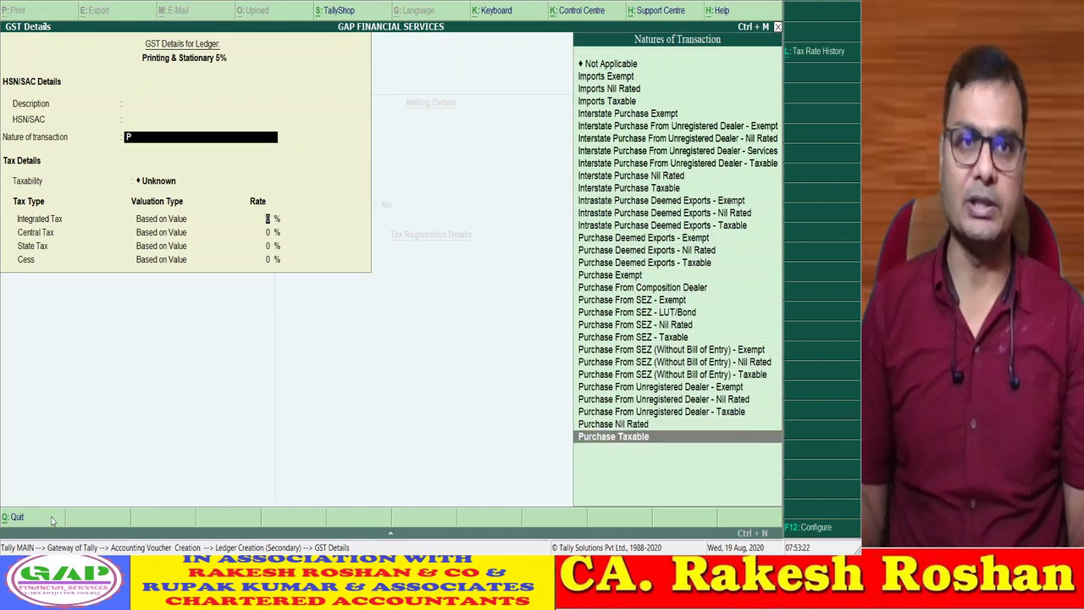
pyautogui.press('Return')
# - Set the ledger's integrated tax rate to 5%, keep cess at 0, and accept the GST details
pyautogui.write('5')
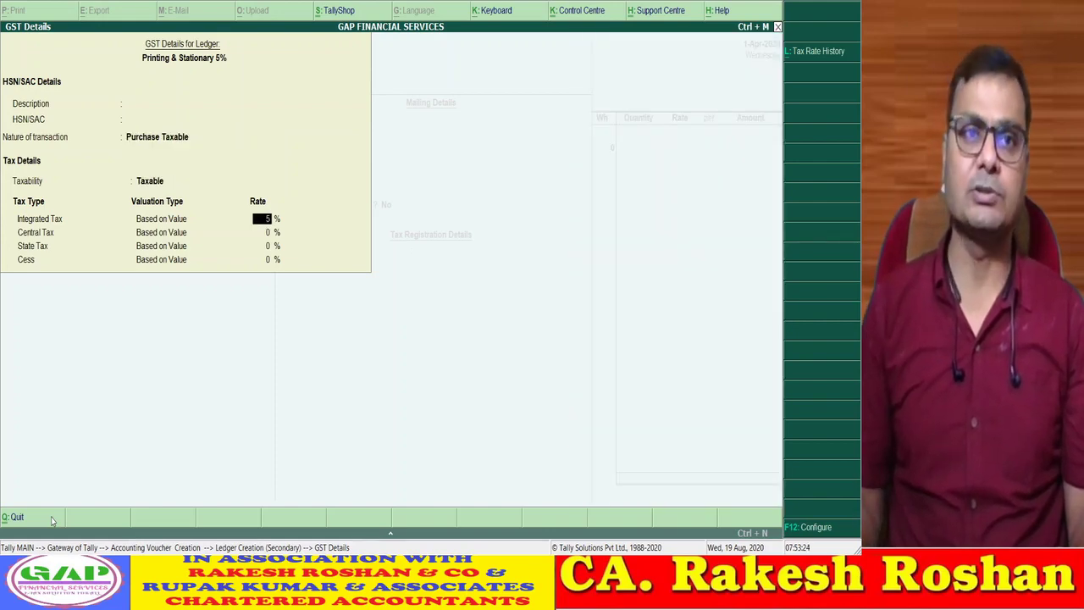
pyautogui.press('Return')
pyautogui.press('Return')
pyautogui.press('Return')
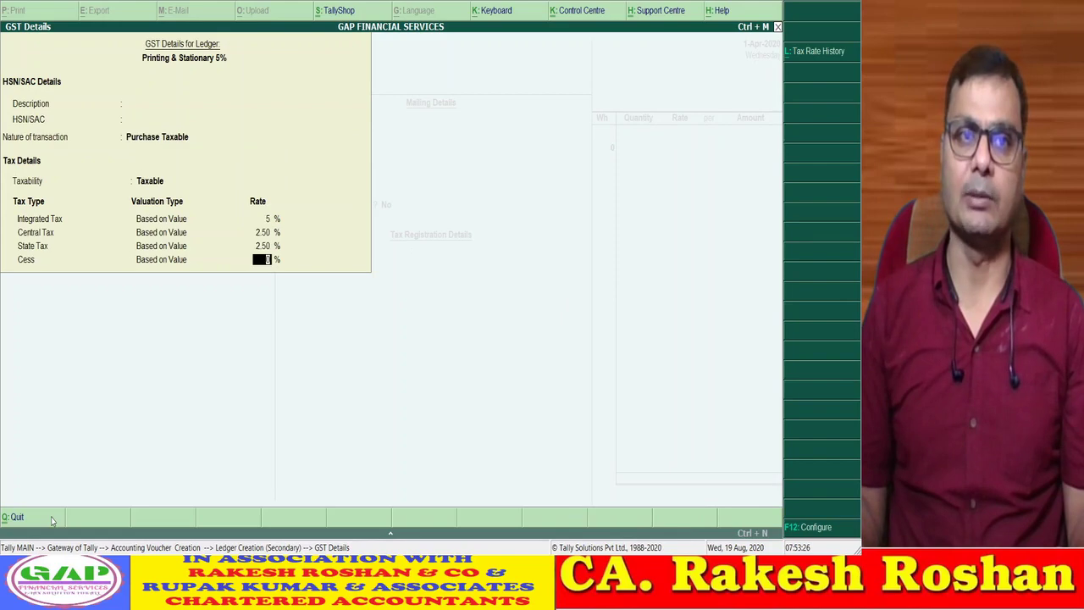
pyautogui.press('Return')
# - Set the type of supply to Goods and save the Printing & Stationary 5% ledger
pyautogui.press('Up')
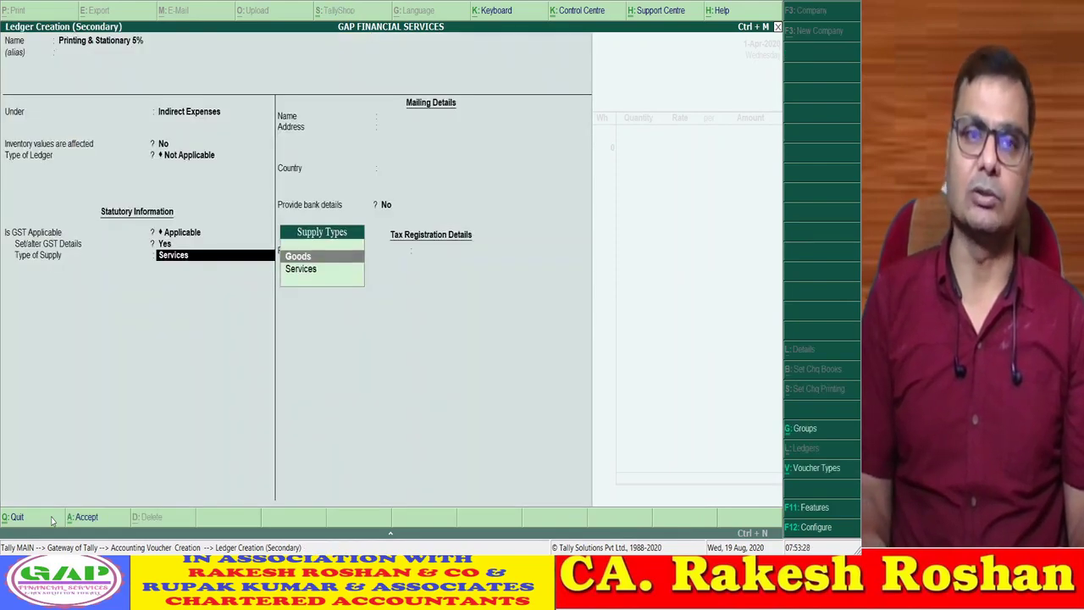
pyautogui.press('Return')
pyautogui.press('Return')
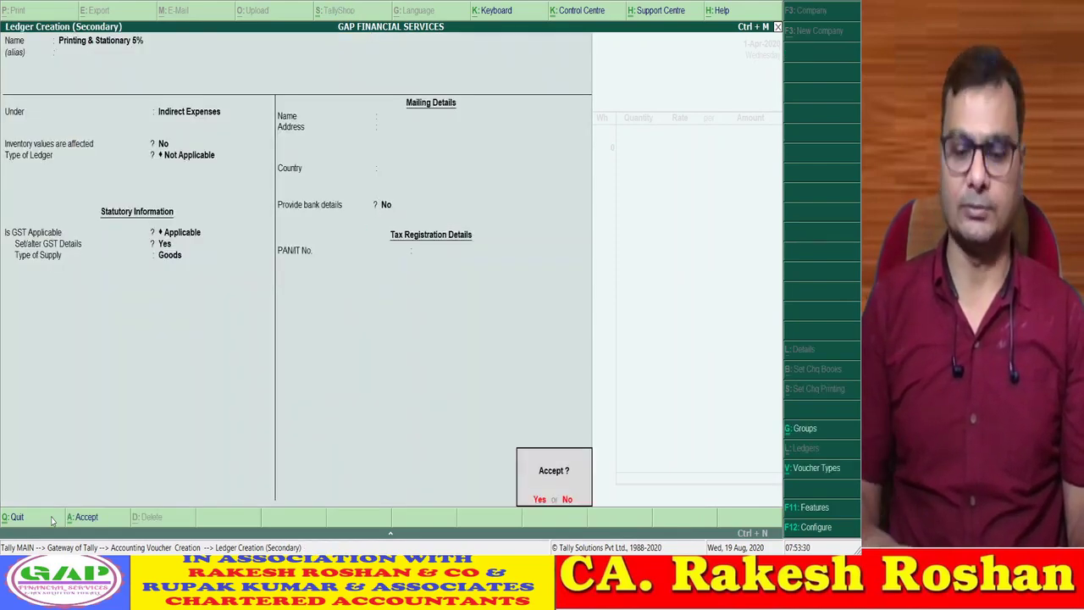
pyautogui.press('Return')
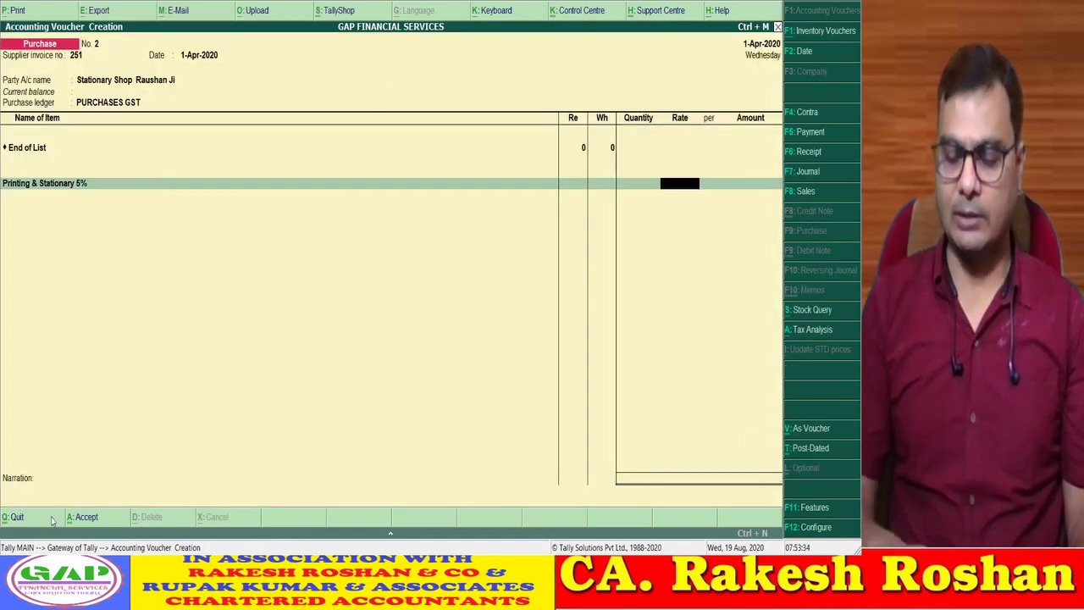
# - Enter an amount of 500 for Printing & Stationary 5%, leaving its rate blank
pyautogui.press('Return')
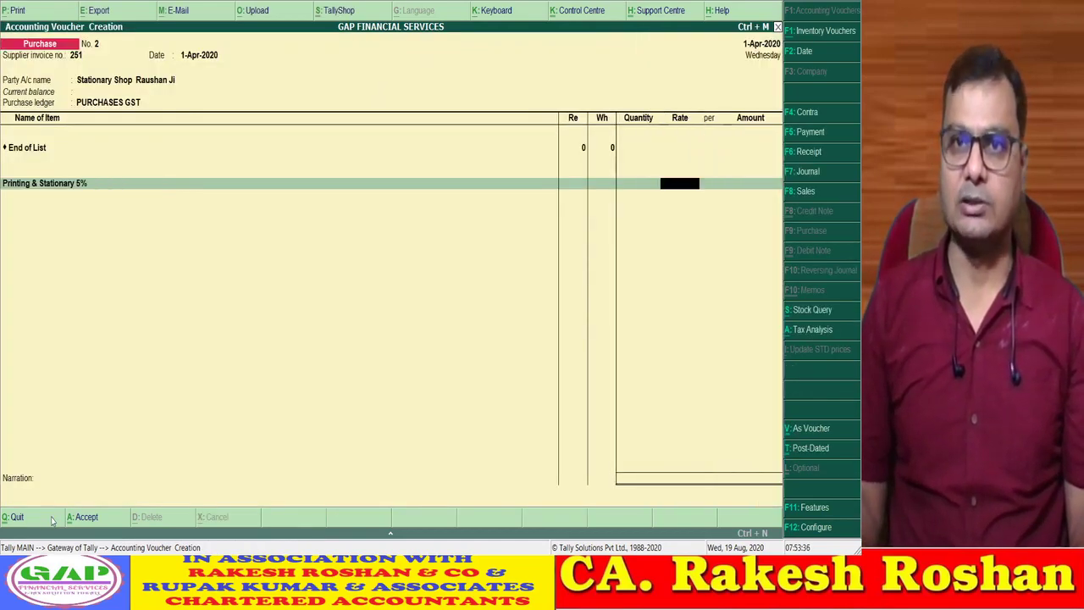
pyautogui.press('Return')
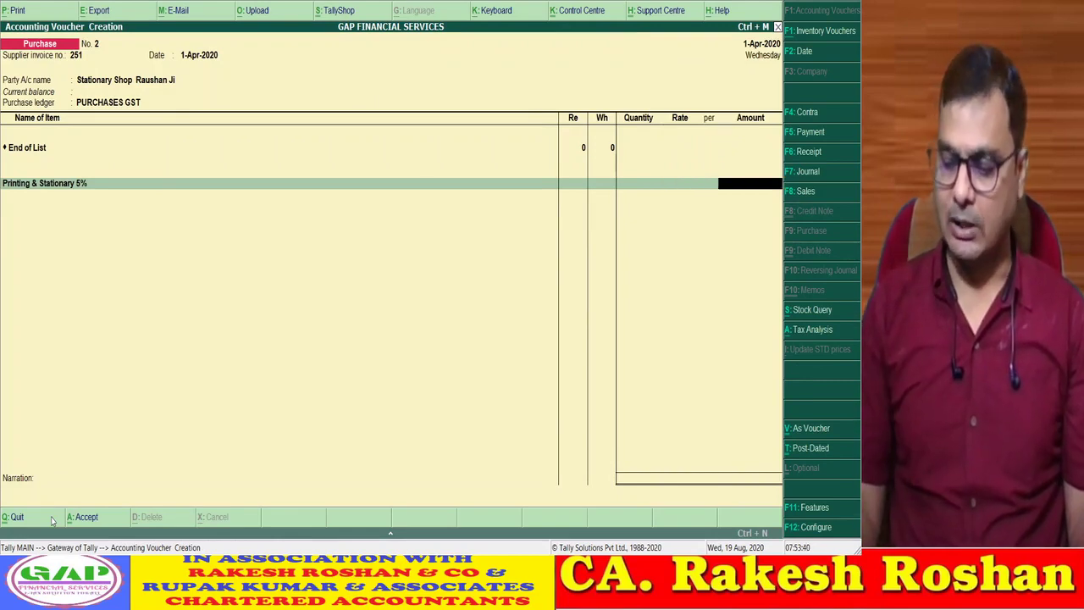
pyautogui.press('Return')
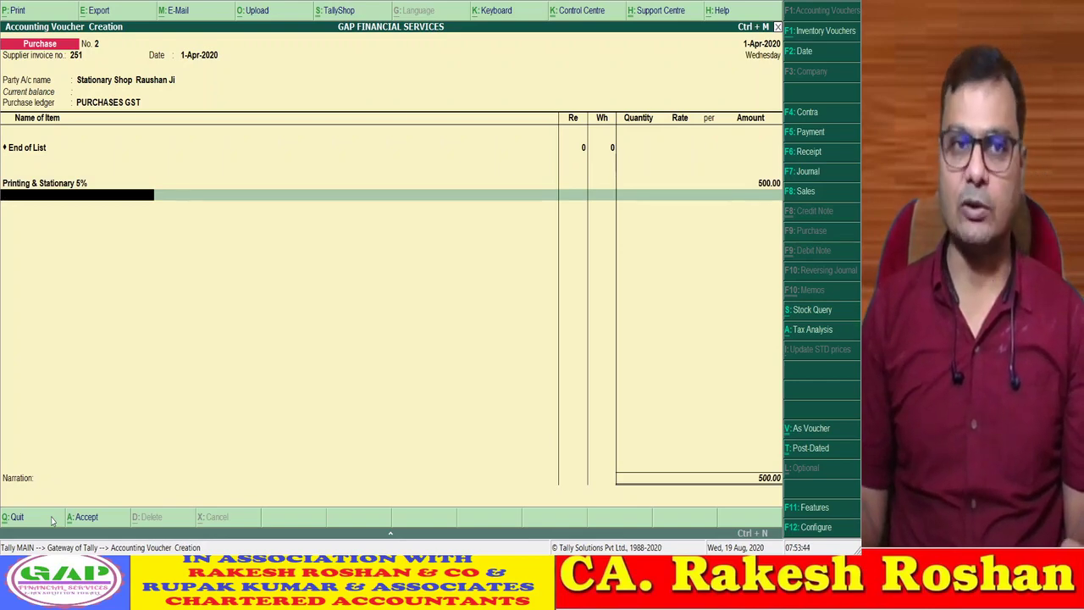
# - Add the C-Gst and S-Gst tax ledgers to the purchase voucher with their calculated amounts
pyautogui.write('C')
pyautogui.press('Return')
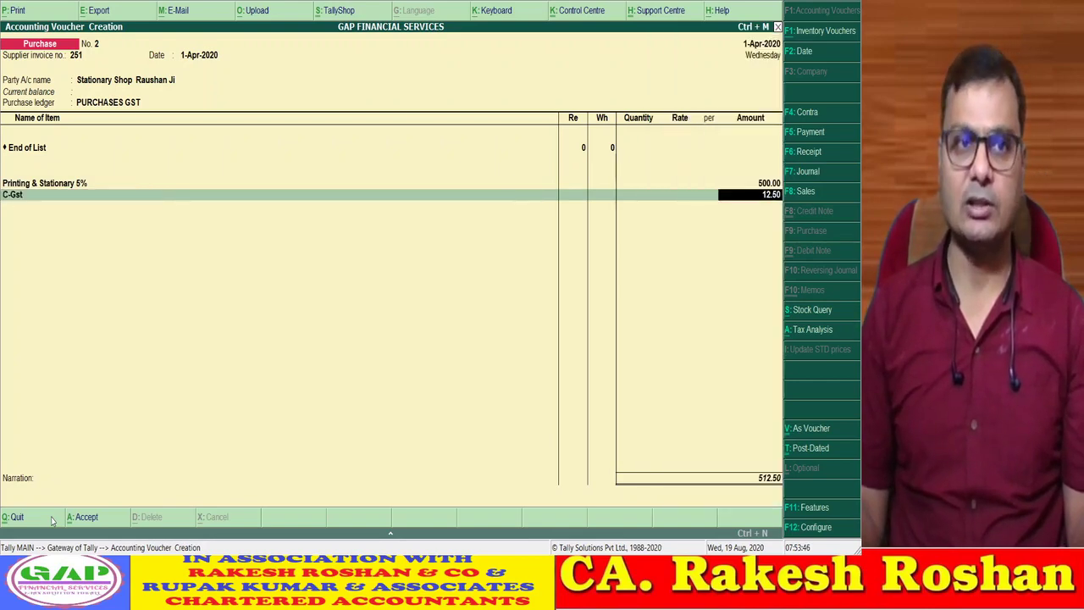
pyautogui.press('Return')
pyautogui.write('S')
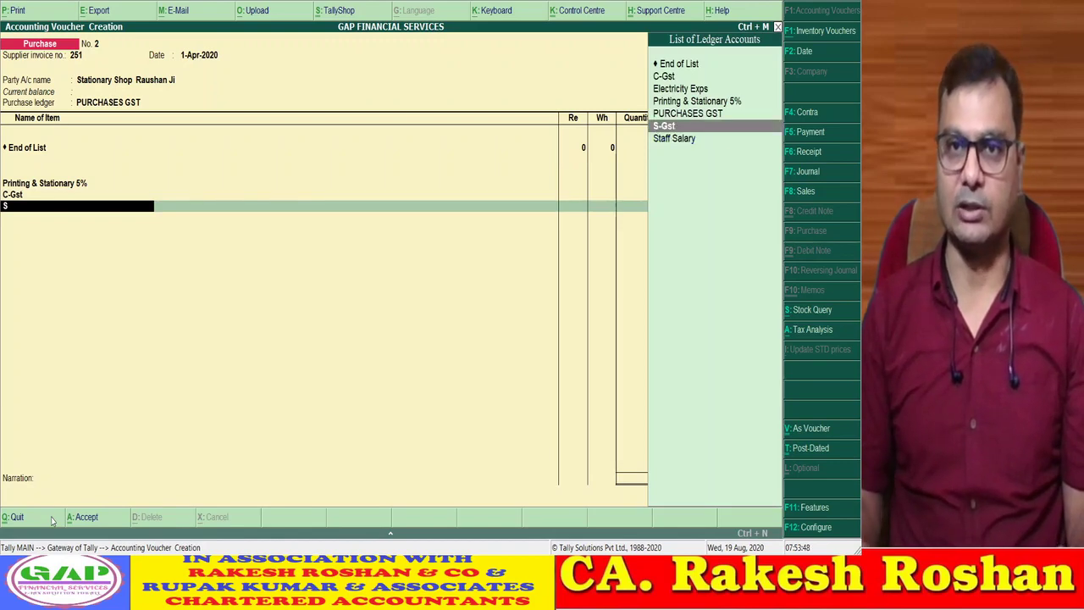
pyautogui.press('Return')
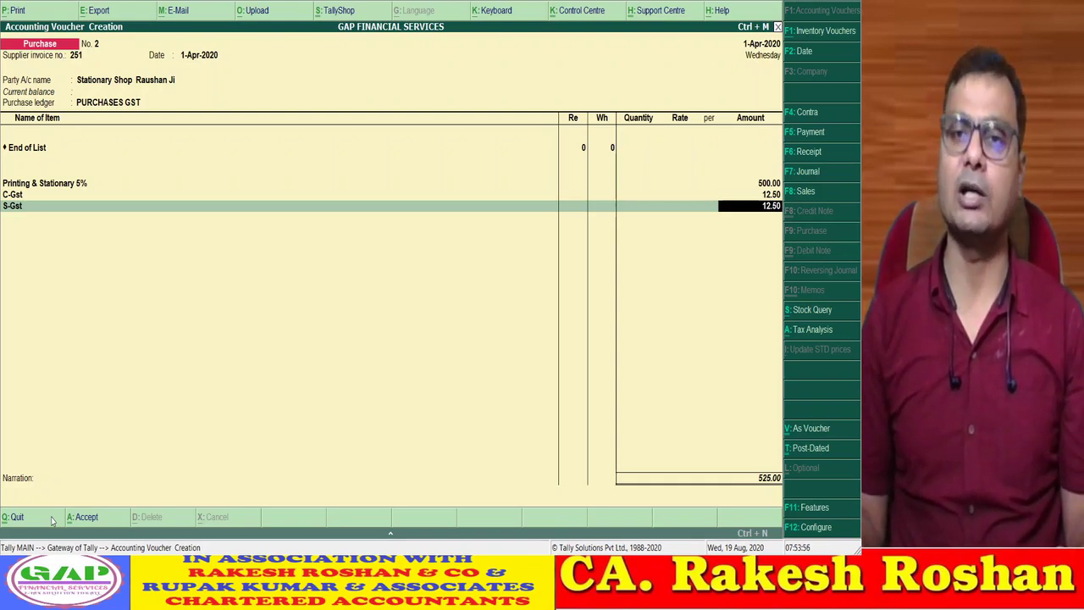
# - End the ledger list, leave the narration blank, and save the purchase voucher
pyautogui.press('Return')
pyautogui.press('Return')
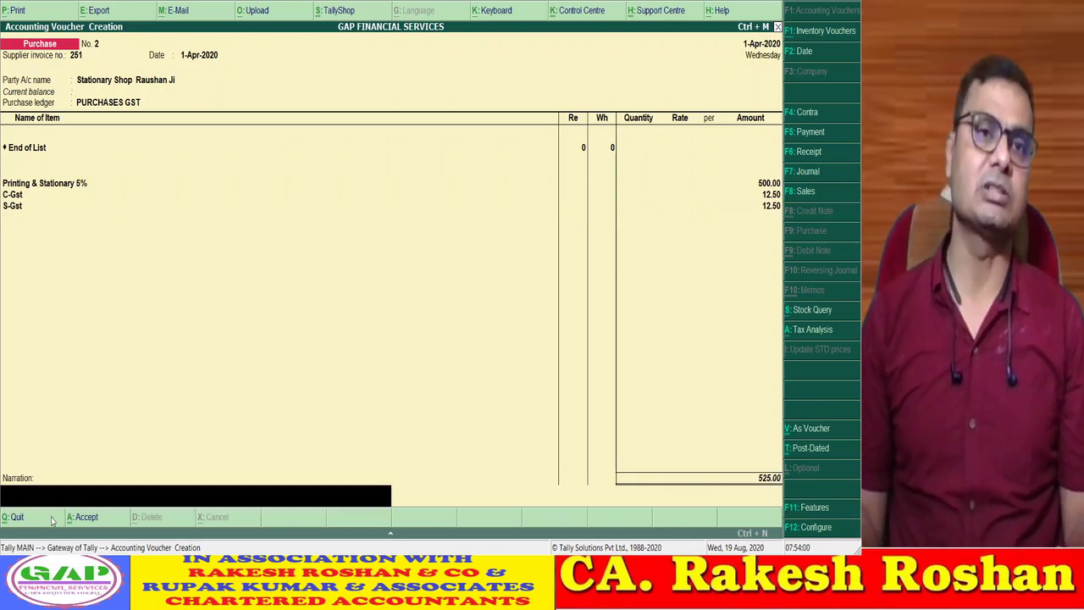
pyautogui.press('Return')
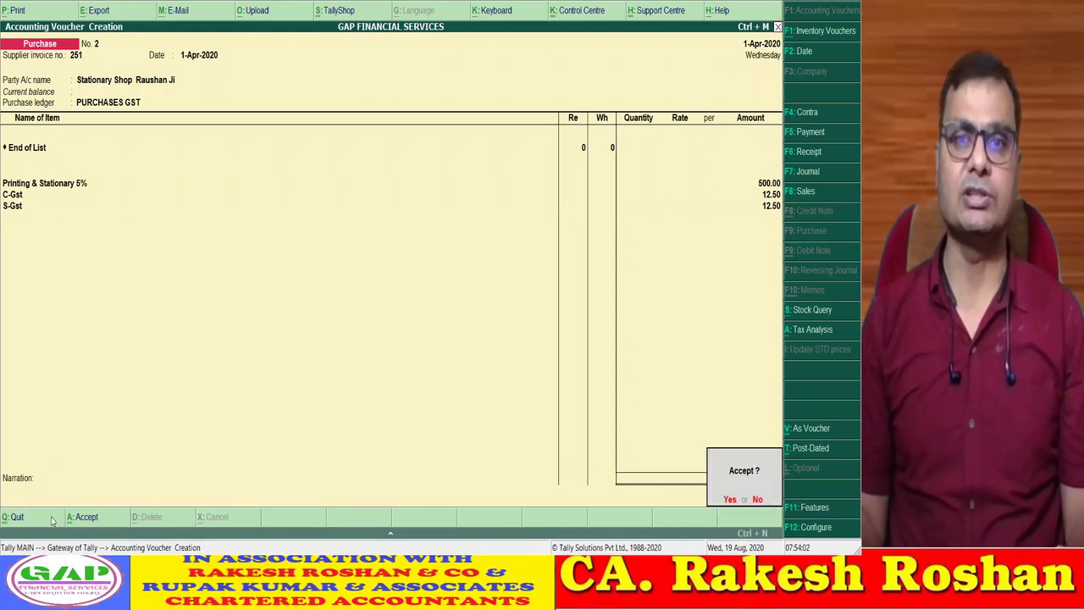
pyautogui.press('Return')
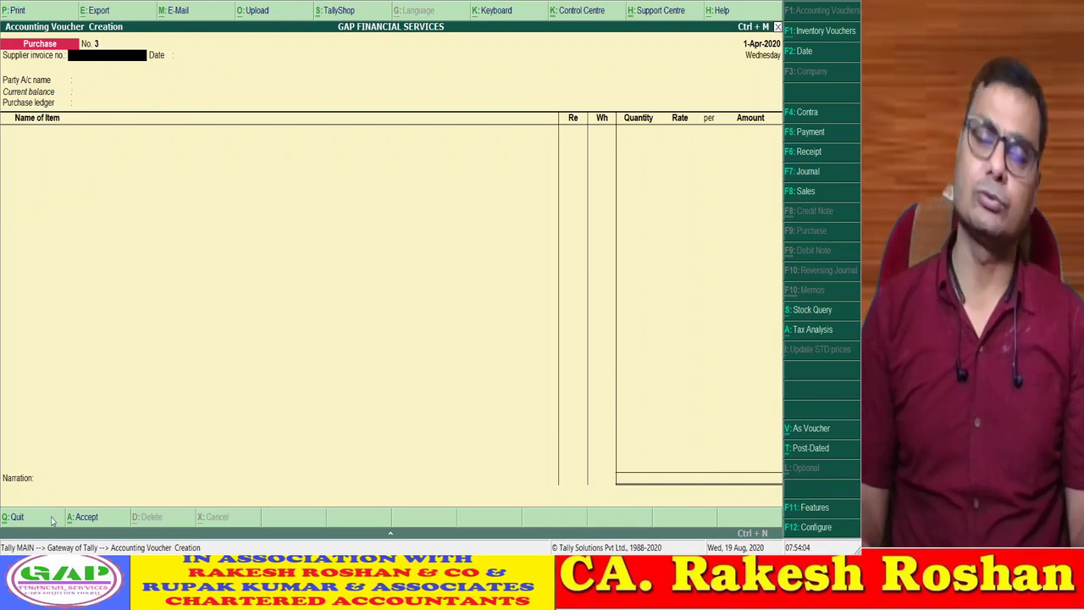
# - Leave voucher entry and open the company's Profit & Loss A/c report
pyautogui.press('Escape')
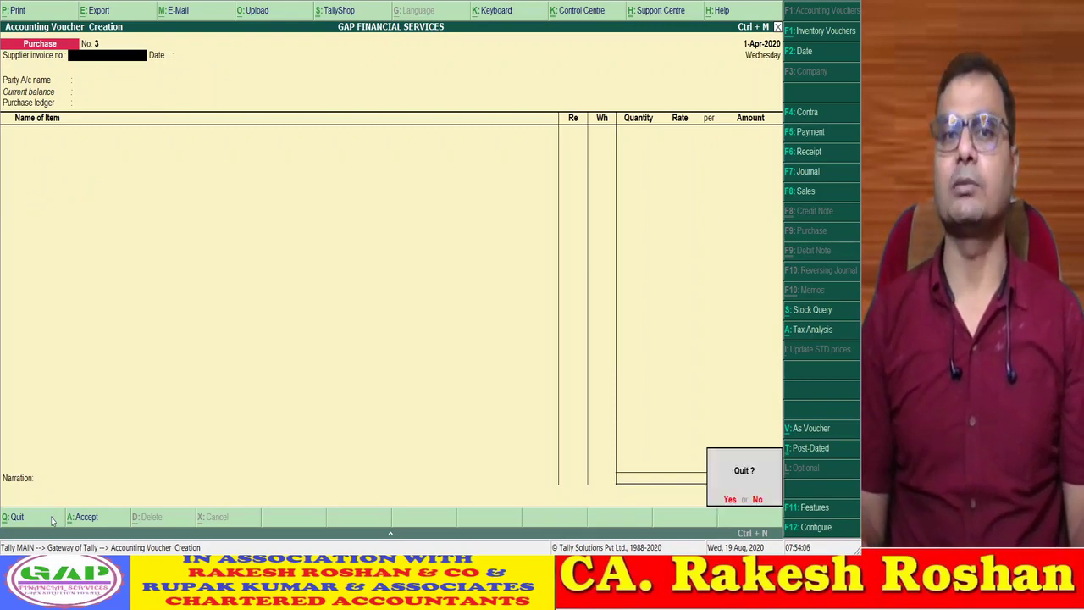
pyautogui.press('Return')
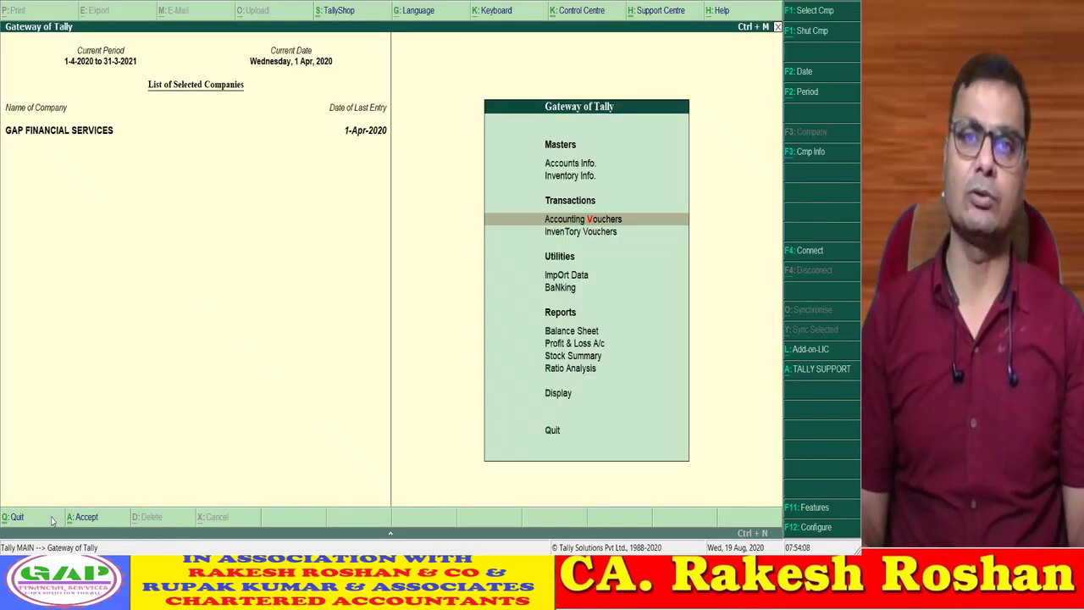
pyautogui.press('Down')
pyautogui.press('Down')
pyautogui.press('Down')
pyautogui.press('Down')
pyautogui.press('Down')
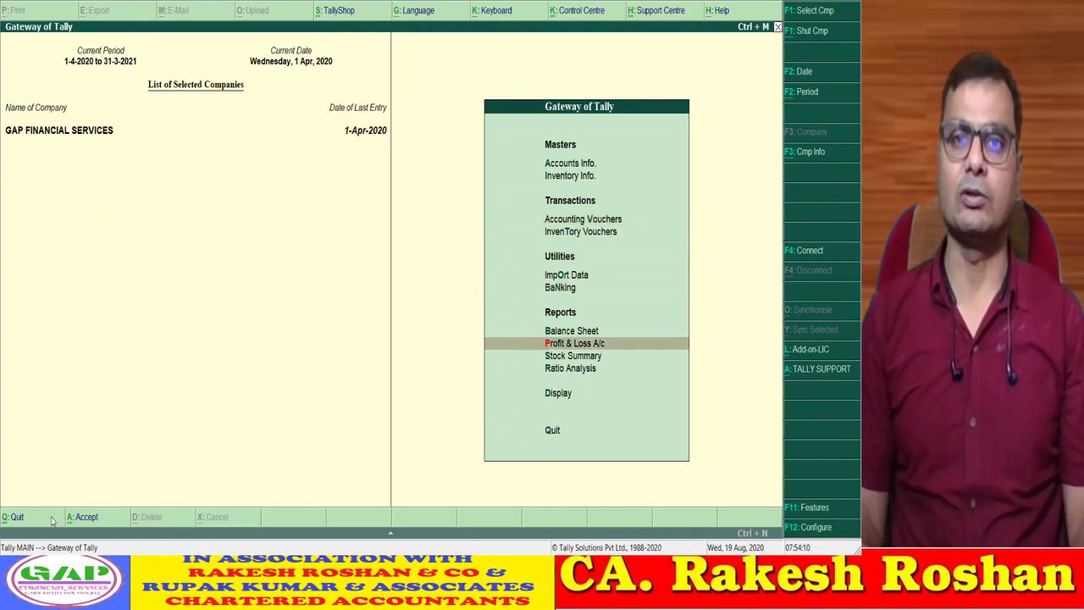
pyautogui.press('Return')
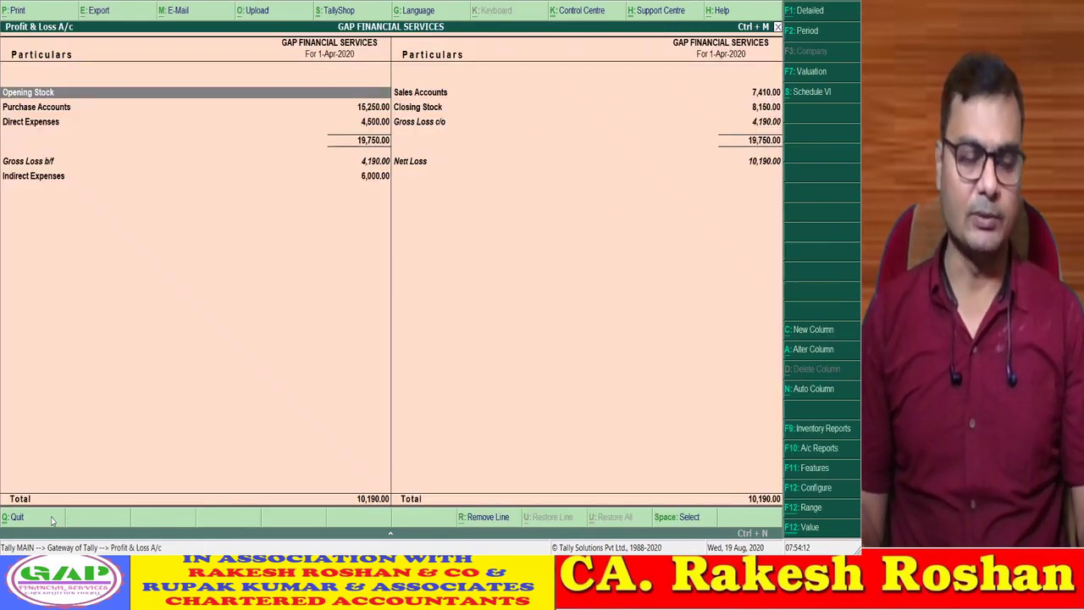